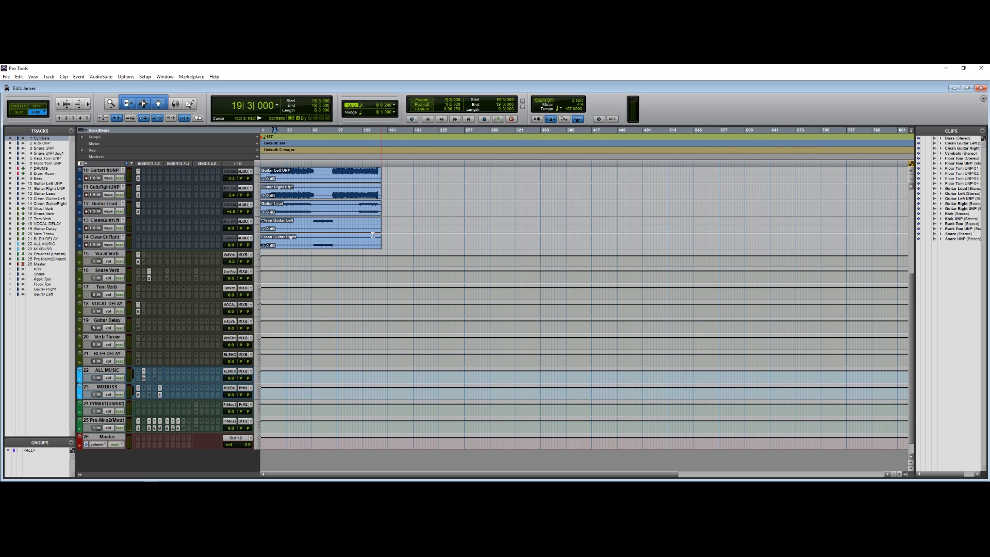
# Show and make active the hidden Kick, Snare, Rack Tom, Floor Tom, Guitar Right and Guitar Left tracks.
pyautogui.scroll(5, 275, 275)
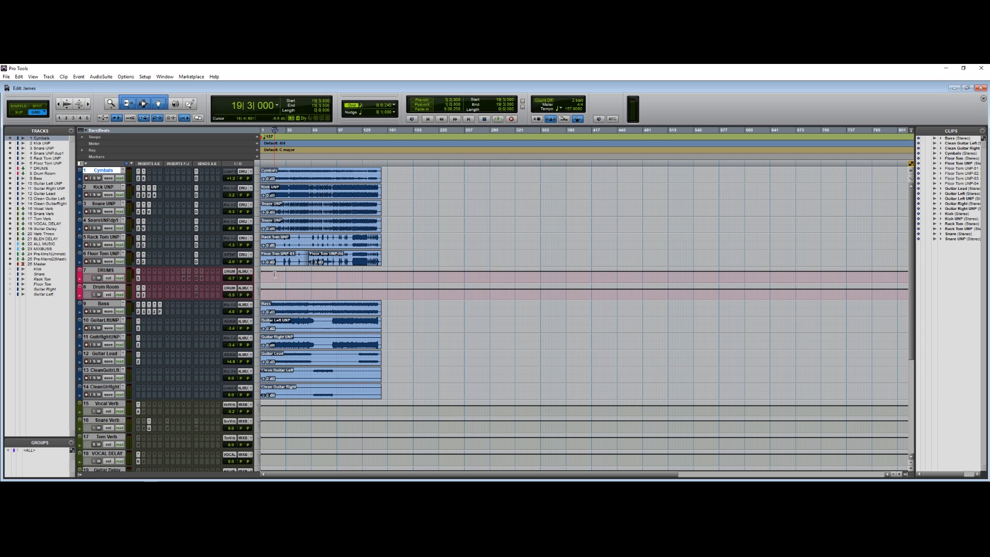
pyautogui.click(37, 269)
pyautogui.keyDown('shift'); pyautogui.click(43, 293); pyautogui.keyUp('shift')
pyautogui.rightClick(42, 290)
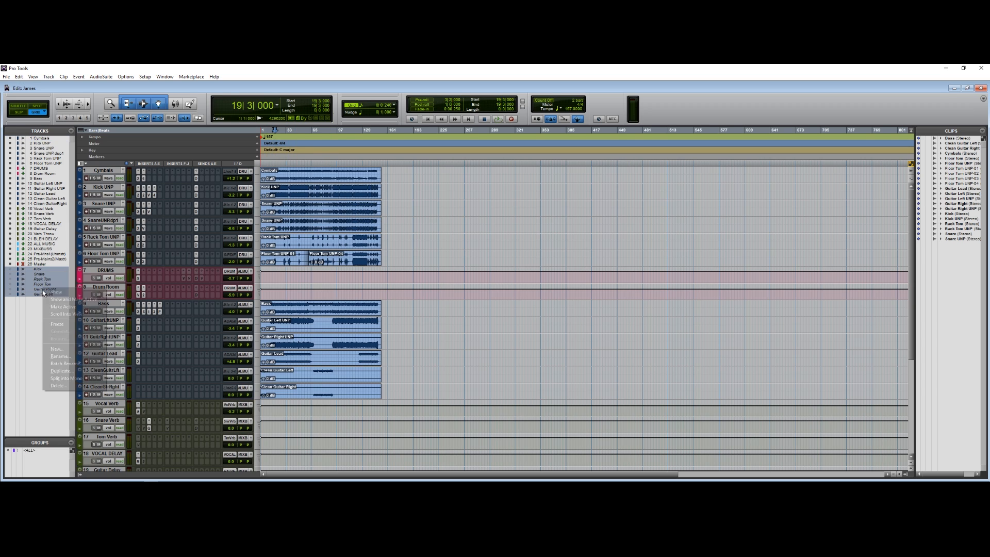
pyautogui.click(57, 299)
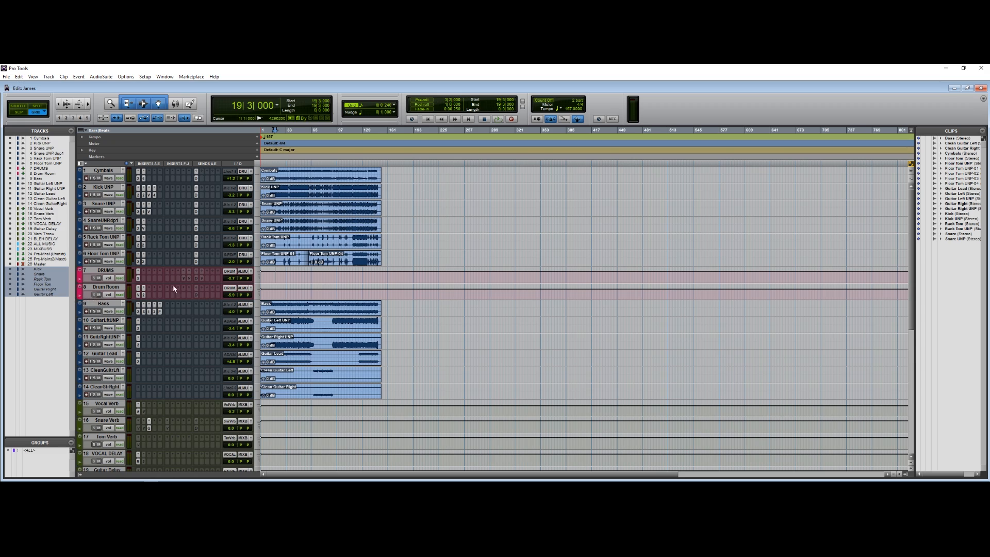
# Move the Kick, Snare, Rack Tom, Floor Tom, Guitar Right and Guitar Left tracks directly below Drum Room.
pyautogui.scroll(-5, 160, 340)
pyautogui.scroll(-10, 159, 340)
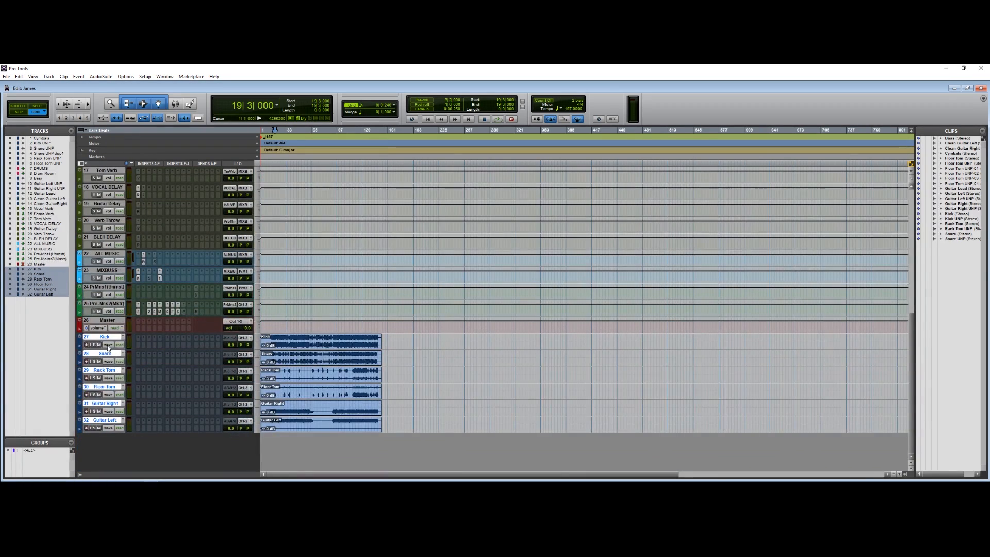
pyautogui.scroll(2, 137, 153)
pyautogui.moveTo(136, 154); pyautogui.dragTo(106, 283)
# Hide and make inactive the DRUMS and Drum Room tracks.
pyautogui.click(107, 286)
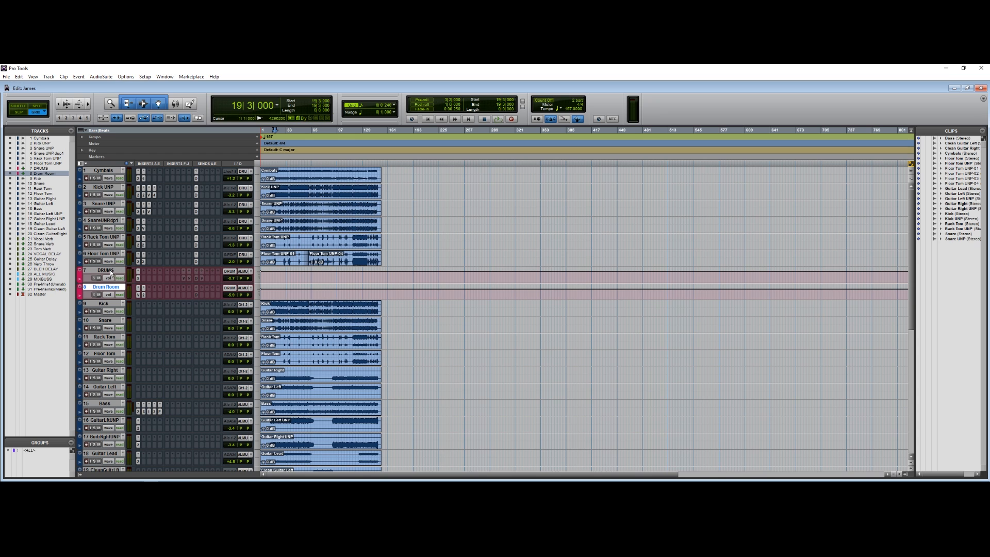
pyautogui.keyDown('shift'); pyautogui.click(109, 273); pyautogui.keyUp('shift')
pyautogui.rightClick(110, 272)
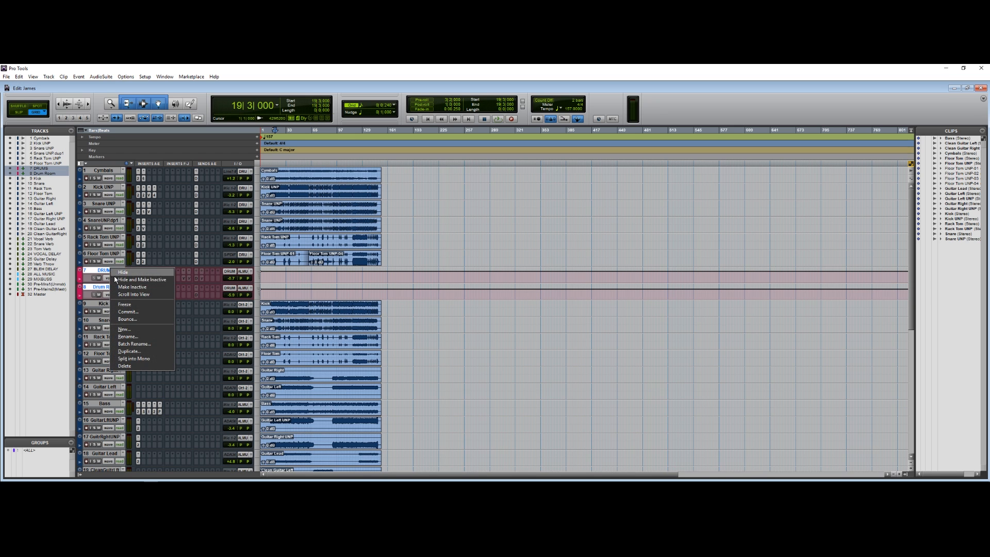
pyautogui.click(135, 281)
# Hide and make inactive every track from Vocal Verb down to the second pre-master track, leaving out Master.
pyautogui.scroll(-3, 128, 304)
pyautogui.scroll(-3, 119, 318)
pyautogui.click(110, 337)
pyautogui.scroll(-6, 109, 337)
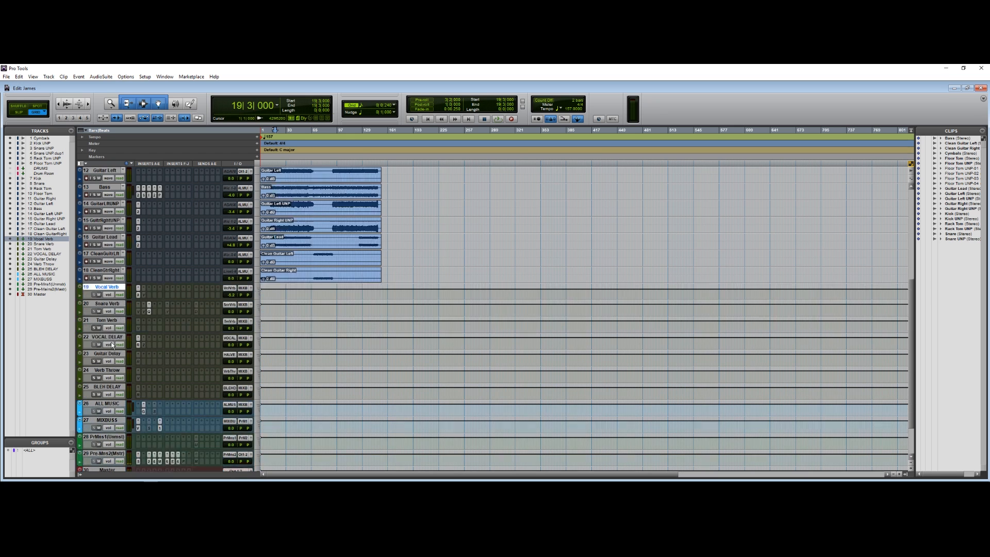
pyautogui.keyDown('shift'); pyautogui.click(112, 404); pyautogui.keyUp('shift')
pyautogui.rightClick(111, 298)
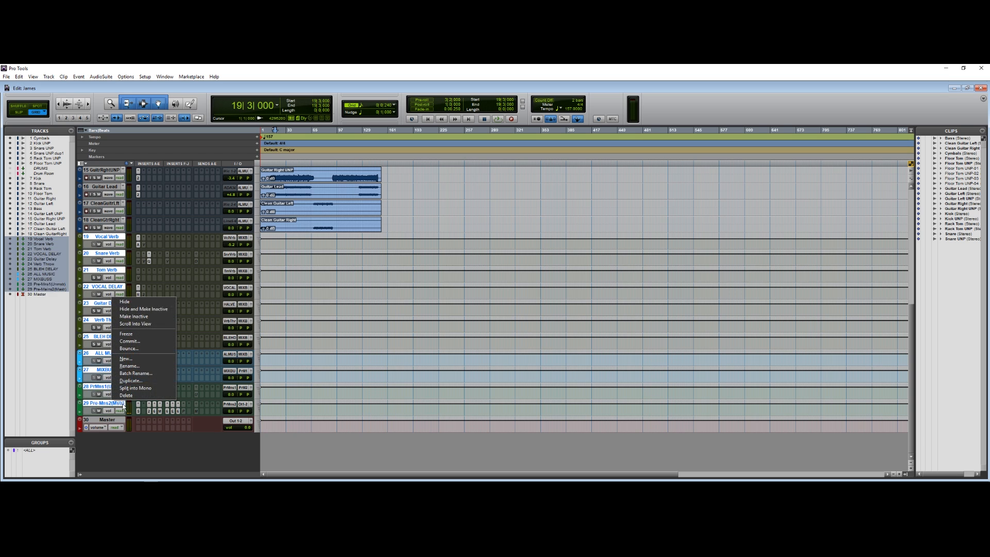
pyautogui.click(124, 308)
# Hide and make inactive the drum UNP tracks, from Kick UNP through Floor Tom UNP.
pyautogui.scroll(3, 210, 311)
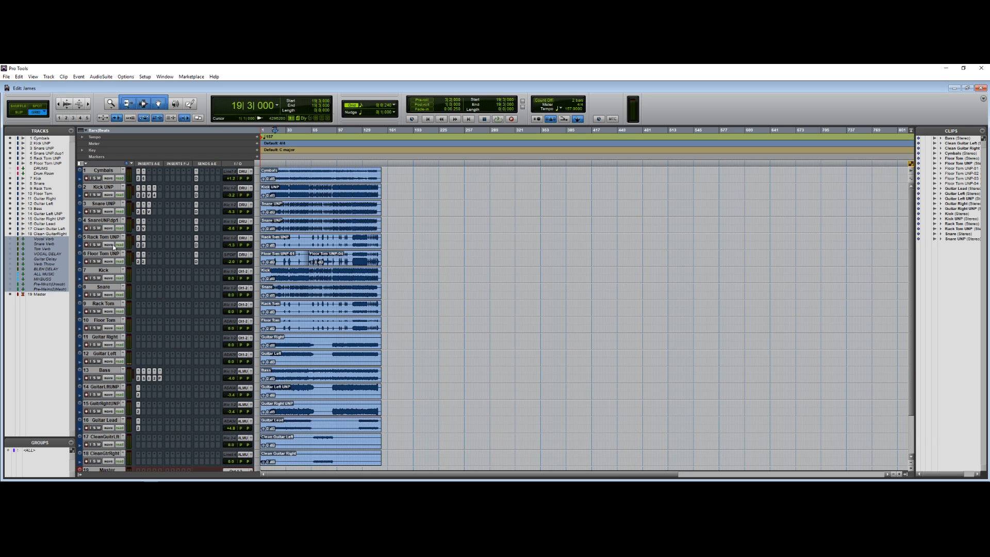
pyautogui.click(105, 253)
pyautogui.keyDown('shift'); pyautogui.click(100, 185); pyautogui.keyUp('shift')
pyautogui.rightClick(101, 185)
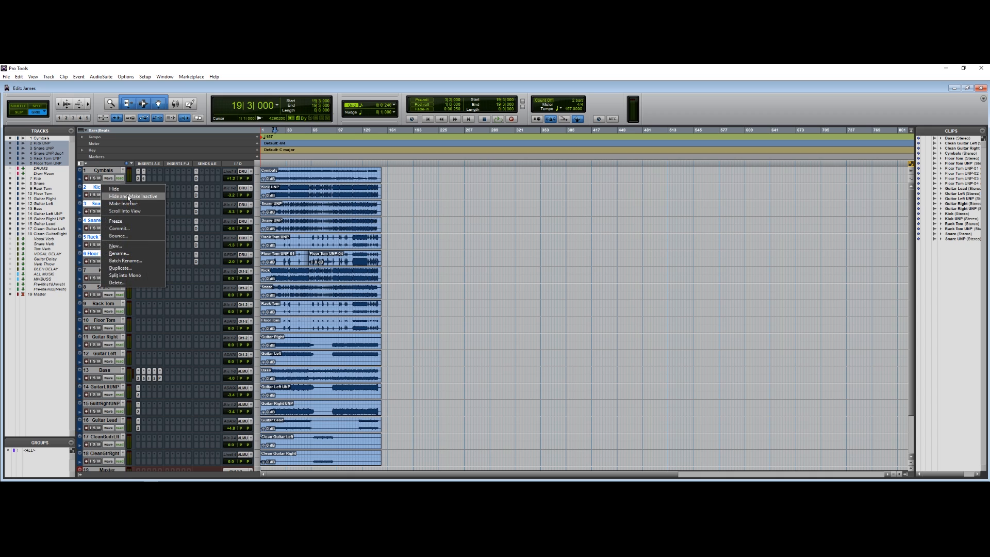
pyautogui.click(128, 195)
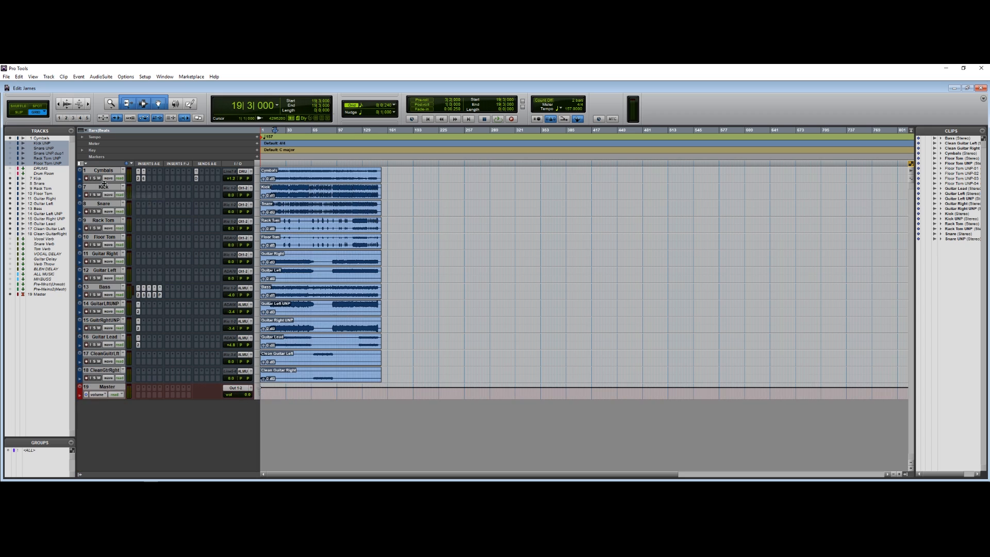
# Hide and make inactive the Guitar Left UNP and Guitar Right UNP tracks.
pyautogui.click(109, 321)
pyautogui.keyDown('shift'); pyautogui.click(101, 304); pyautogui.keyUp('shift')
pyautogui.rightClick(100, 303)
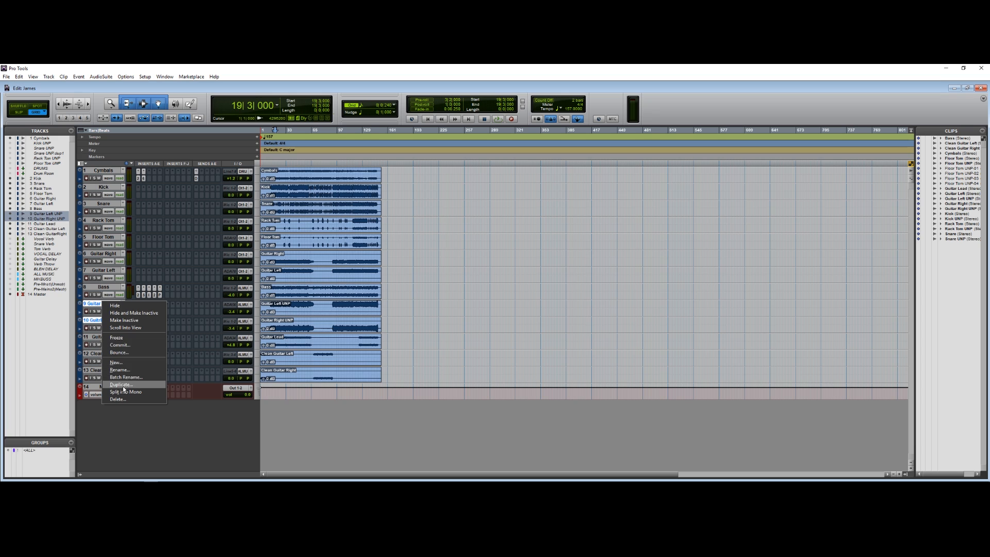
pyautogui.click(128, 311)
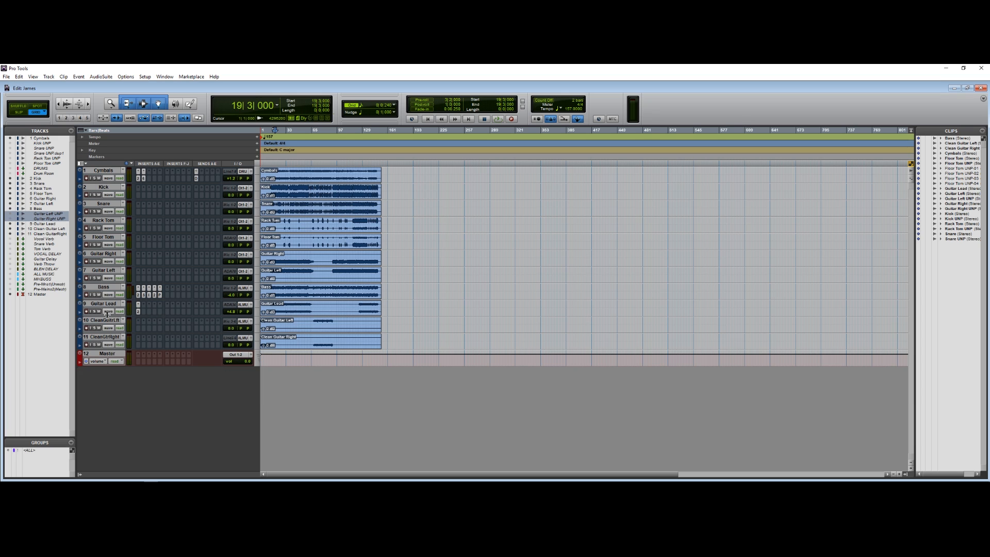
# Route all remaining audio tracks, Cymbals through Clean Guitar Right, to Out 1-2 and bypass their inserts.
pyautogui.click(105, 337)
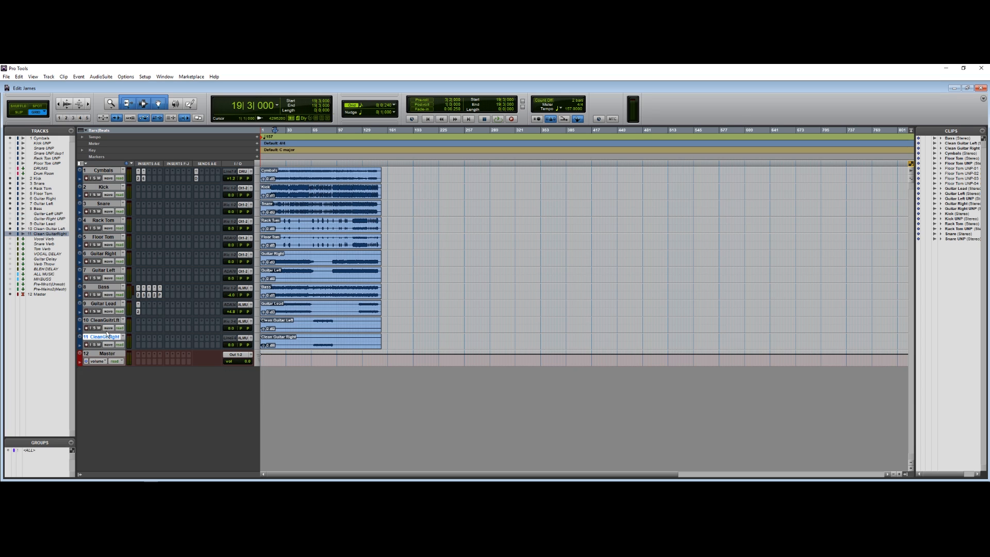
pyautogui.keyDown('shift'); pyautogui.click(103, 170); pyautogui.keyUp('shift')
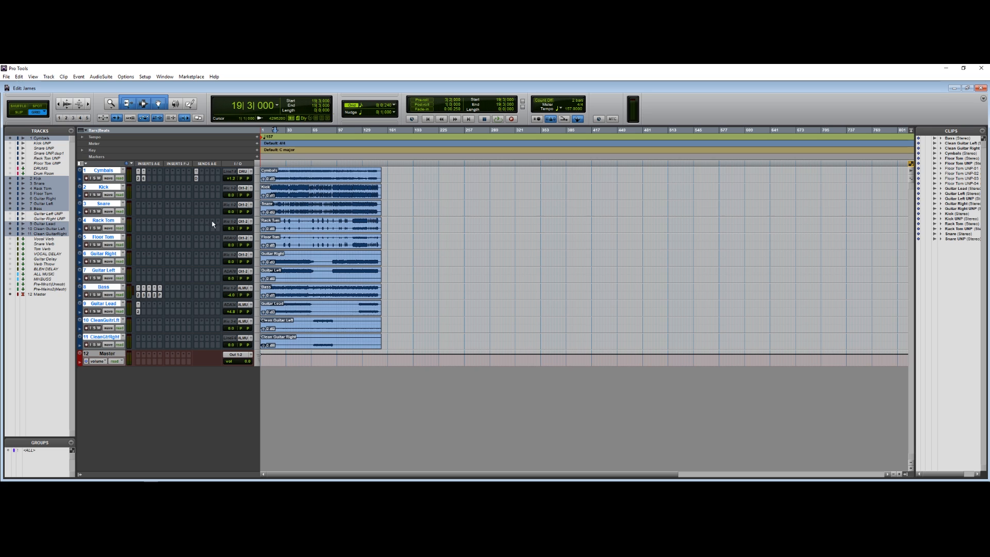
pyautogui.click(242, 288)
pyautogui.moveTo(261, 299)
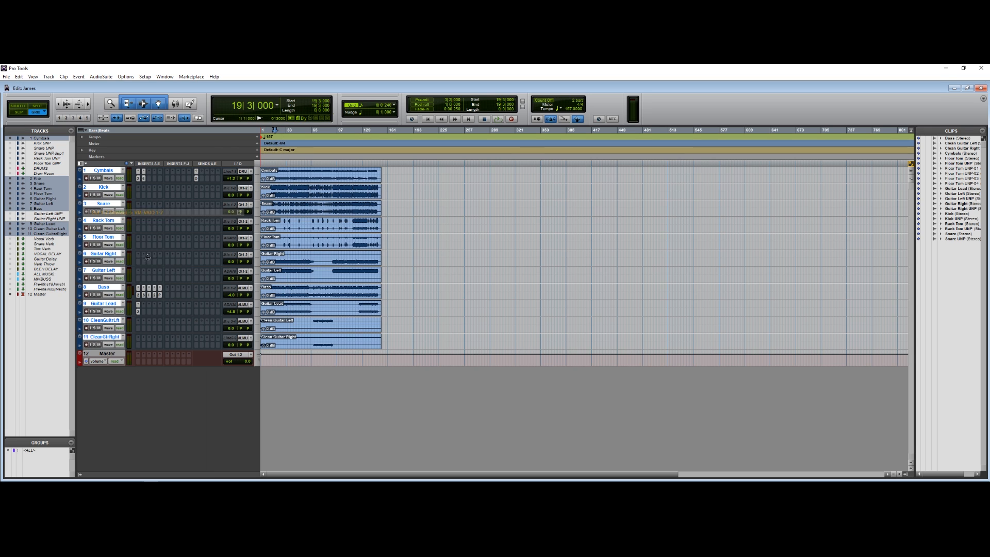
pyautogui.click(127, 212)
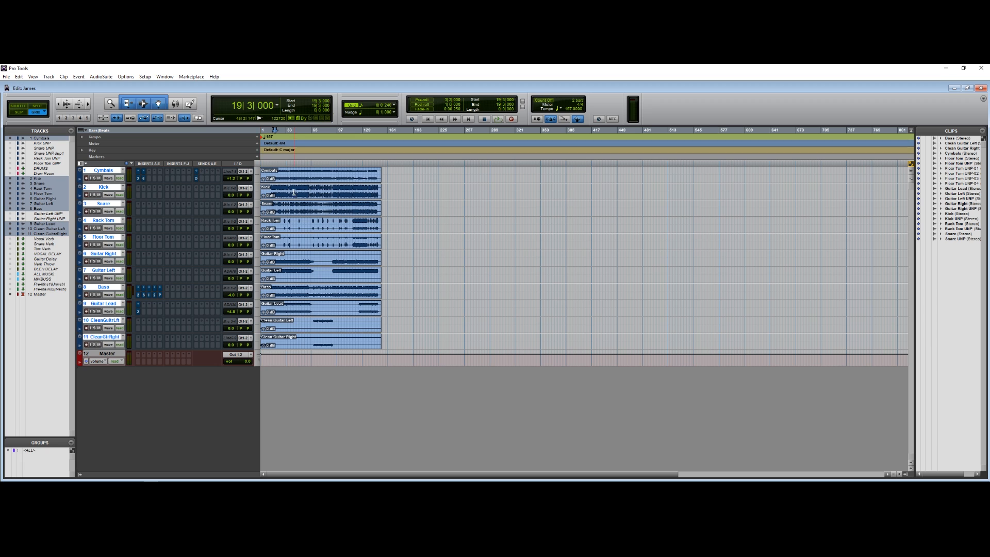
# Play the raw, unprocessed tracks together from about bar 13, where the full band enters.
pyautogui.click(276, 189)
pyautogui.hotkey('ctrl', ']')
pyautogui.hotkey('ctrl', ']')
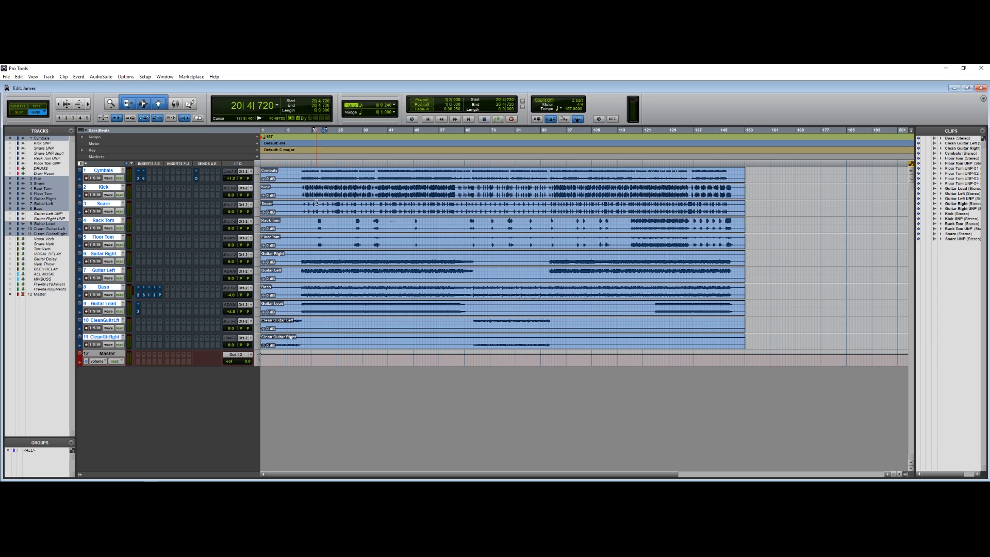
pyautogui.click(301, 191)
pyautogui.press('space')
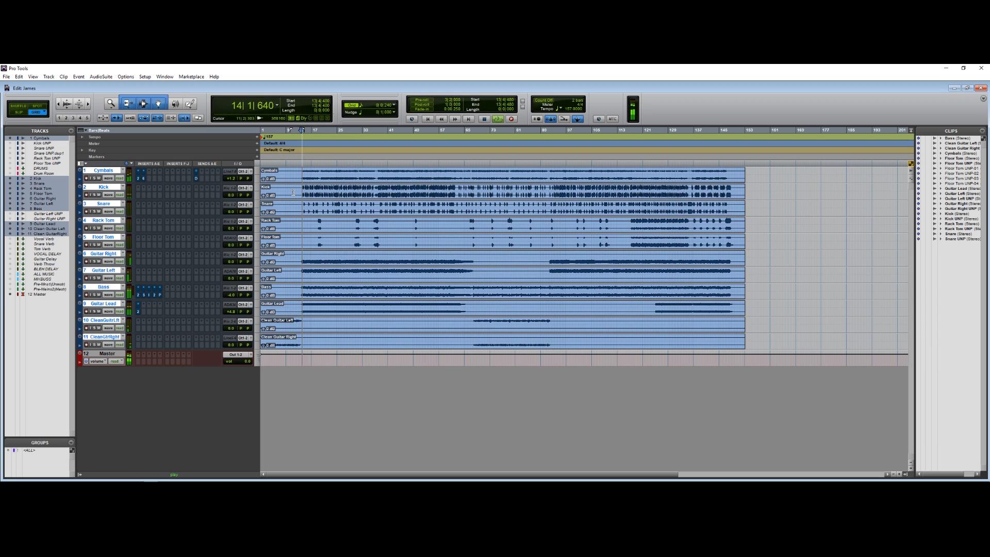
pyautogui.press('space')
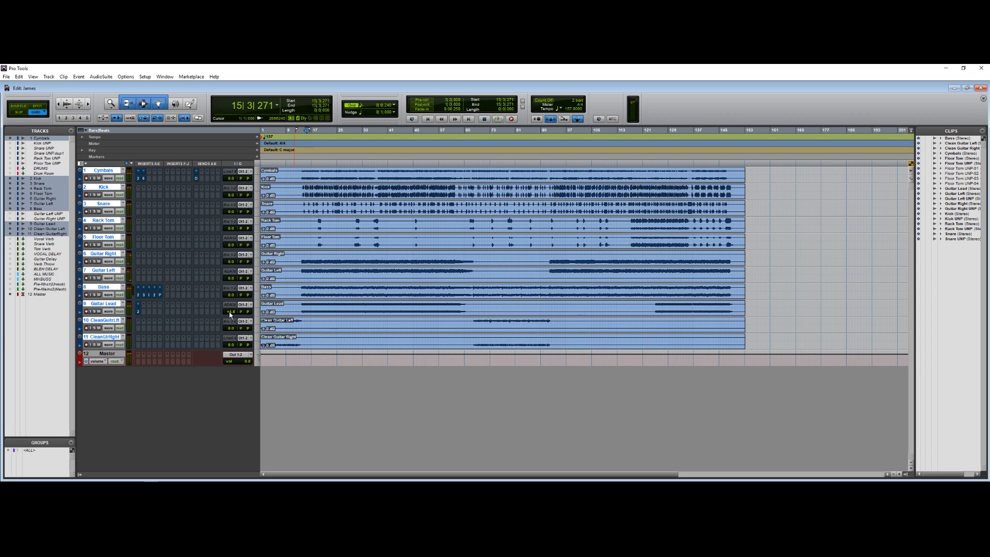
pyautogui.press('space')
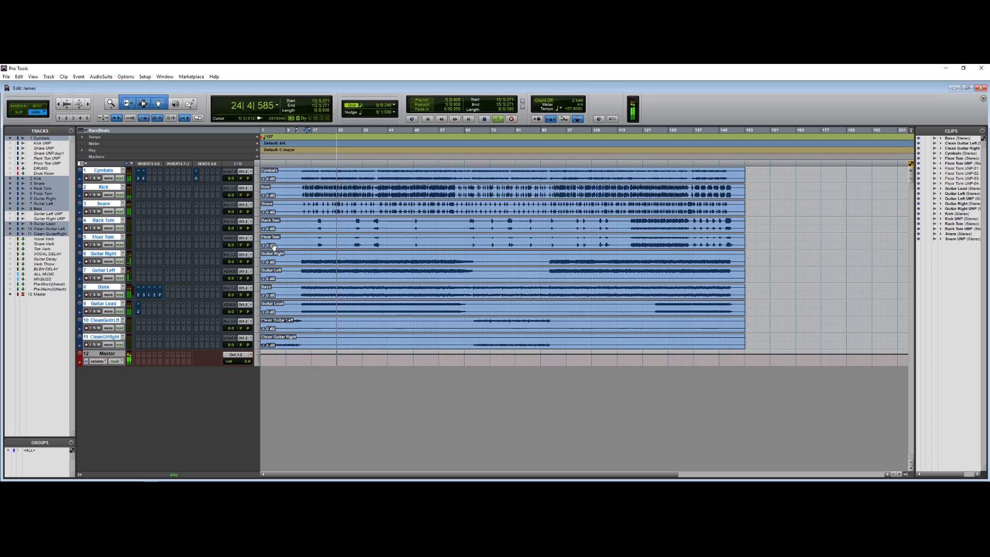
pyautogui.press('space')
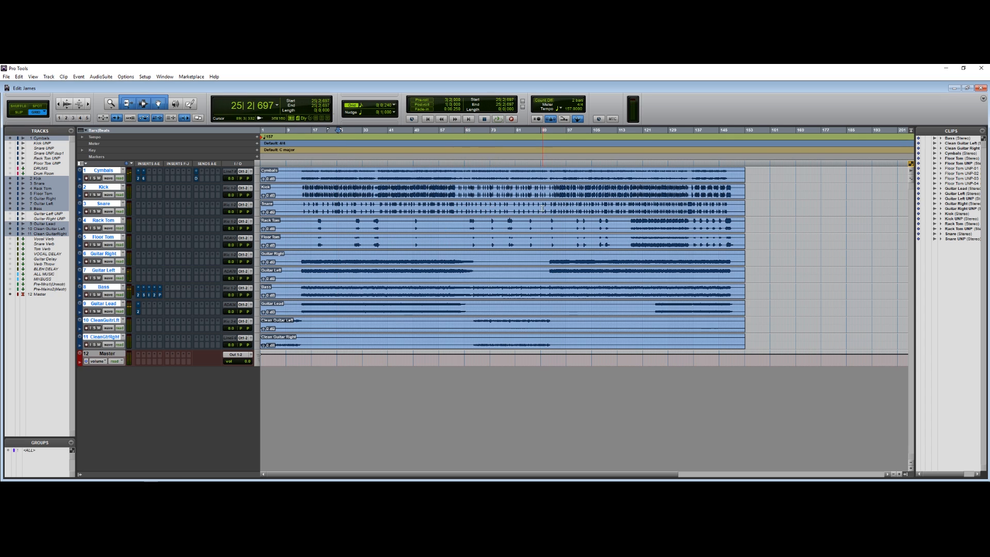
# Play the raw tracks from about bar 84, across the change from clean to heavy guitars.
pyautogui.click(526, 205)
pyautogui.press('space')
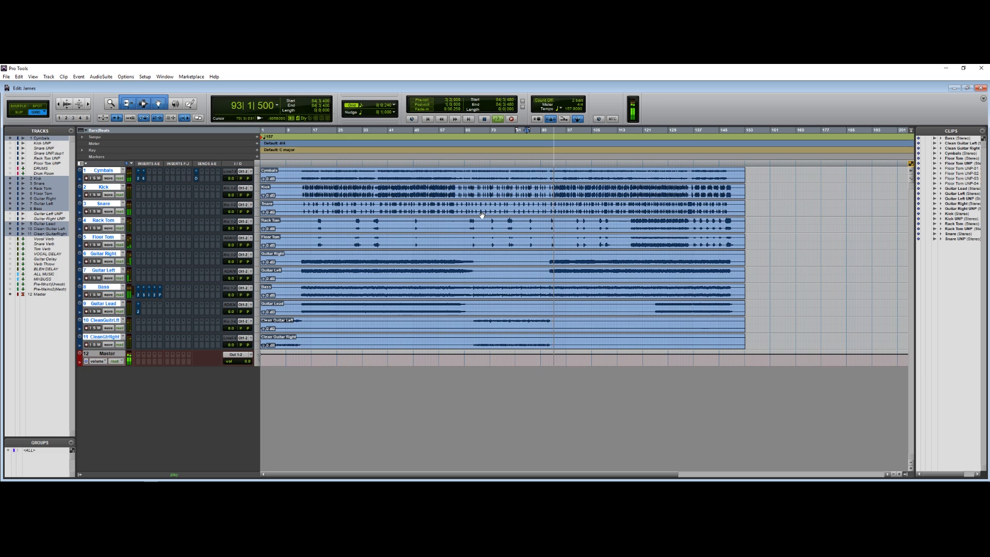
pyautogui.press('space')
# Solo the Guitar Right and Guitar Left tracks and play them from bar 13.
pyautogui.click(301, 260)
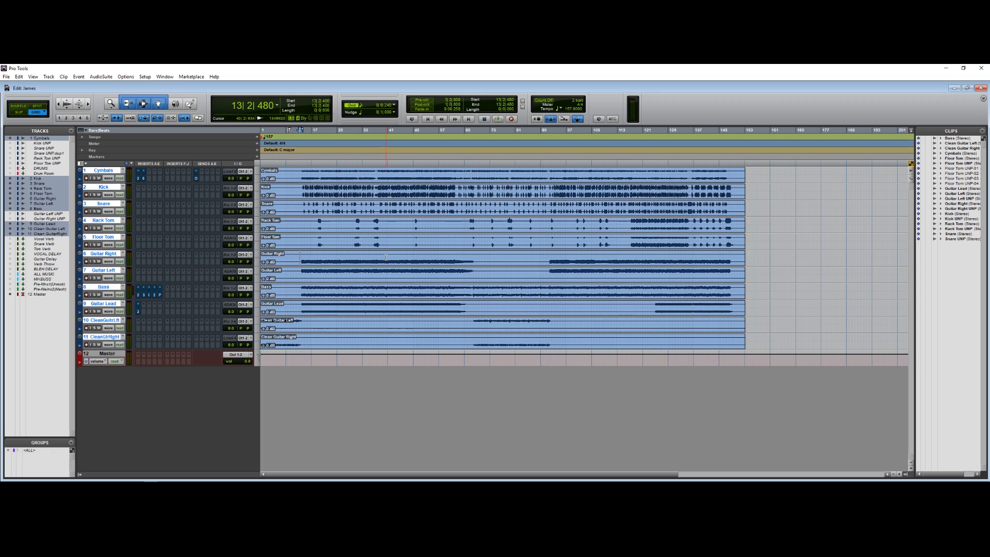
pyautogui.click(95, 261)
pyautogui.click(95, 278)
pyautogui.press('space')
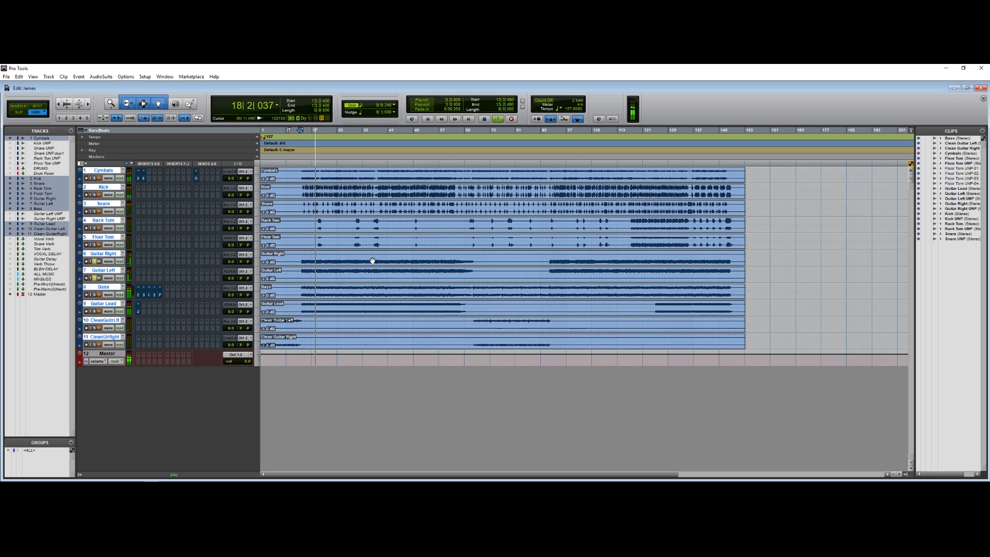
pyautogui.press('space')
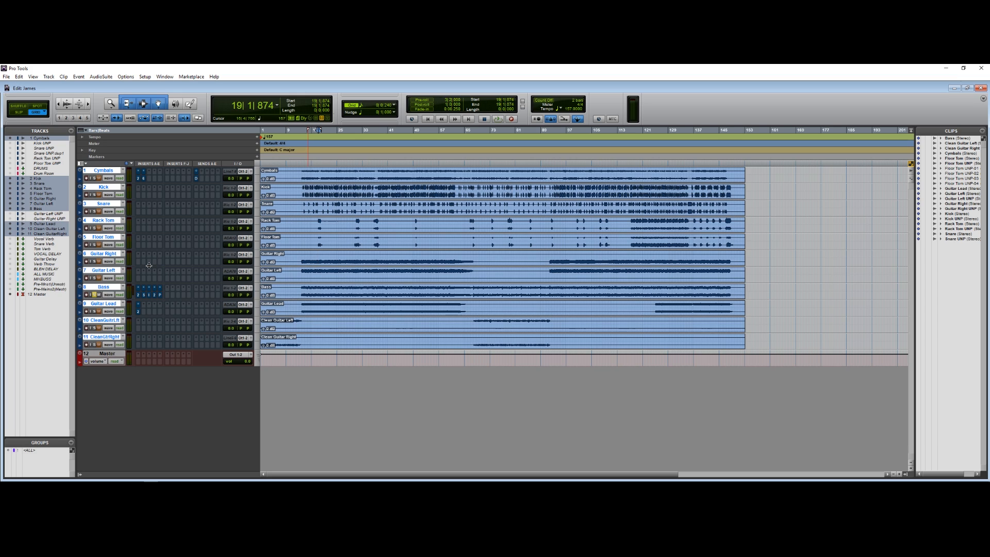
# Play the soloed Bass track from bar 13.
pyautogui.click(301, 288)
pyautogui.press('space')
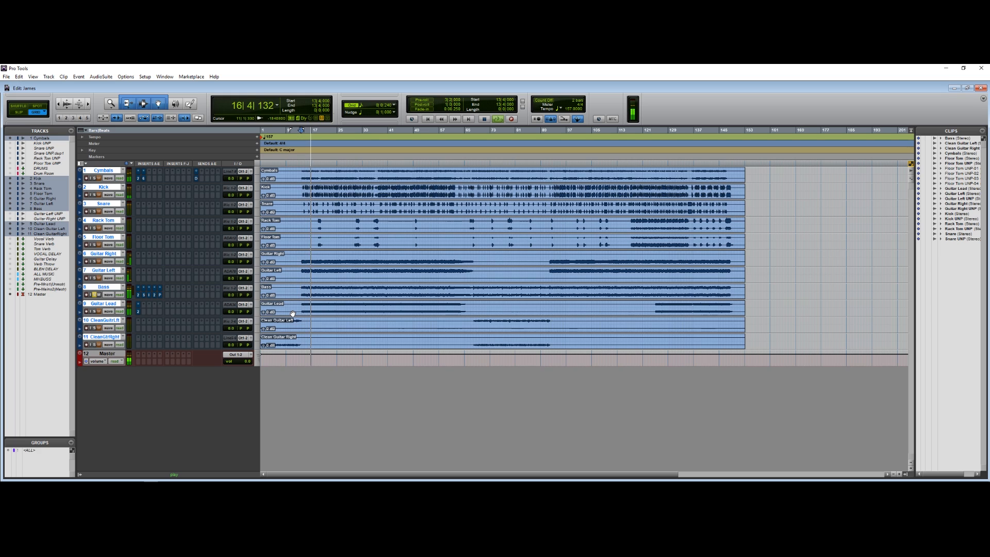
pyautogui.press('space')
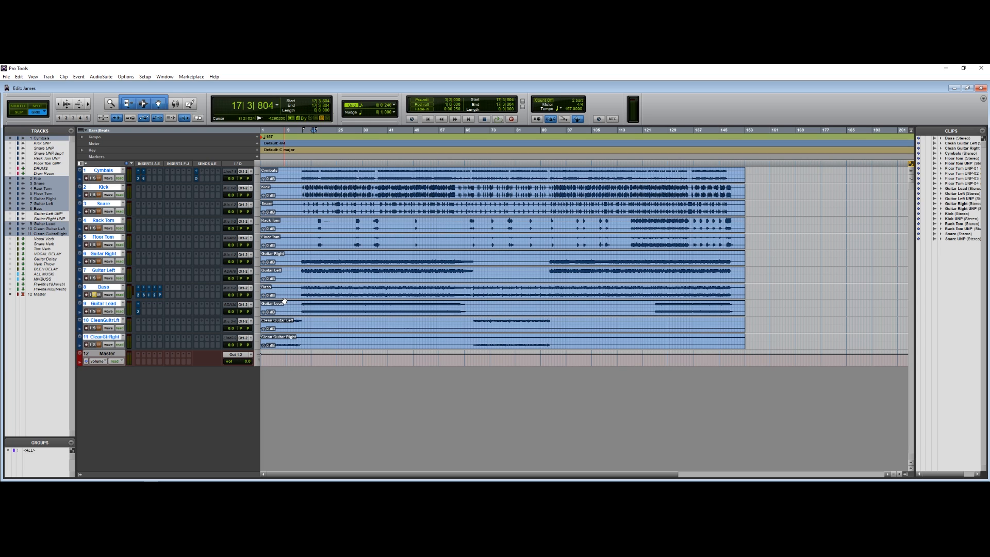
# Solo the Guitar Lead track and play it from about bar 14.
pyautogui.click(95, 311)
pyautogui.click(303, 305)
pyautogui.press('space')
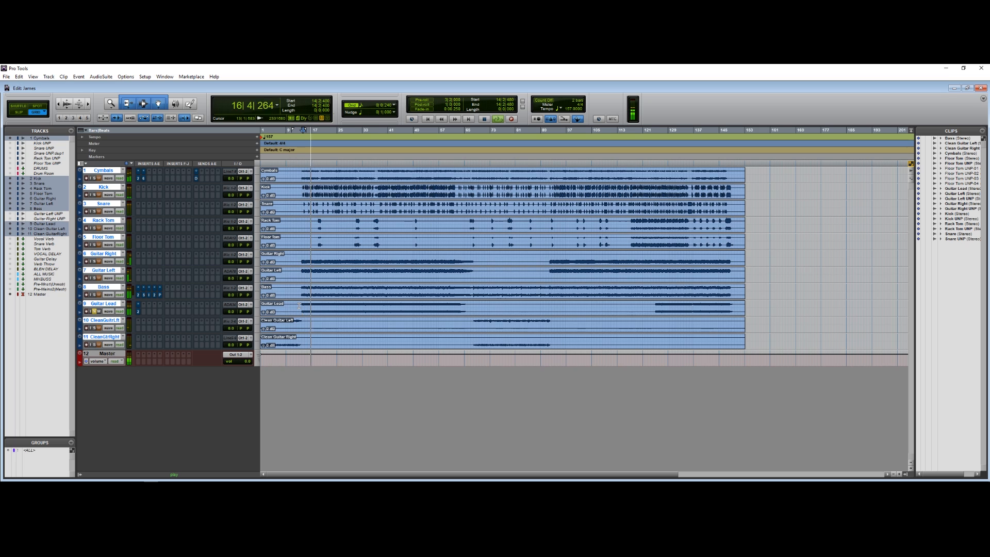
pyautogui.press('space')
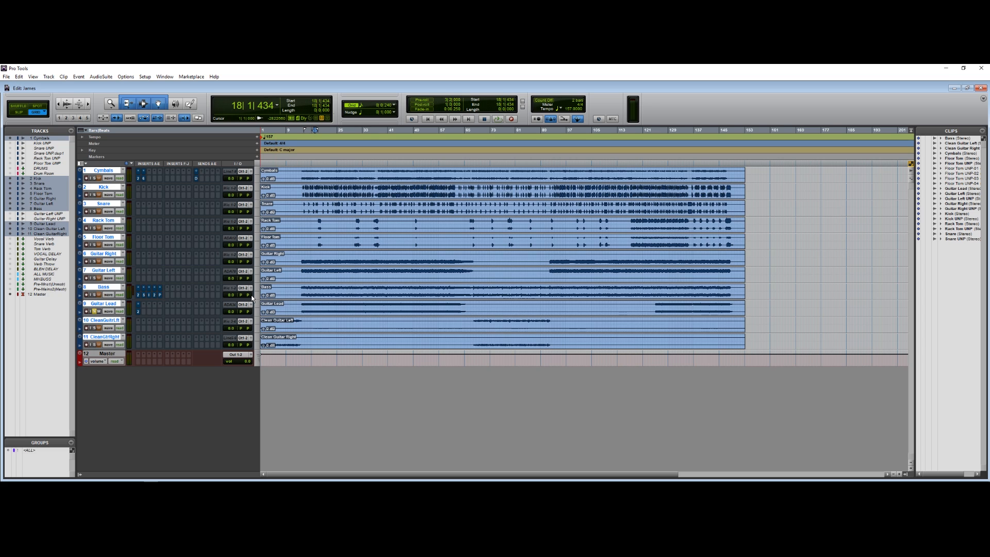
# Solo the Clean Guitar Left and Clean Guitar Right tracks and play their middle section from about bar 71.
pyautogui.click(96, 328)
pyautogui.click(95, 345)
pyautogui.click(485, 320)
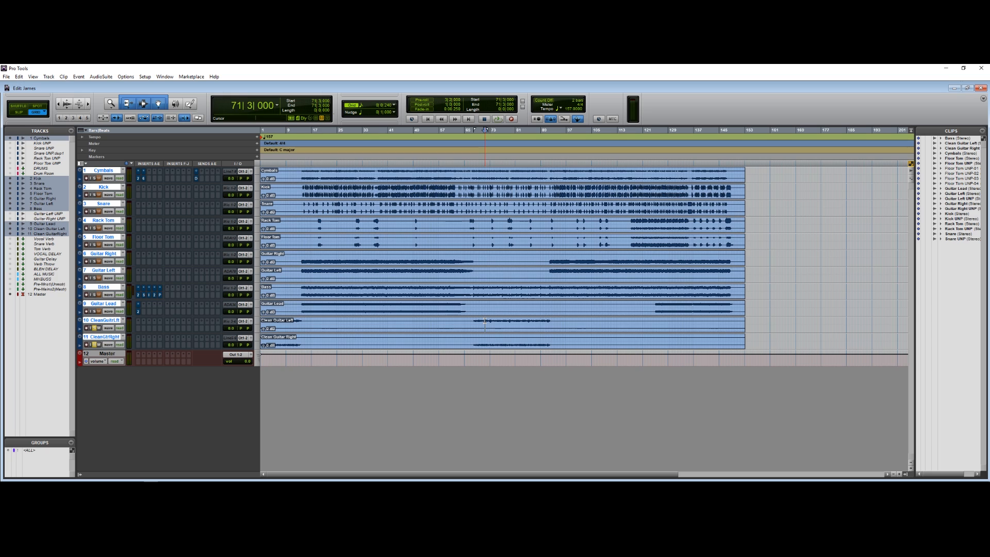
pyautogui.press('space')
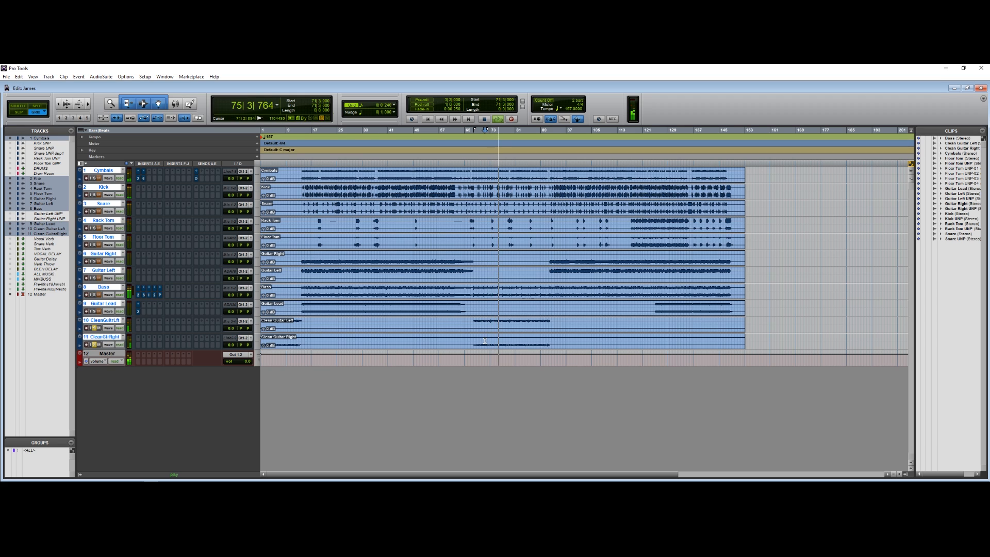
pyautogui.press('space')
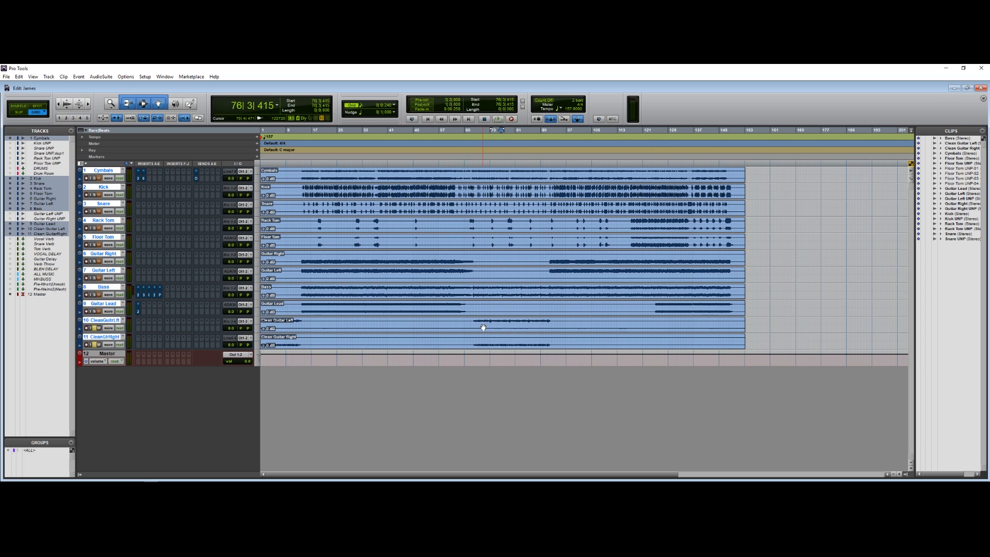
pyautogui.click(484, 324)
pyautogui.press('space')
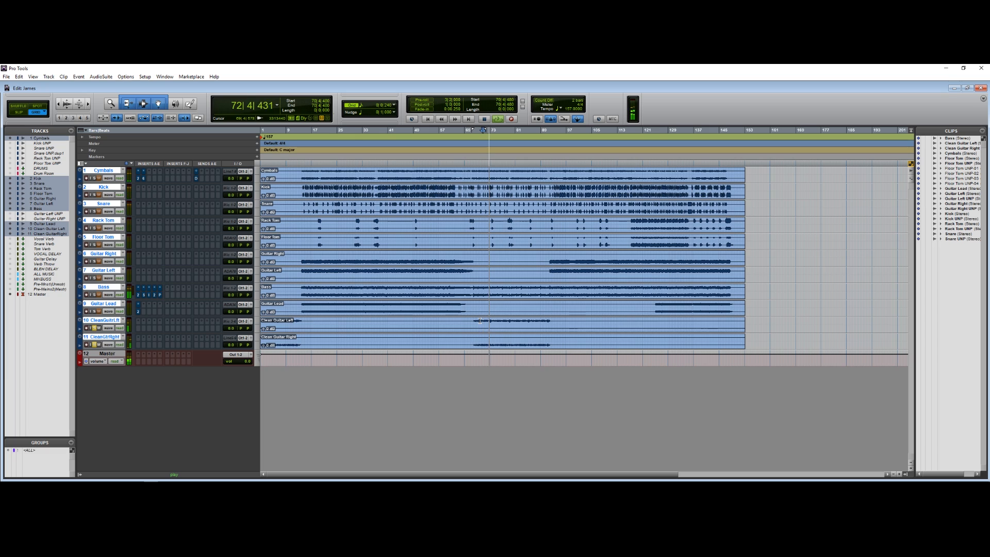
pyautogui.press('space')
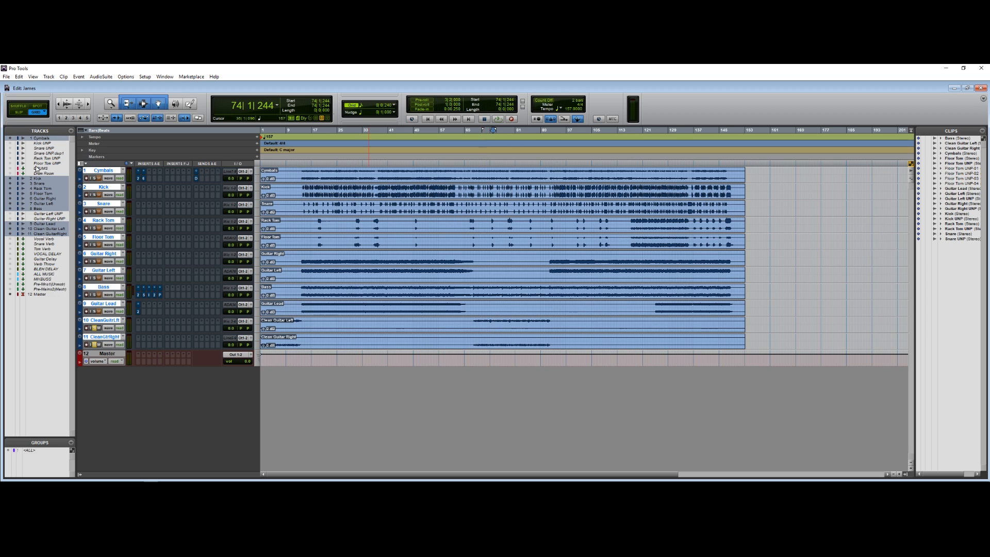
# Clear the remaining clean guitar solo, then solo the Cymbals through Floor Tom tracks and play them from about bar 18.
pyautogui.click(93, 345)
pyautogui.click(100, 170)
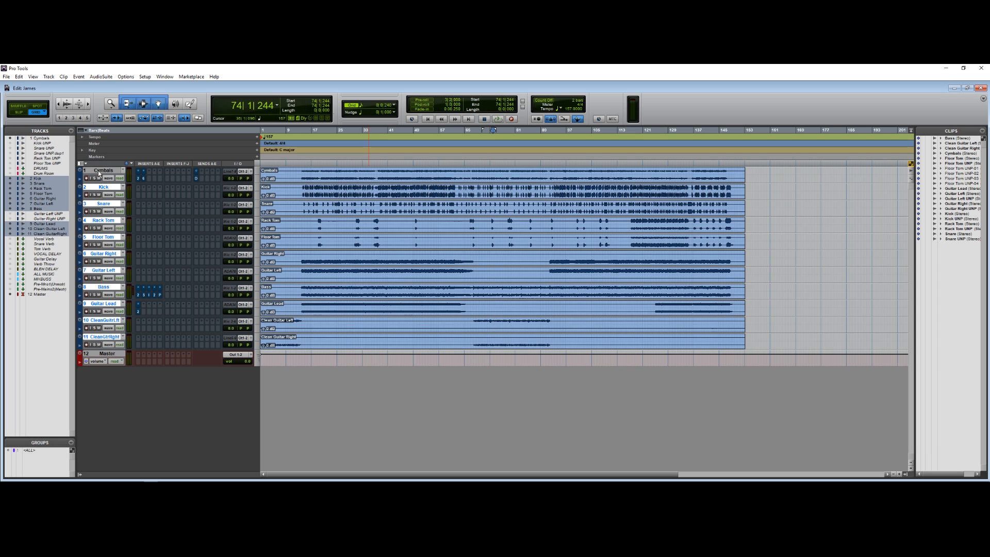
pyautogui.keyDown('shift'); pyautogui.click(105, 237); pyautogui.keyUp('shift')
pyautogui.keyDown('alt'); pyautogui.keyDown('shift'); pyautogui.click(94, 245); pyautogui.keyUp('shift'); pyautogui.keyUp('alt')
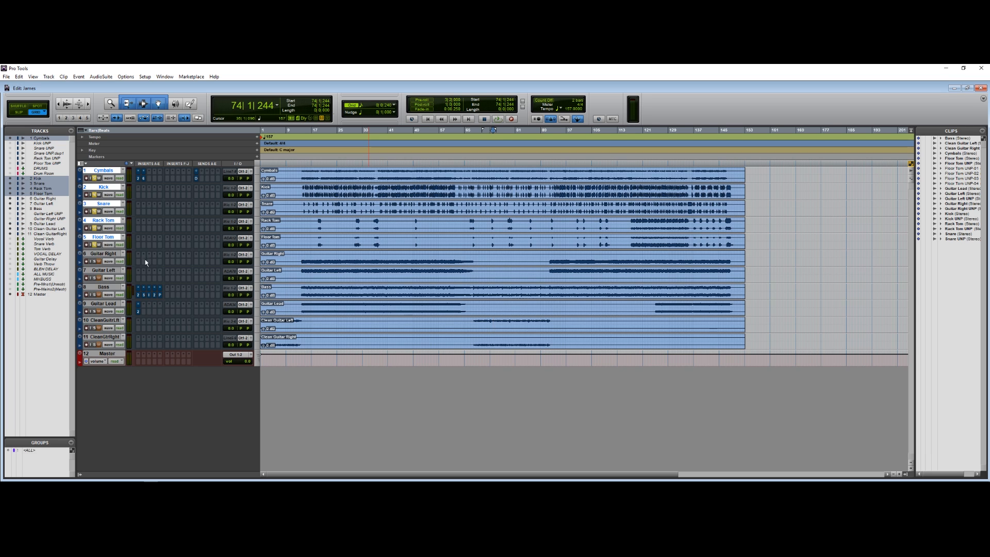
pyautogui.click(316, 191)
pyautogui.press('space')
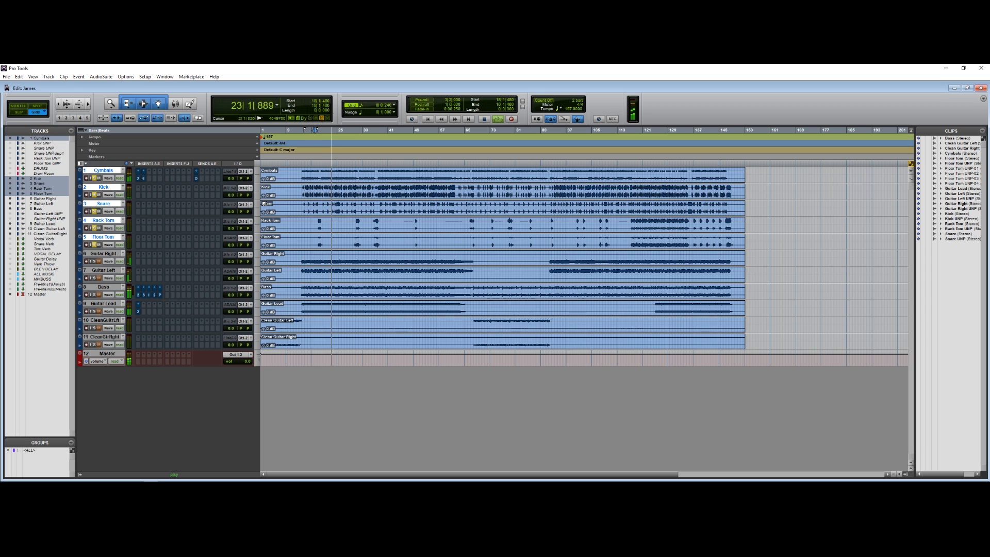
pyautogui.press('space')
# Open the FabFilter Pro-Q 2 on the Cymbals track, leave only the Cymbals soloed and play them.
pyautogui.click(137, 179)
pyautogui.moveTo(341, 106); pyautogui.dragTo(562, 107)
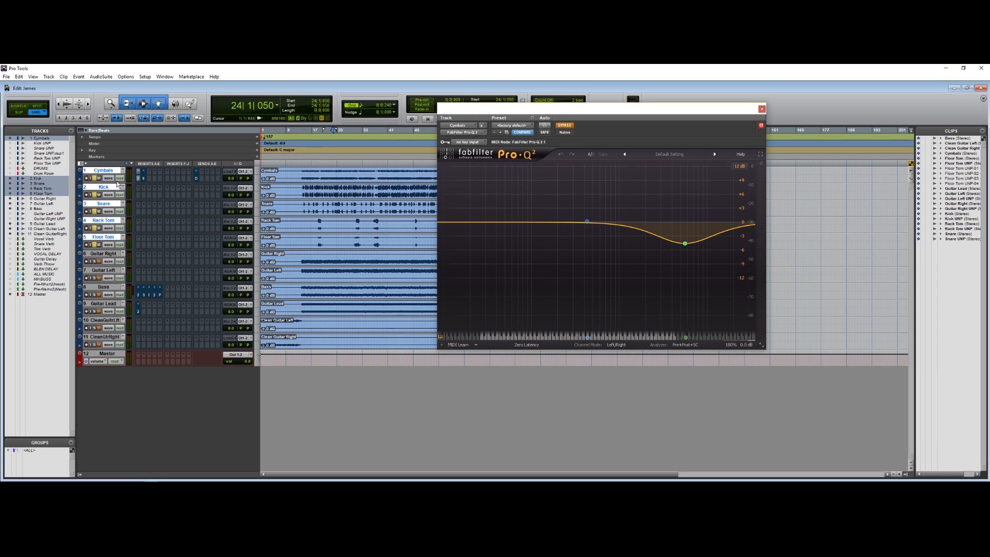
pyautogui.click(95, 178)
pyautogui.click(95, 178)
pyautogui.click(325, 184)
pyautogui.press('space')
# Take the Cymbals EQ out of bypass and disable its cut band at about 5.6 kHz.
pyautogui.click(566, 127)
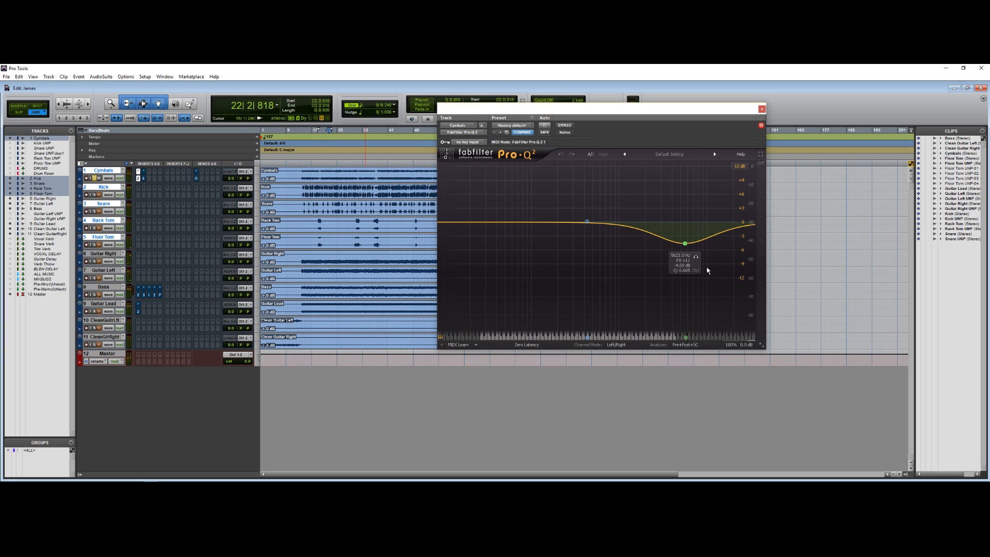
pyautogui.click(684, 242)
pyautogui.click(580, 294)
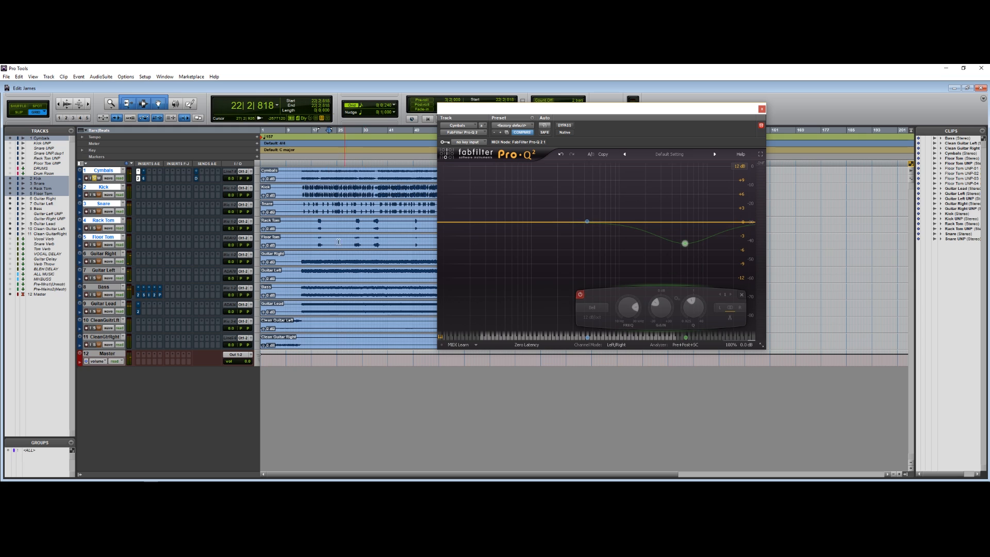
# Play the soloed Cymbals with the cut disabled, inspect the band near 430 Hz and close the EQ.
pyautogui.click(319, 178)
pyautogui.press('space')
pyautogui.press('space')
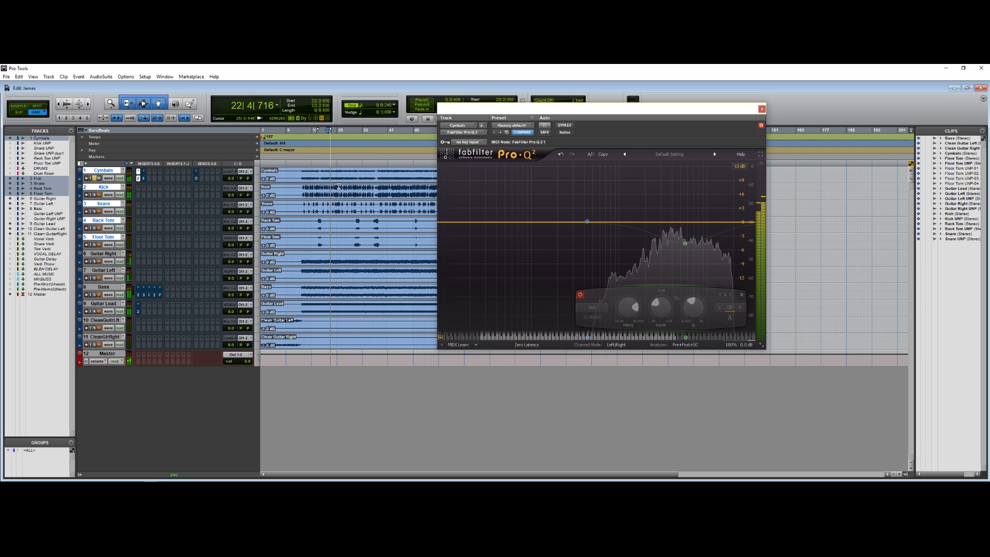
pyautogui.click(586, 222)
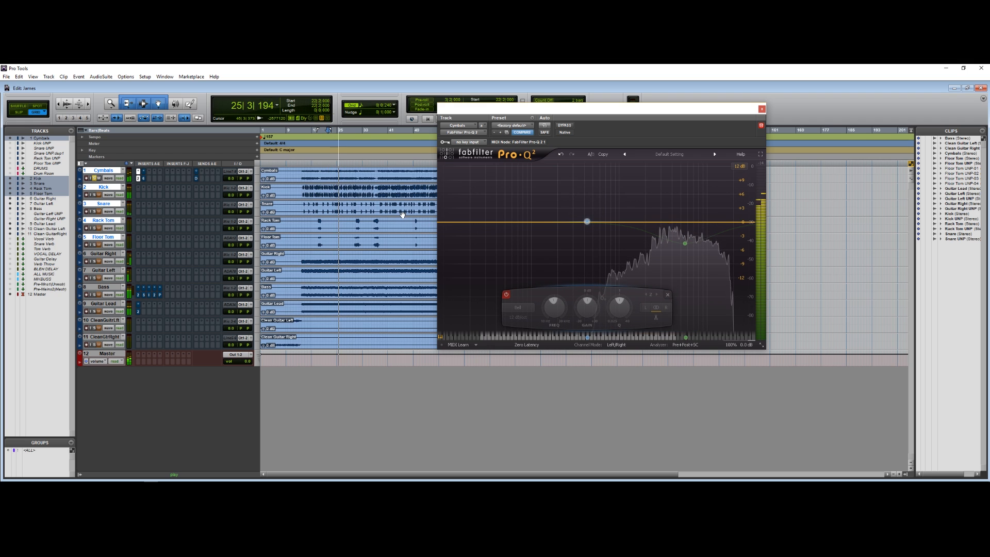
pyautogui.press('space')
pyautogui.moveTo(586, 223)
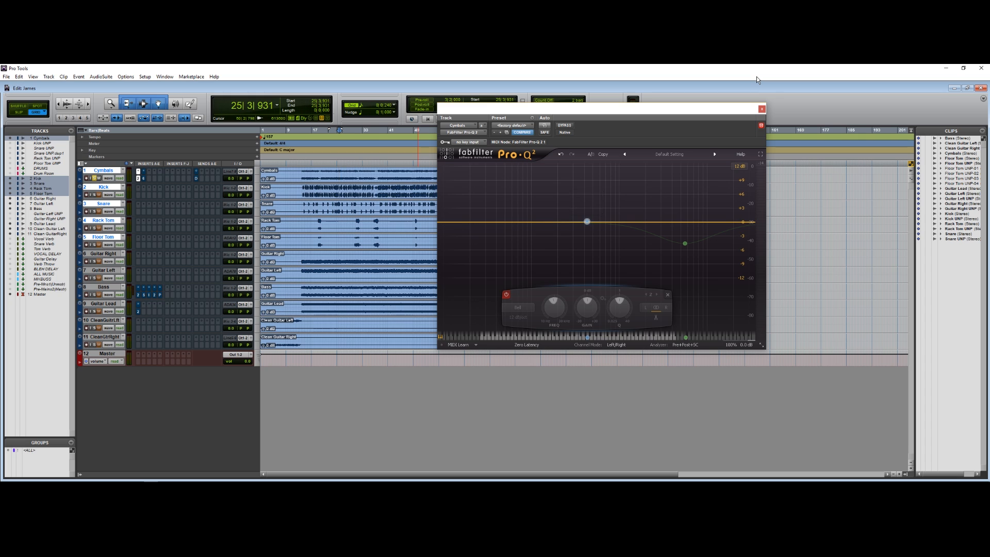
pyautogui.click(761, 109)
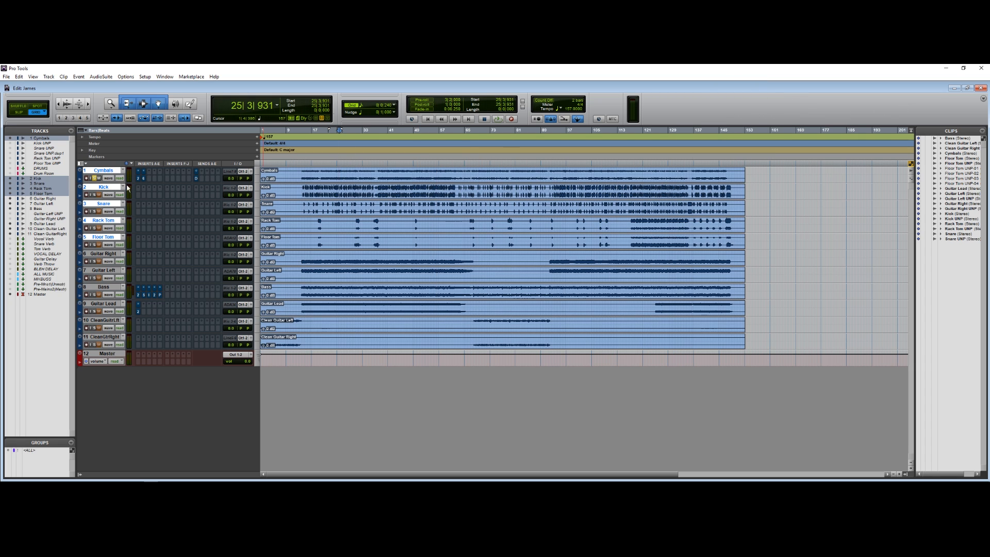
# Hide the raw Kick, Snare, Rack Tom and Floor Tom tracks and make them inactive.
pyautogui.click(102, 188)
pyautogui.click(103, 187)
pyautogui.keyDown('shift'); pyautogui.click(102, 238); pyautogui.keyUp('shift')
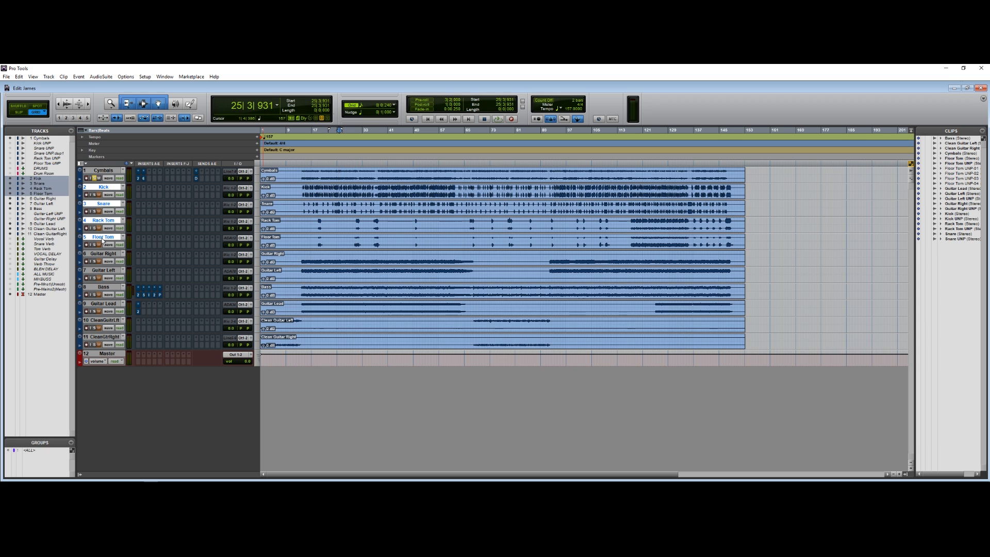
pyautogui.rightClick(103, 241)
pyautogui.click(124, 247)
# Hide the raw Guitar Right and Guitar Left tracks and make them inactive.
pyautogui.click(103, 189)
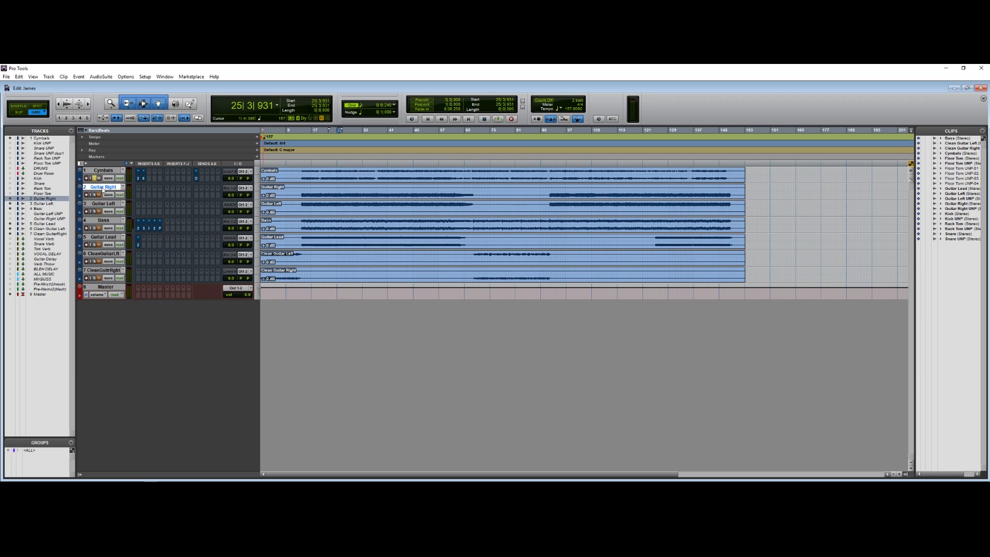
pyautogui.keyDown('shift'); pyautogui.click(103, 204); pyautogui.keyUp('shift')
pyautogui.rightClick(103, 204)
pyautogui.click(110, 213)
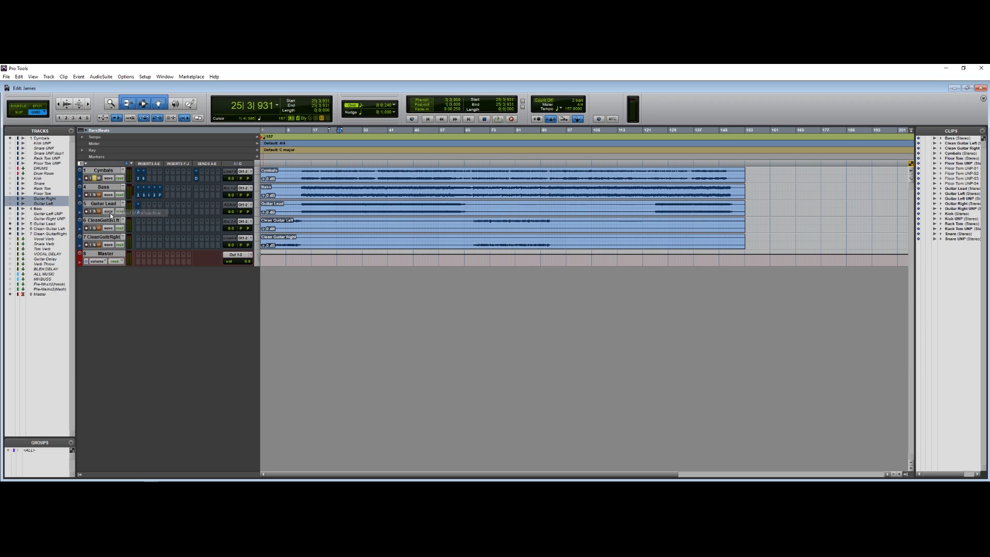
# Show and make active the hidden drum tracks from Kick UNP through Floor Tom UNP.
pyautogui.click(52, 162)
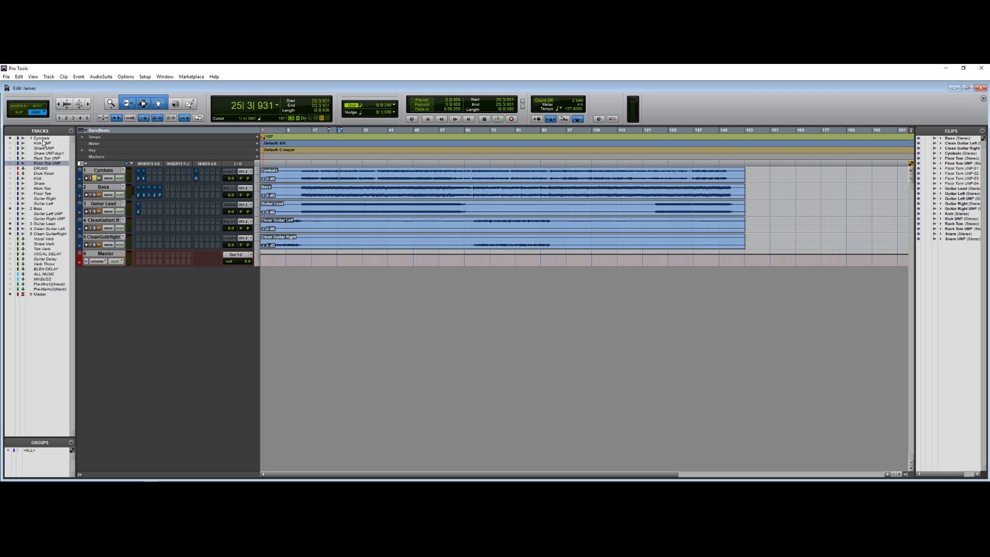
pyautogui.keyDown('shift'); pyautogui.click(45, 143); pyautogui.keyUp('shift')
pyautogui.rightClick(45, 143)
pyautogui.click(52, 153)
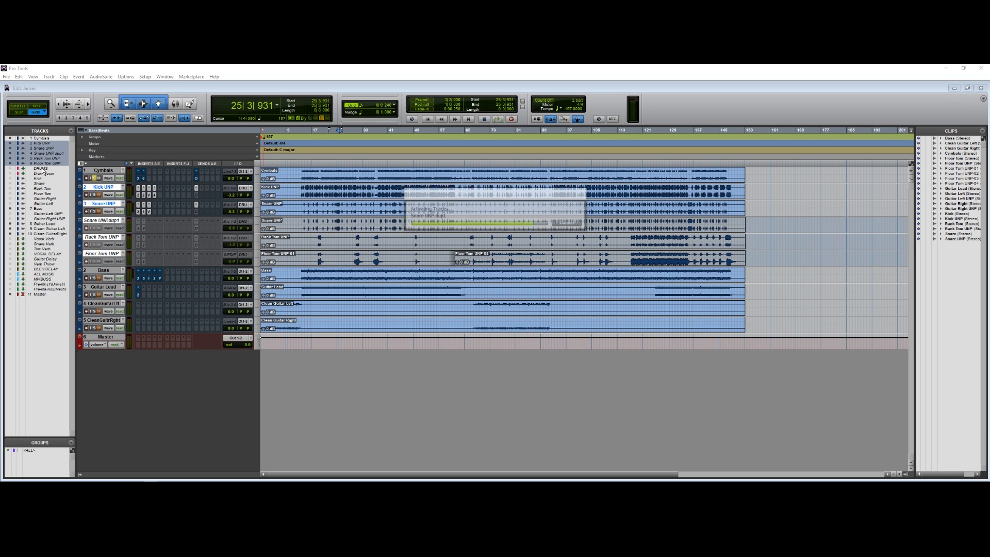
# Show and make active the DRUMS and Drum Room tracks.
pyautogui.click(42, 168)
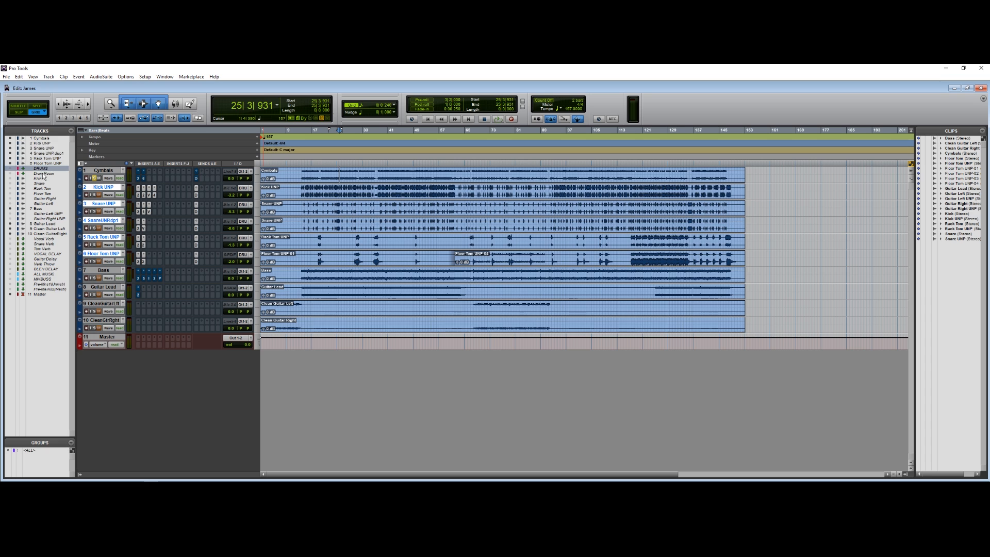
pyautogui.keyDown('shift'); pyautogui.click(43, 173); pyautogui.keyUp('shift')
pyautogui.rightClick(43, 174)
pyautogui.click(85, 186)
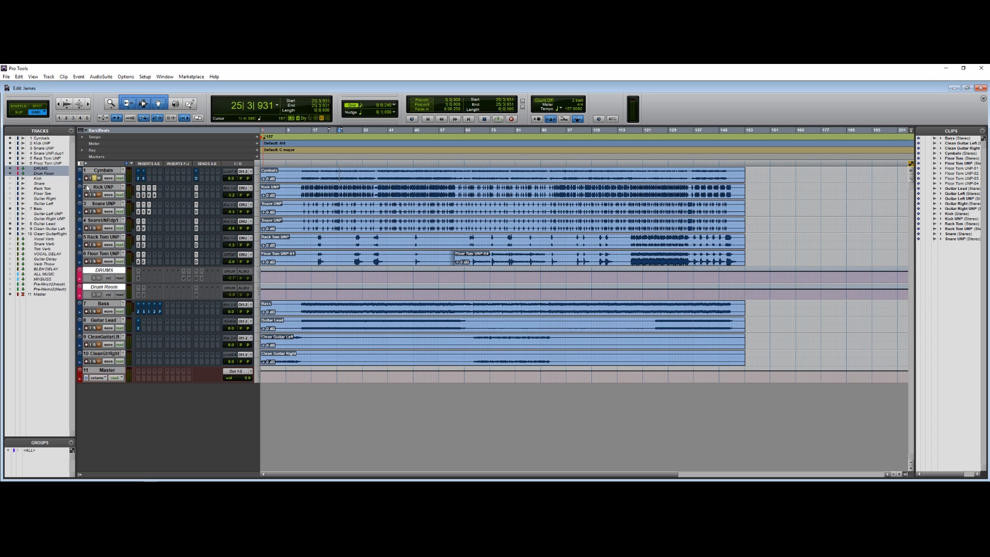
# Show and make active the effect and bus tracks from Vocal Verb through the second pre-master track.
pyautogui.click(51, 240)
pyautogui.keyDown('shift'); pyautogui.click(44, 288); pyautogui.keyUp('shift')
pyautogui.rightClick(44, 289)
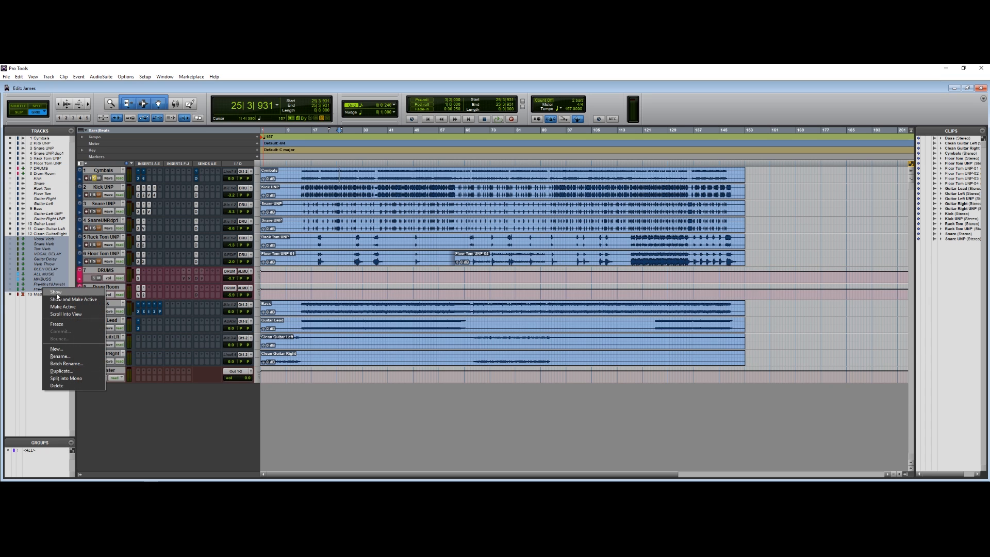
pyautogui.click(57, 300)
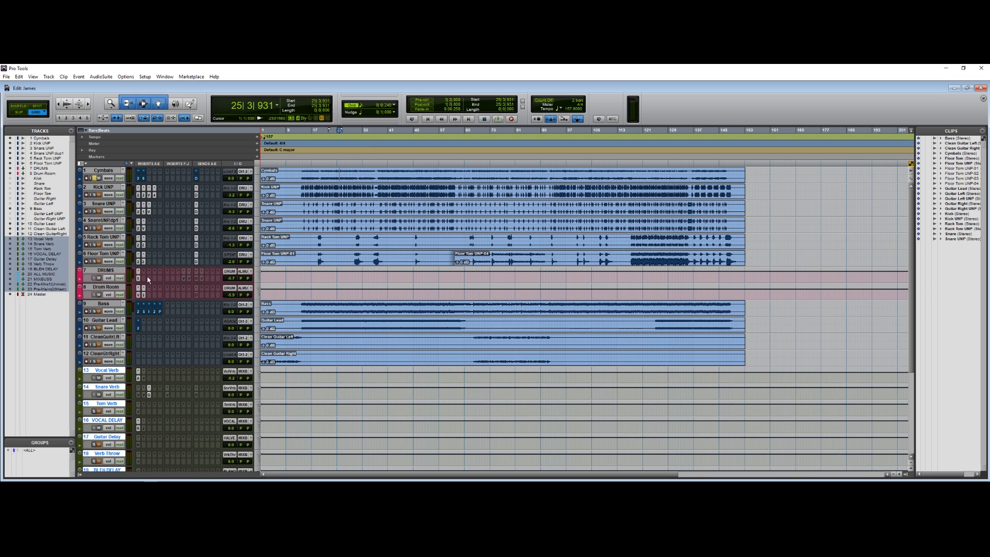
# Show and make active the Guitar Left UNP and Guitar Right UNP tracks.
pyautogui.scroll(-6, 154, 299)
pyautogui.click(51, 217)
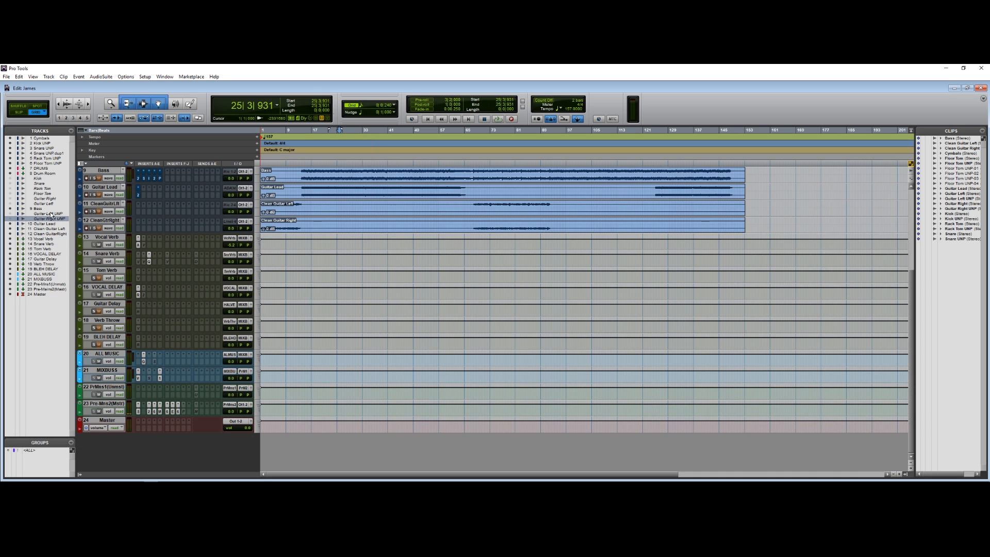
pyautogui.rightClick(52, 214)
pyautogui.click(77, 220)
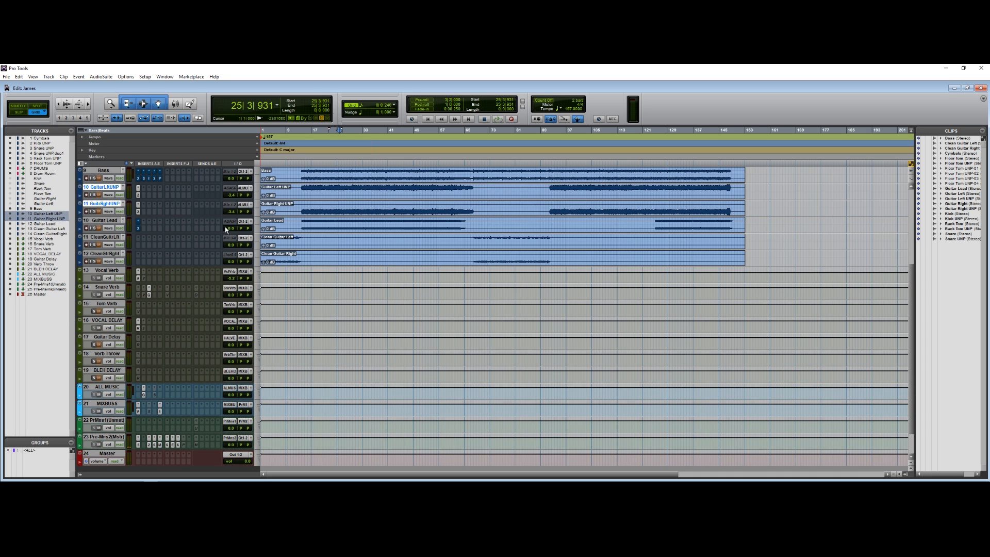
# Set the Guitar Lead volume to +1.2 dB and the Bass and Cymbals volumes to -4.6 dB.
pyautogui.scroll(4, 144, 309)
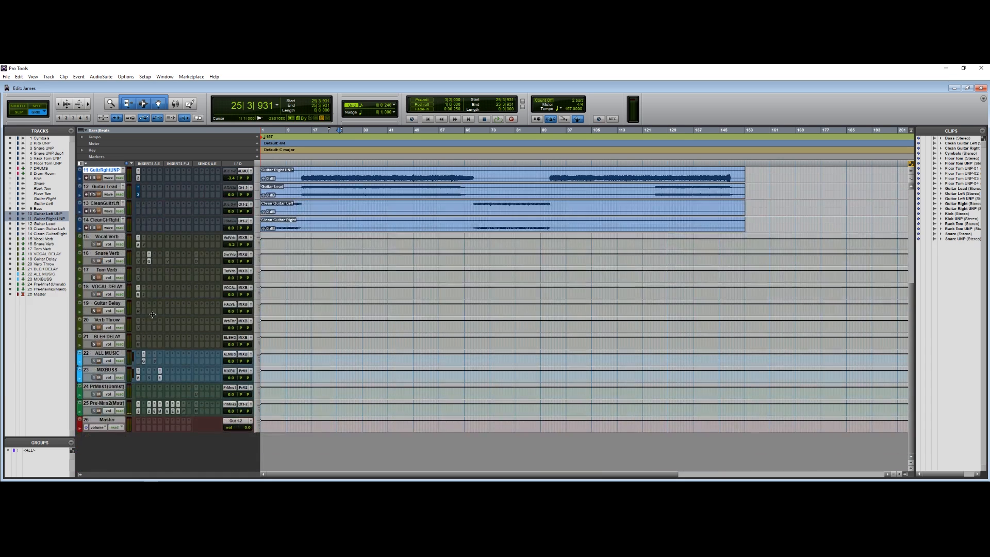
pyautogui.scroll(3, 157, 292)
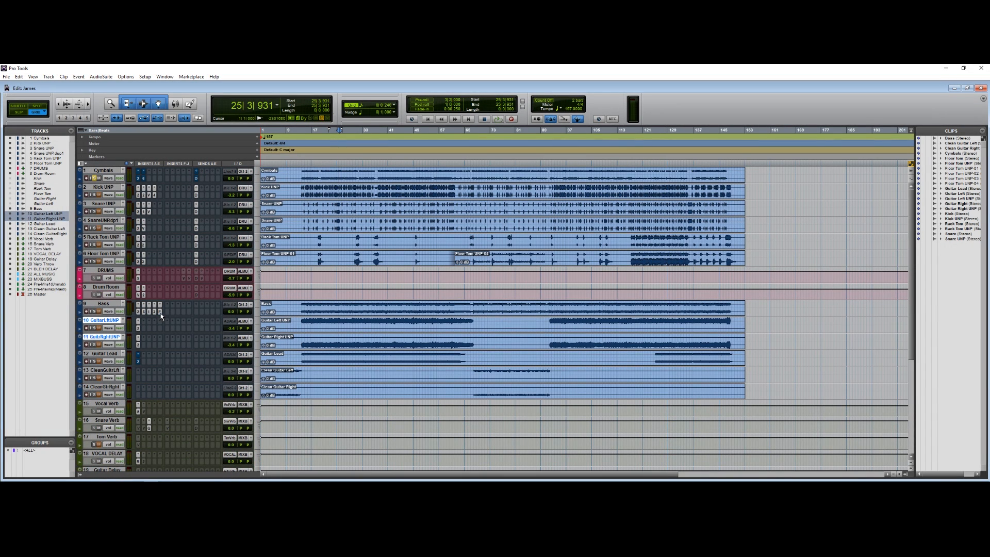
pyautogui.moveTo(231, 362); pyautogui.dragTo(231, 360)
pyautogui.moveTo(229, 312); pyautogui.dragTo(228, 315)
pyautogui.moveTo(230, 177); pyautogui.dragTo(230, 178)
# View the Event Horizon plug-in on the second pre-master track and close it.
pyautogui.scroll(-5, 239, 245)
pyautogui.scroll(-5, 238, 246)
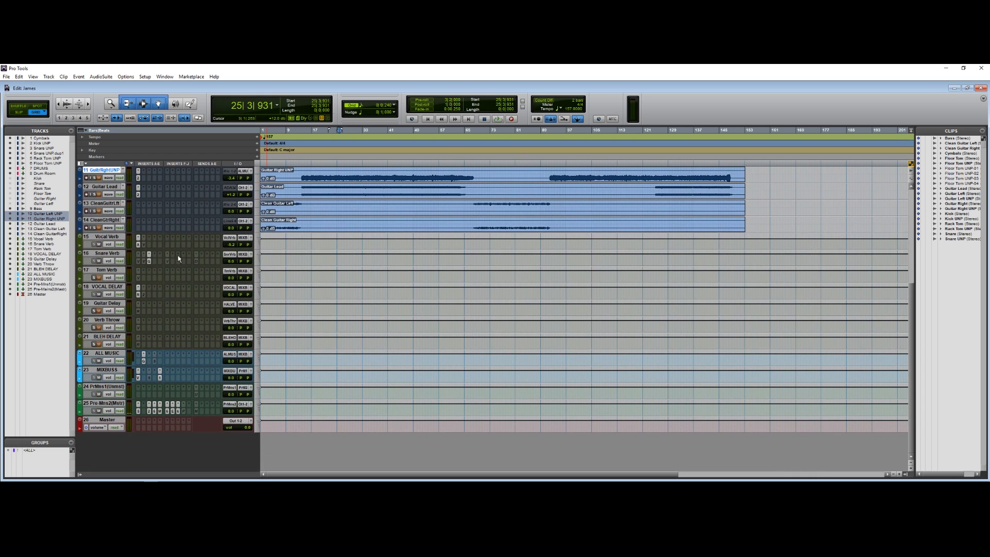
pyautogui.click(178, 412)
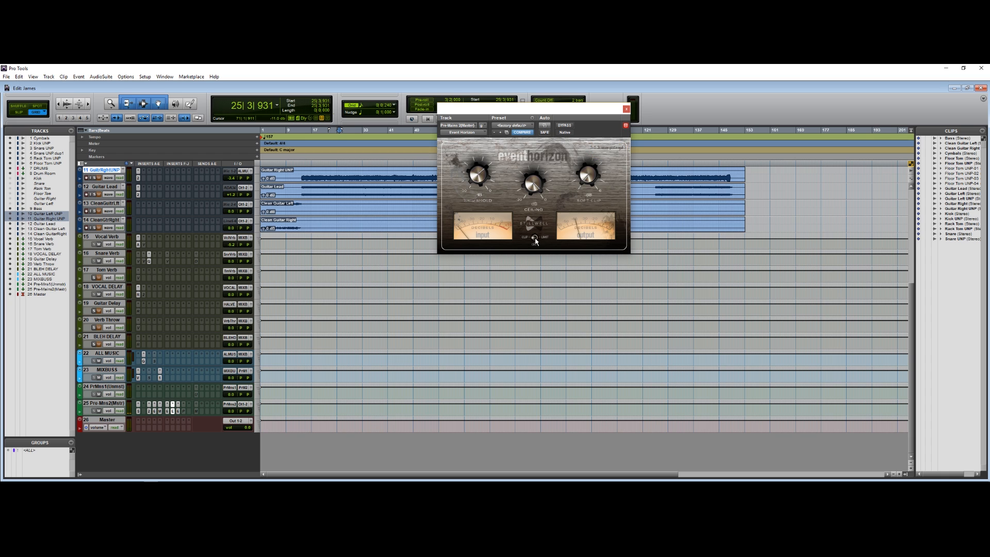
pyautogui.click(625, 109)
# Play the full processed mix from about bar 13.
pyautogui.scroll(10, 356, 228)
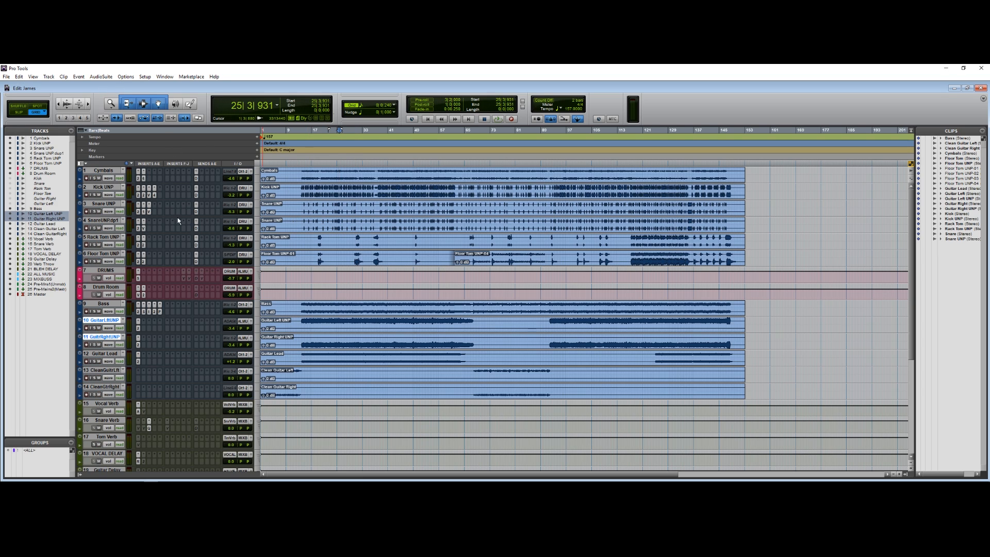
pyautogui.scroll(-1, 291, 212)
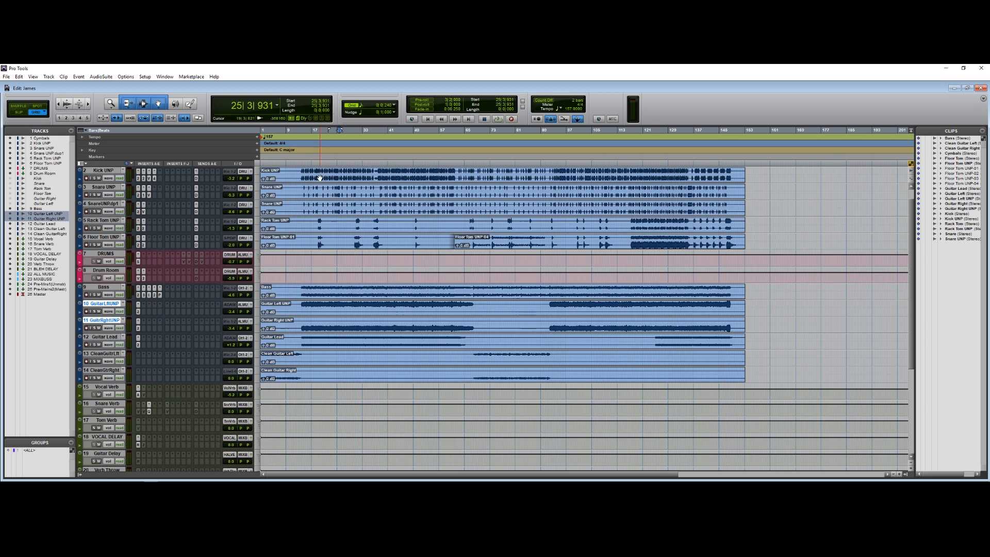
pyautogui.click(310, 172)
pyautogui.click(300, 174)
pyautogui.press('space')
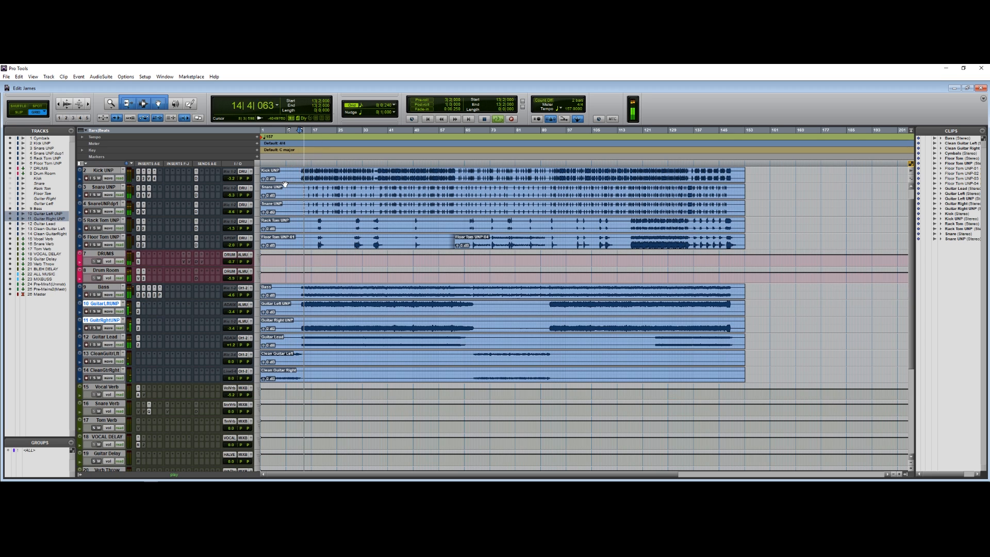
pyautogui.scroll(1, 265, 221)
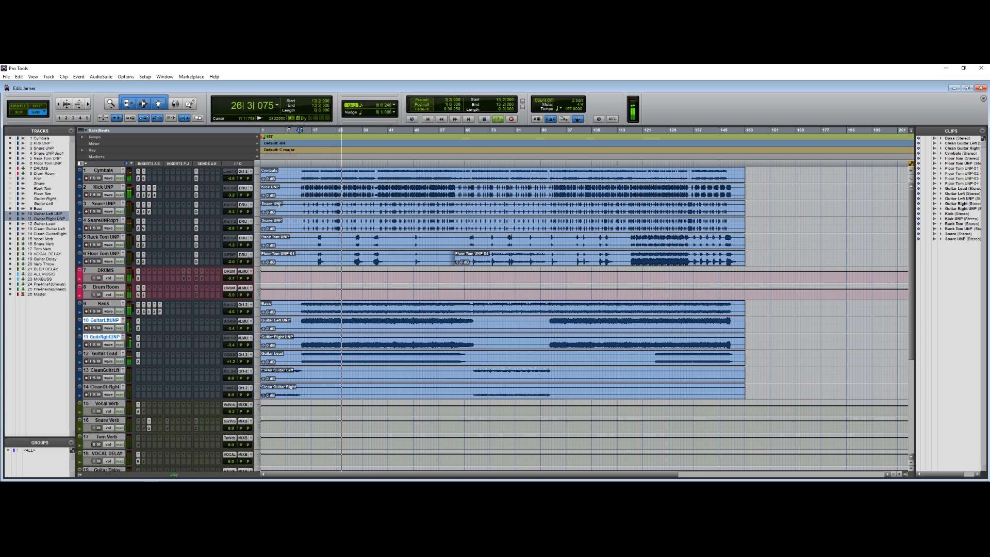
pyautogui.press('space')
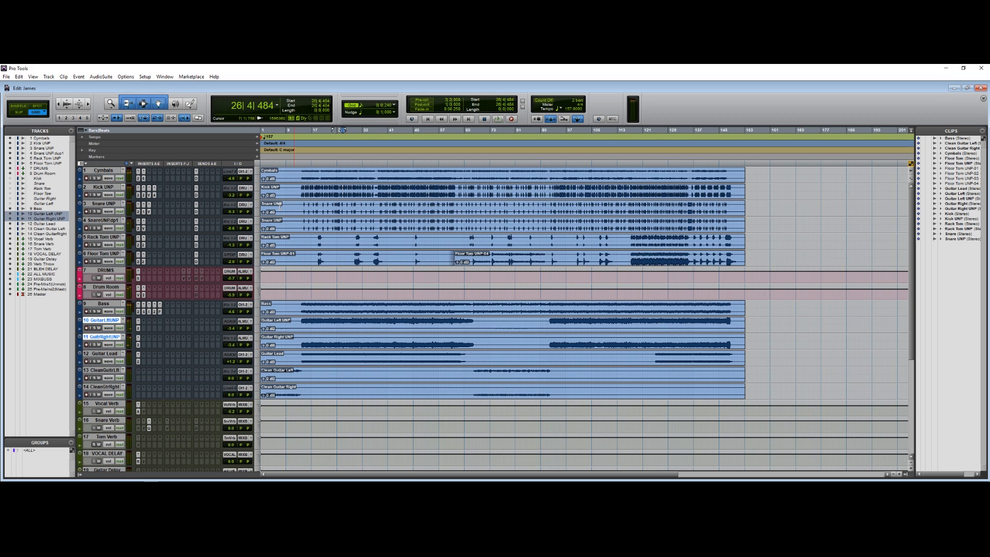
# Solo the Cymbals track, reopen its Pro-Q 2 and re-enable the cut band at about 5.6 kHz.
pyautogui.click(95, 178)
pyautogui.click(140, 179)
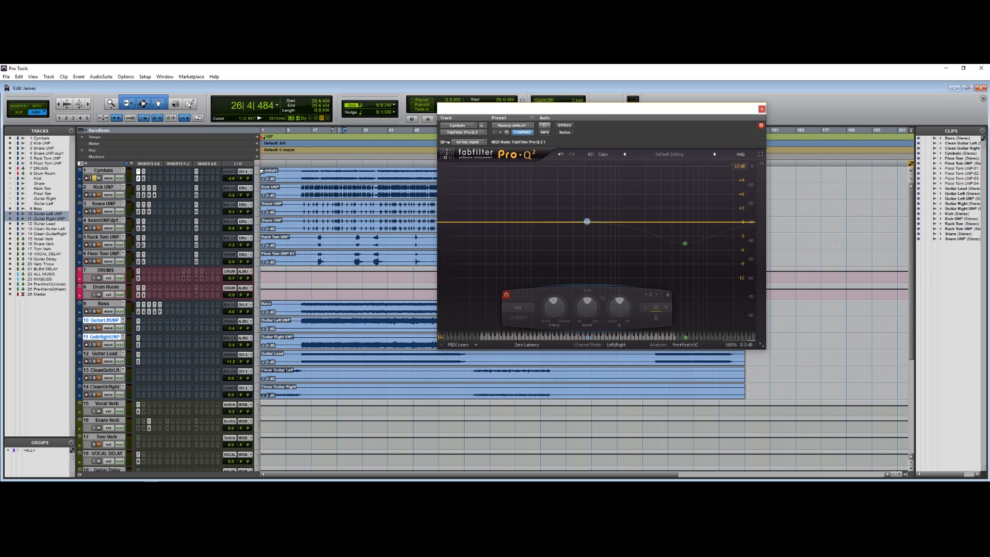
pyautogui.click(685, 243)
pyautogui.click(579, 294)
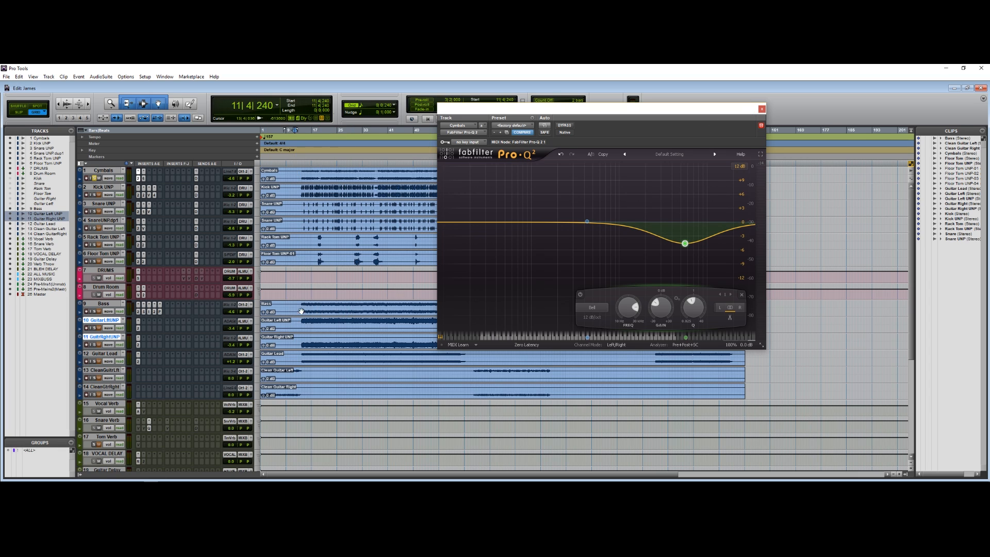
# Place the playback position at about bar 10 and examine the settings of the Cymbals EQ's 5.6 kHz band.
pyautogui.click(305, 330)
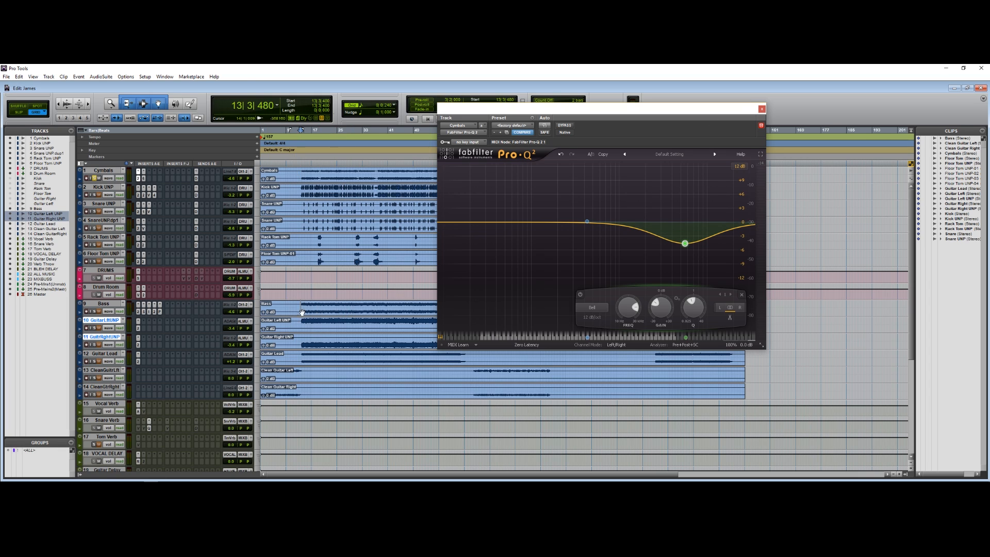
pyautogui.click(287, 361)
pyautogui.click(288, 308)
pyautogui.click(289, 305)
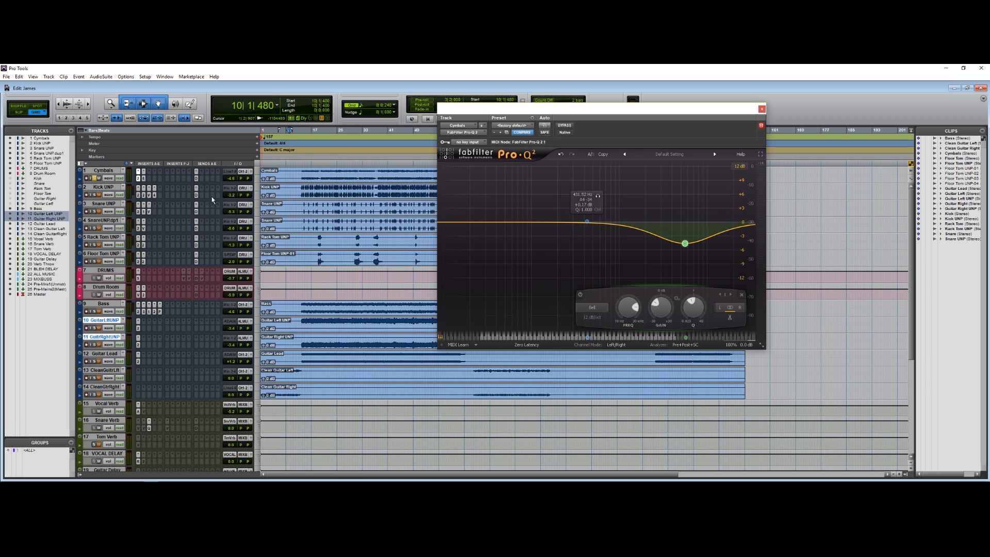
pyautogui.moveTo(684, 242)
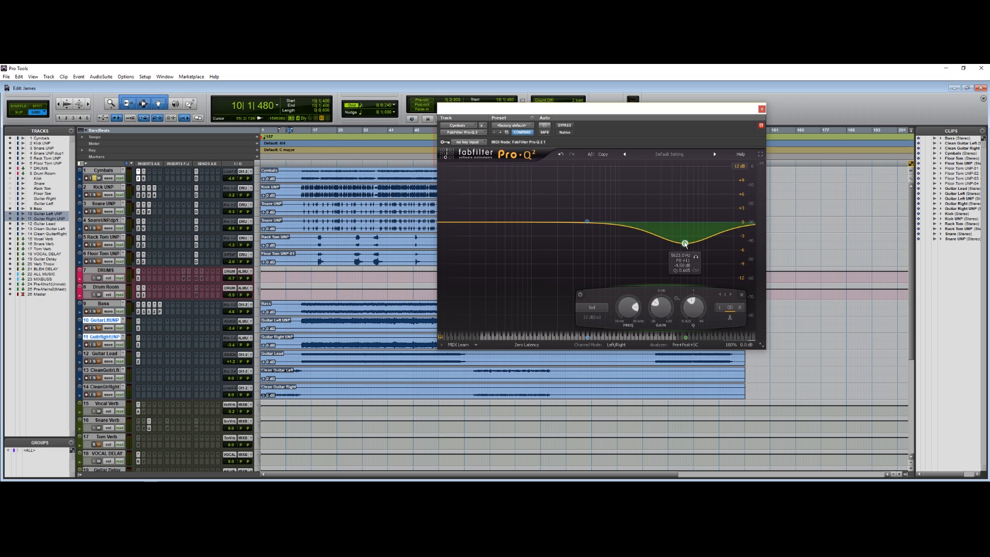
# Place the playback position at about bar 14 and view the Cymbals track's Ozone 6 Imager and the Pro-Q 2 band at about 431 Hz.
pyautogui.click(307, 179)
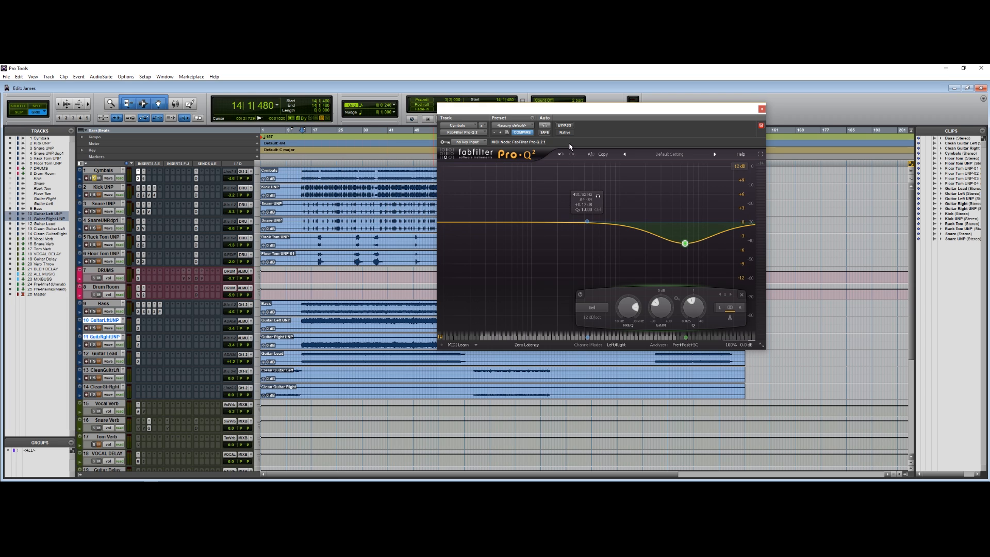
pyautogui.click(144, 178)
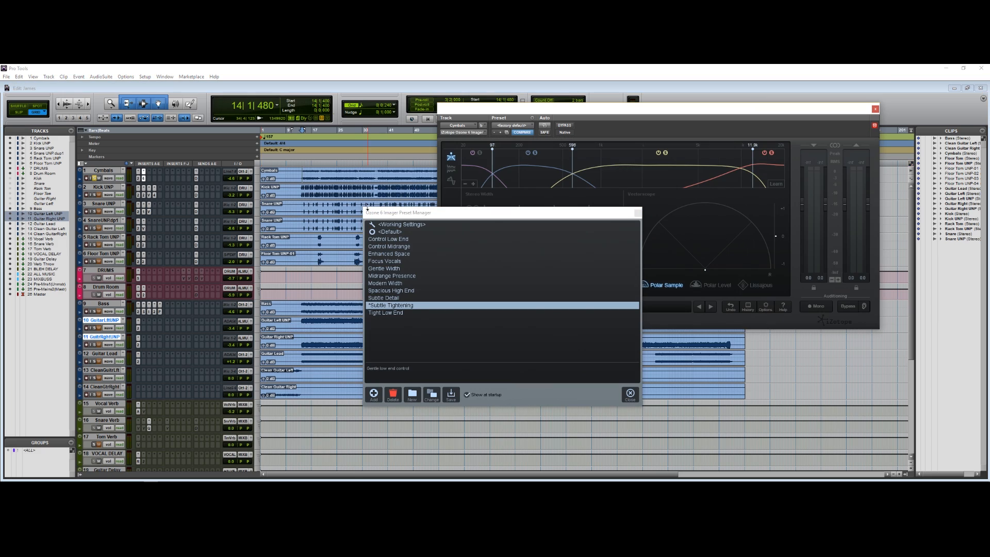
pyautogui.click(638, 213)
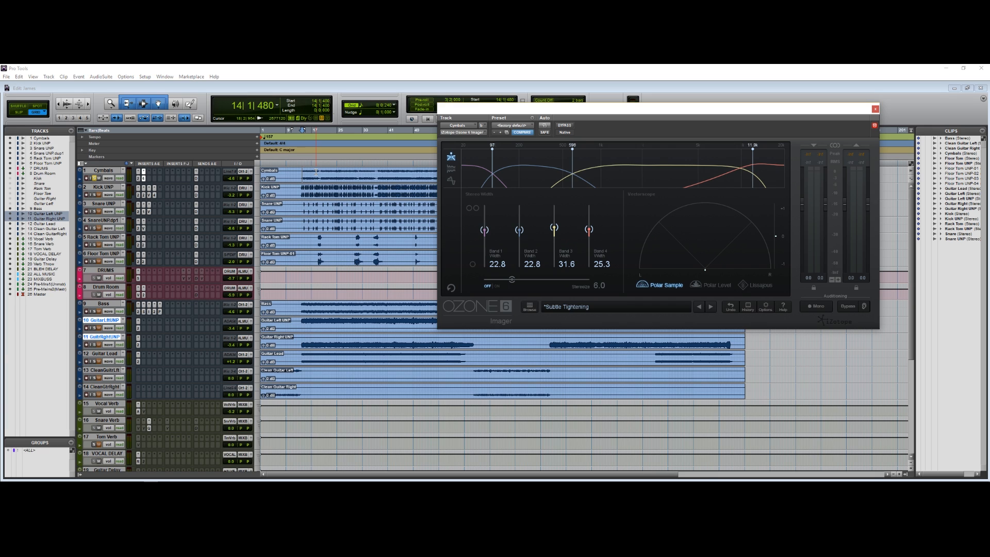
pyautogui.click(138, 178)
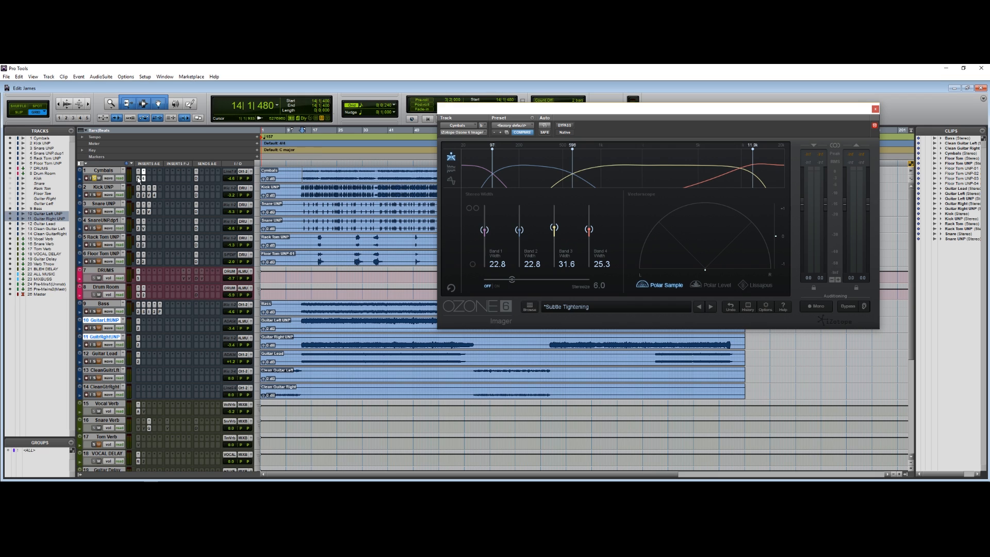
pyautogui.click(587, 221)
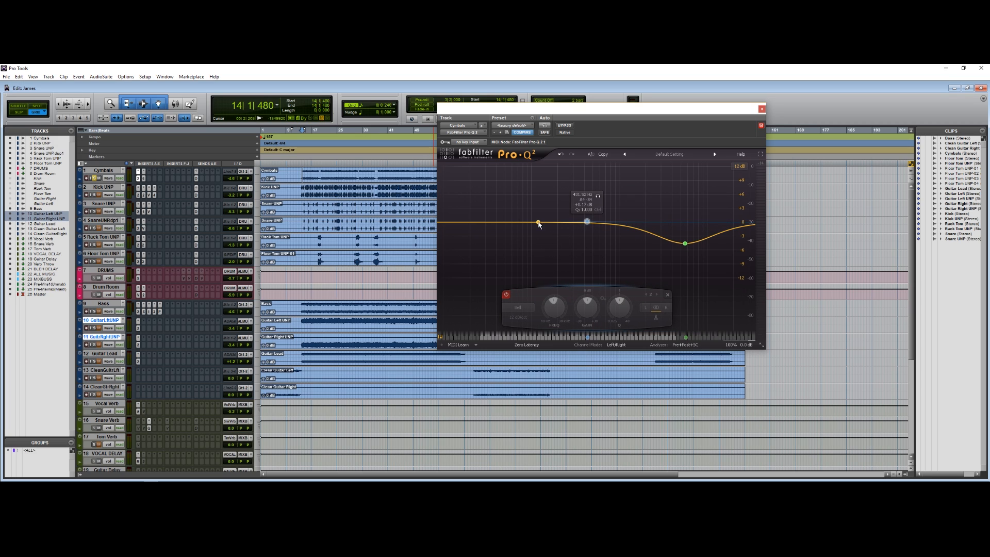
# Play the Cymbals track from about bar 16 with its inserts bypassed, and re-enable them during playback to compare the sound.
pyautogui.keyDown('ctrl'); pyautogui.click(143, 179); pyautogui.keyUp('ctrl')
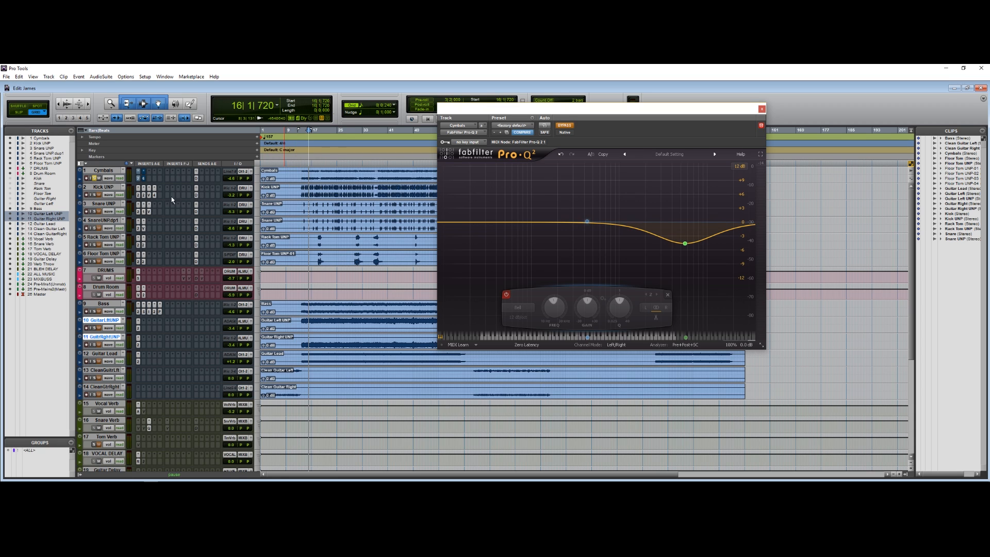
pyautogui.click(311, 186)
pyautogui.press('space')
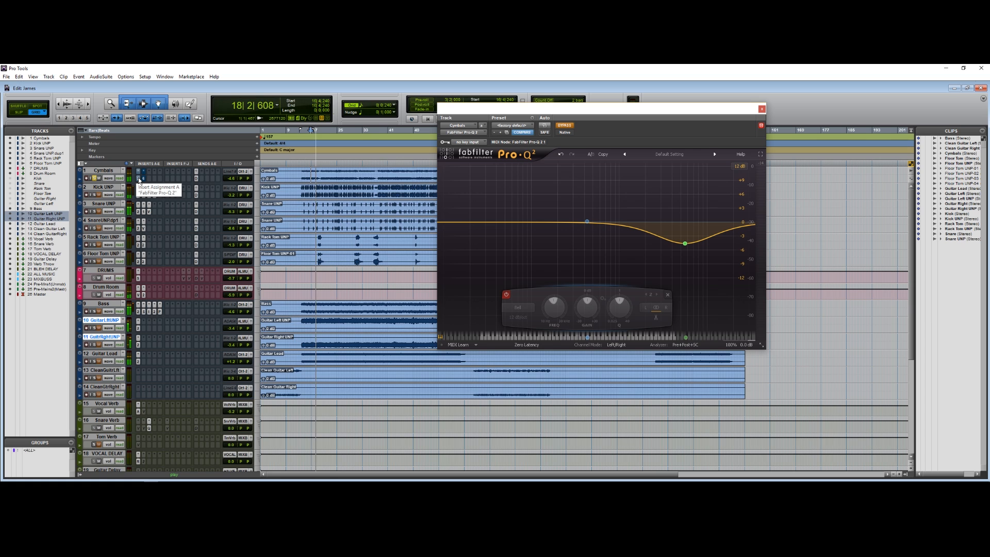
pyautogui.keyDown('ctrl'); pyautogui.click(138, 178); pyautogui.keyUp('ctrl')
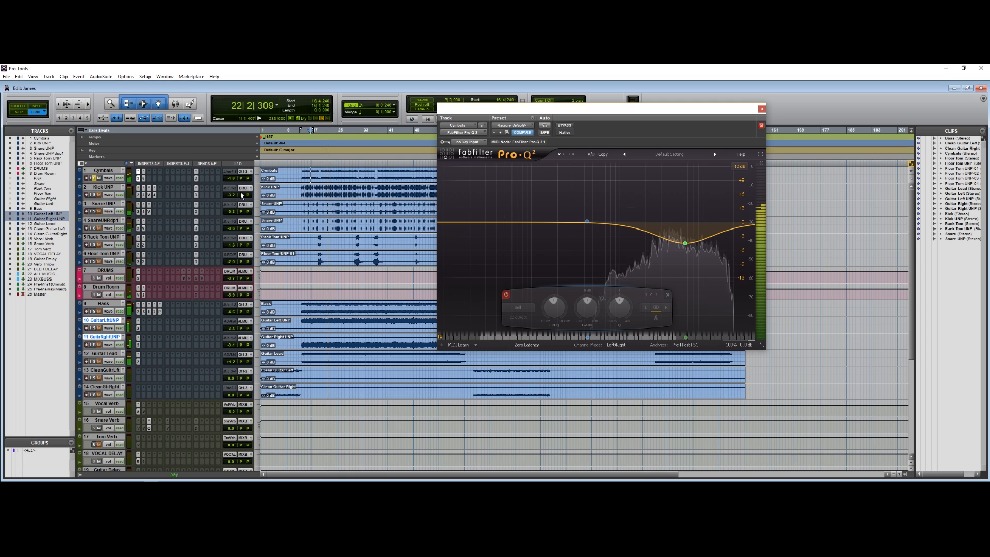
pyautogui.press('space')
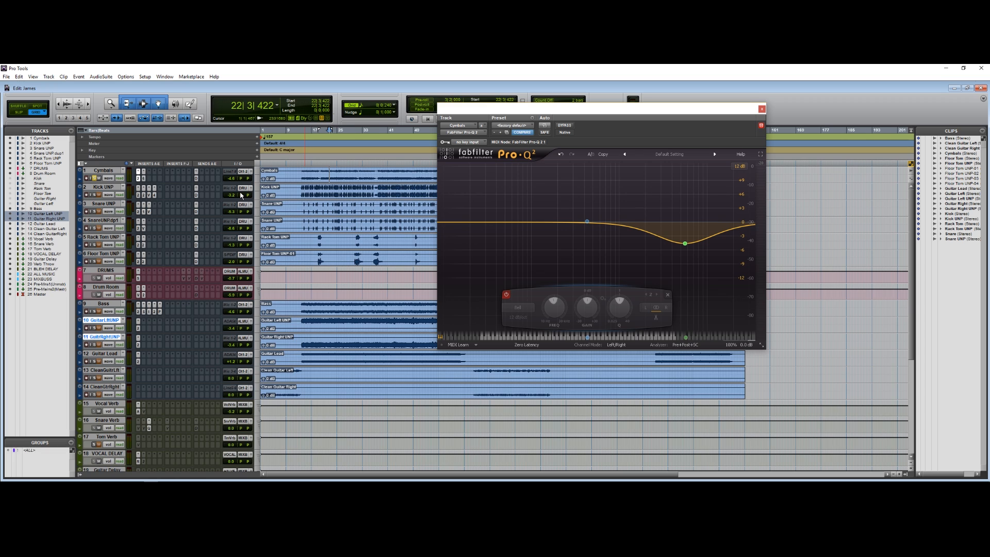
# Solo the Kick UNP track, bypass all its inserts and play the raw kick from about bar 17.
pyautogui.click(761, 109)
pyautogui.click(94, 194)
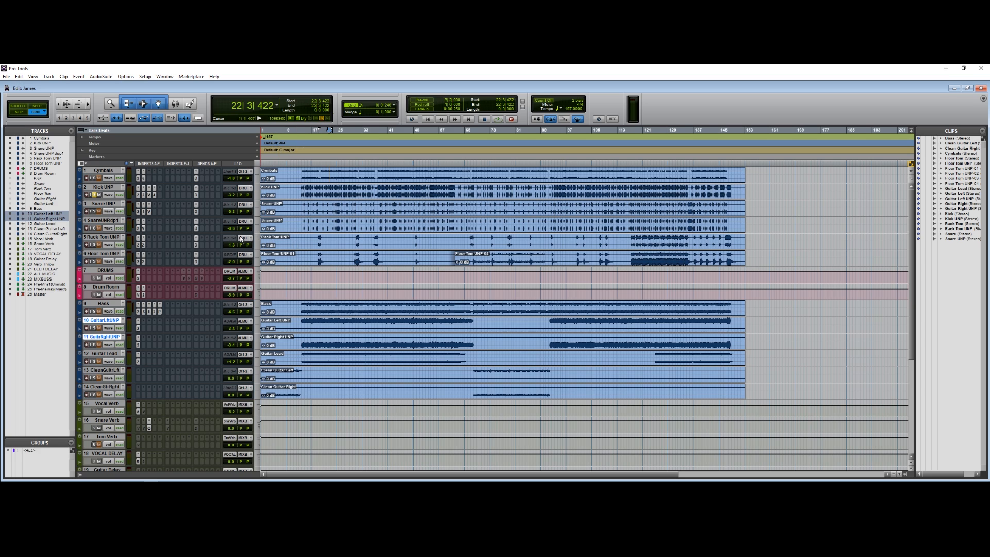
pyautogui.click(110, 253)
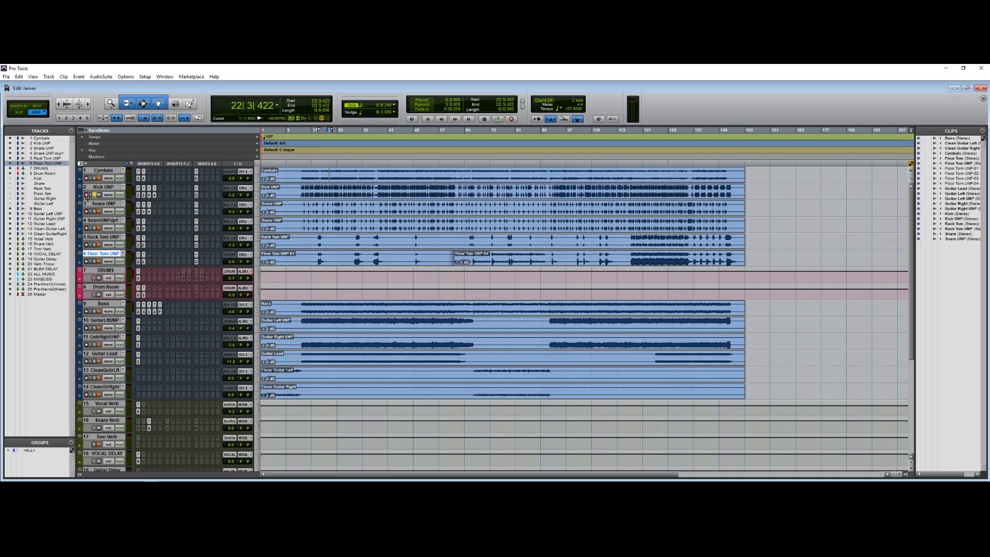
pyautogui.click(306, 191)
pyautogui.click(138, 196)
pyautogui.press('space')
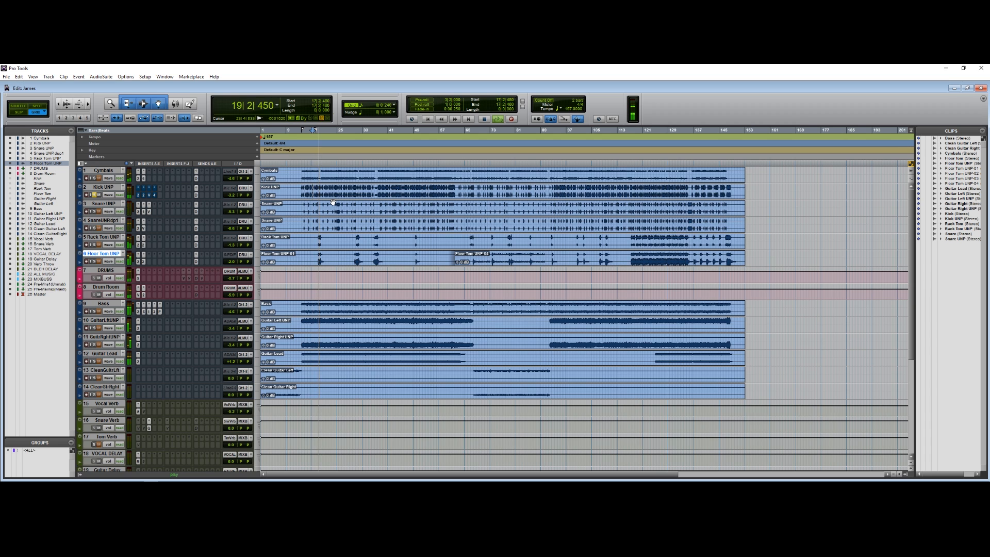
pyautogui.press('space')
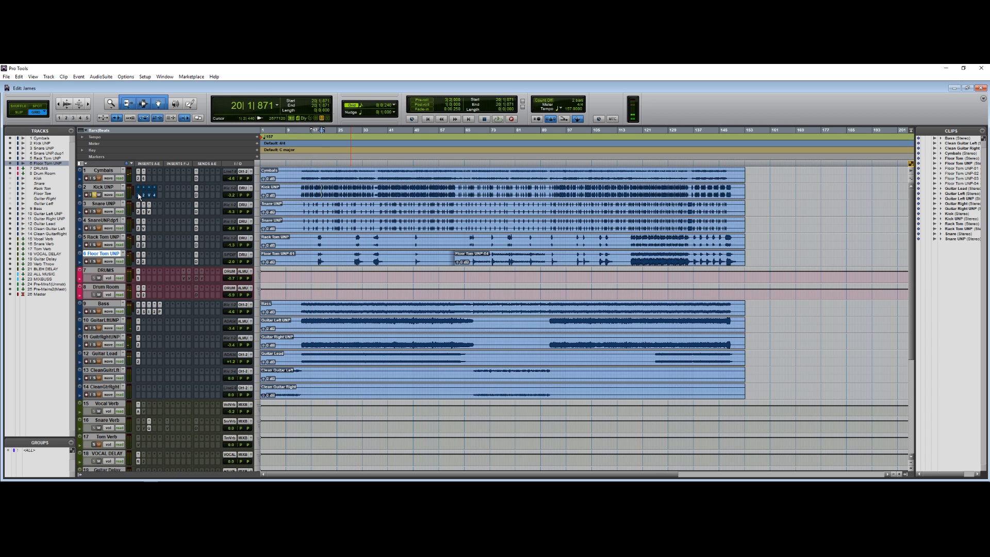
# Re-enable the Trigger 2 insert on Kick UNP with its Kick Close sample and play the triggered kick from about bar 17.
pyautogui.click(151, 196)
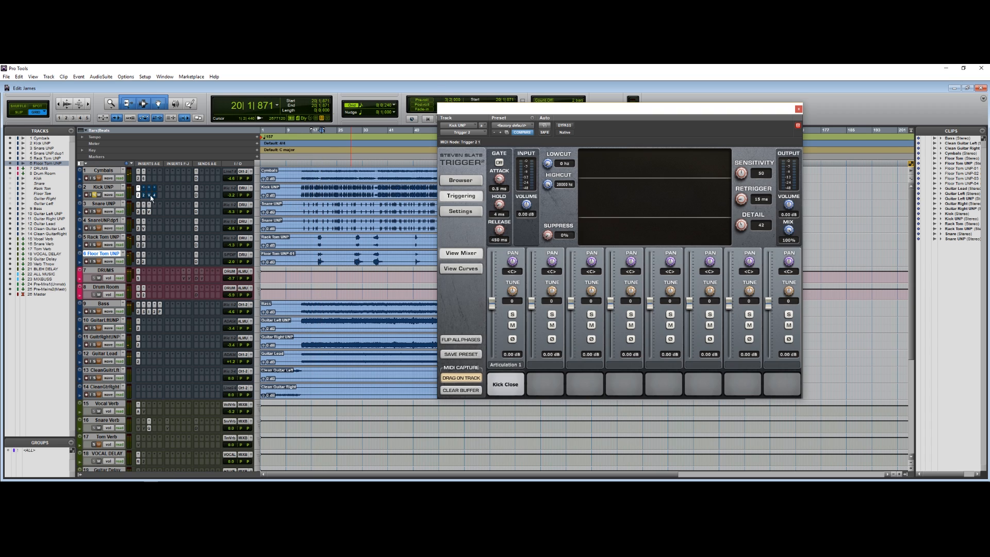
pyautogui.click(506, 383)
pyautogui.press('space')
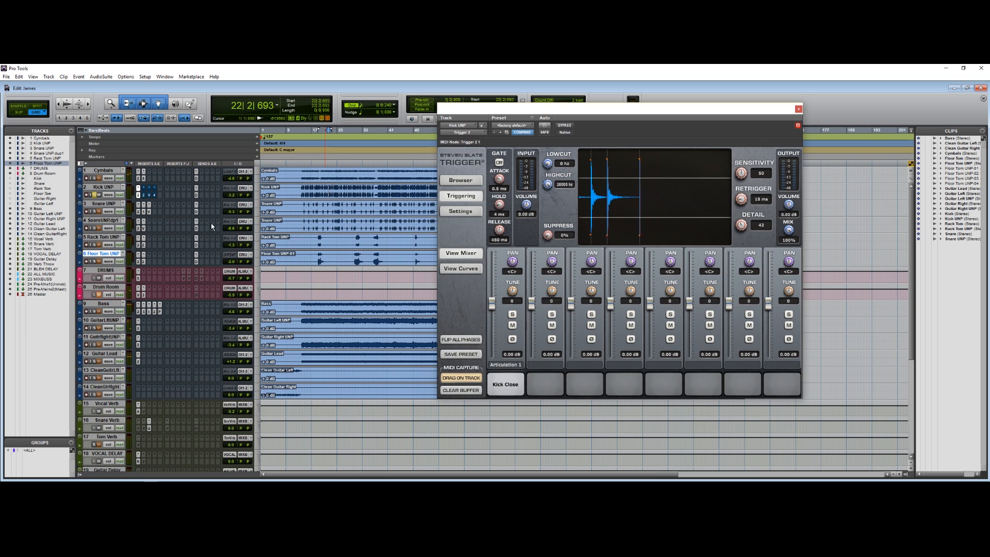
pyautogui.click(313, 190)
pyautogui.press('space')
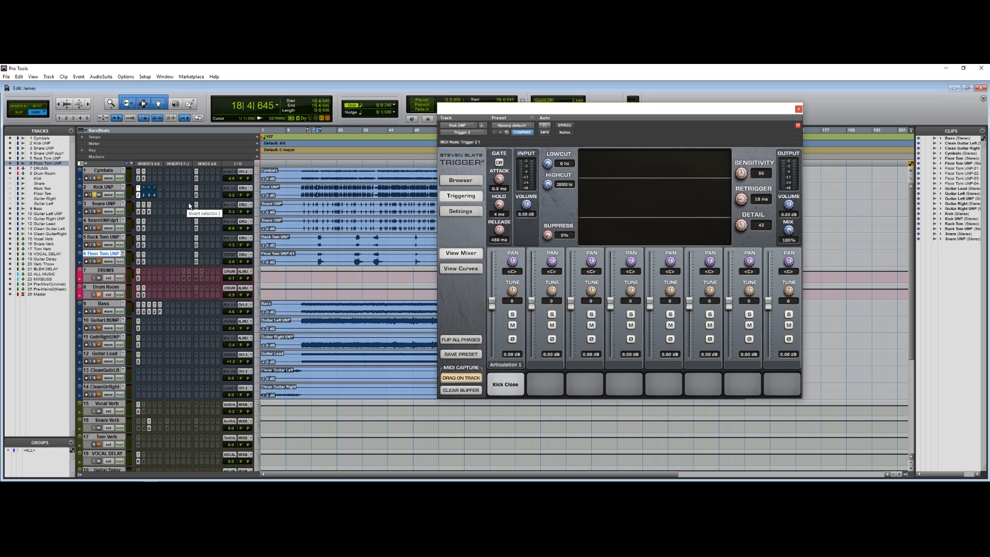
# Open the Kick UNP track's Pro-Q 2, play the kick from about bar 39 and take the EQ out of bypass during playback.
pyautogui.click(144, 195)
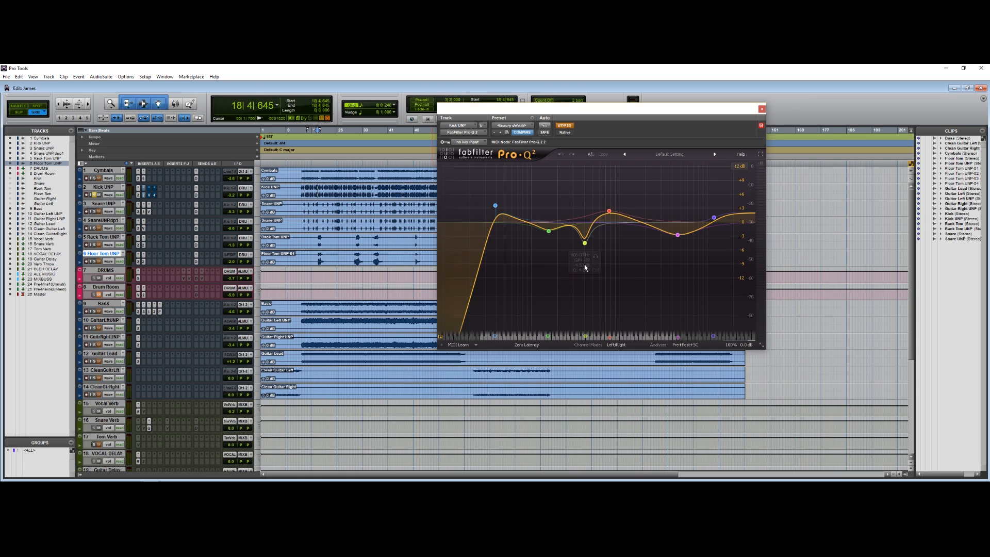
pyautogui.click(565, 126)
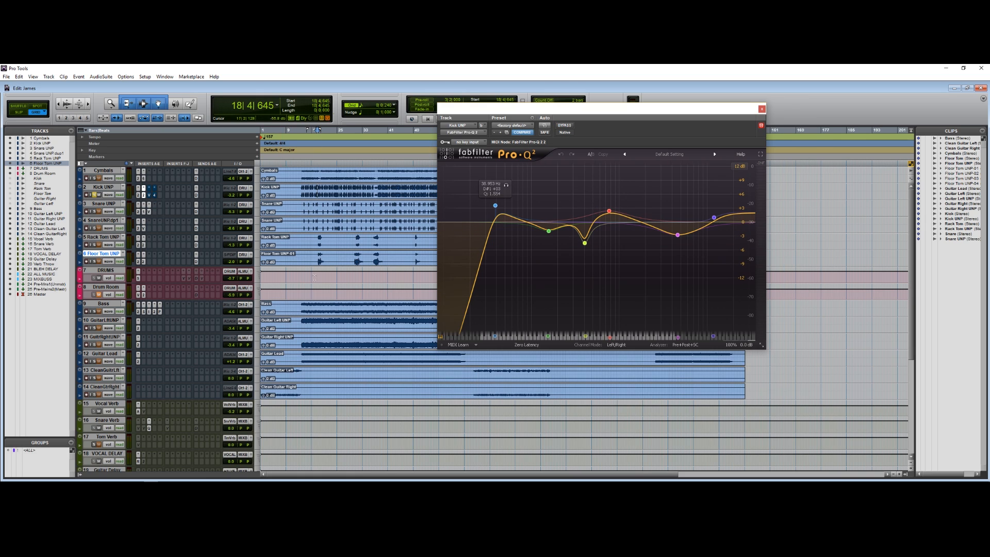
pyautogui.click(565, 126)
pyautogui.click(382, 187)
pyautogui.press('space')
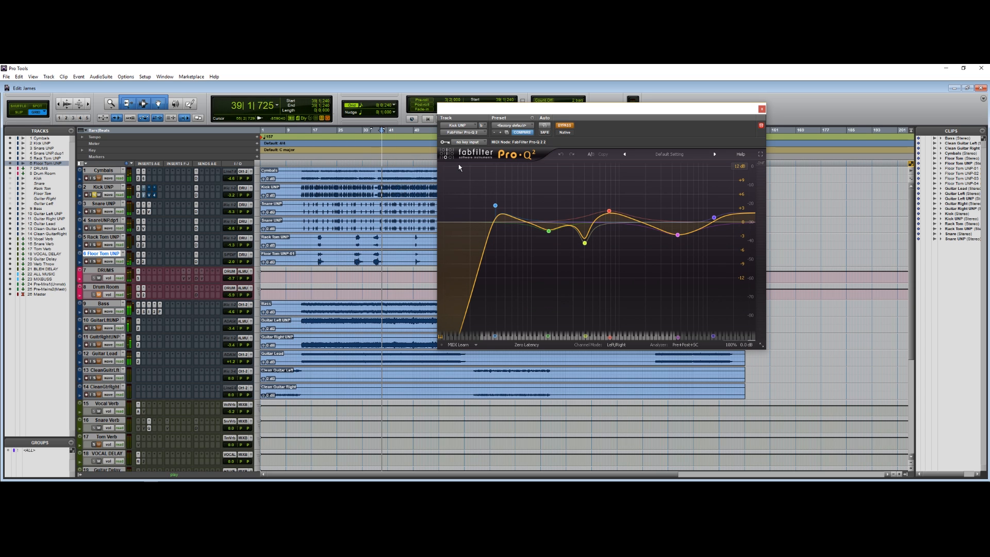
pyautogui.click(561, 127)
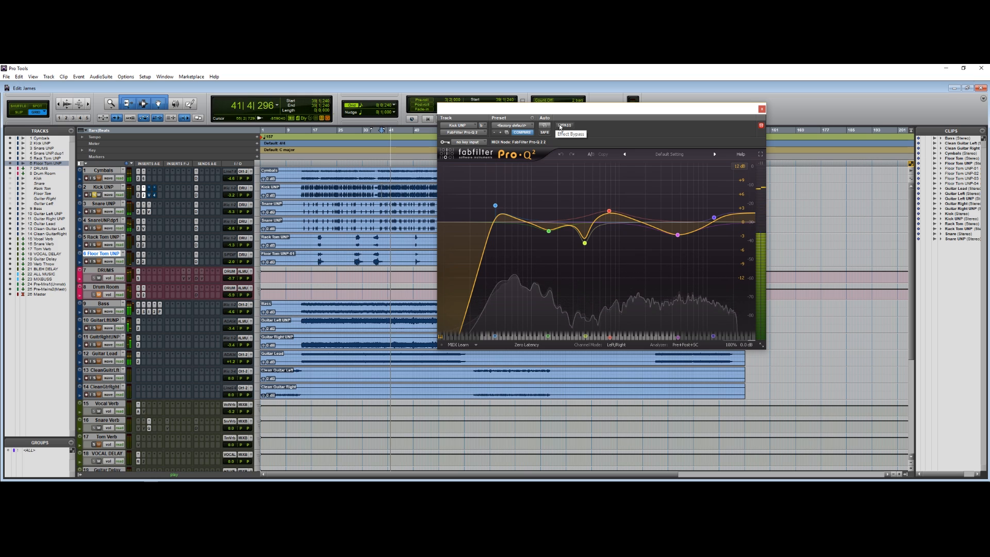
pyautogui.press('space')
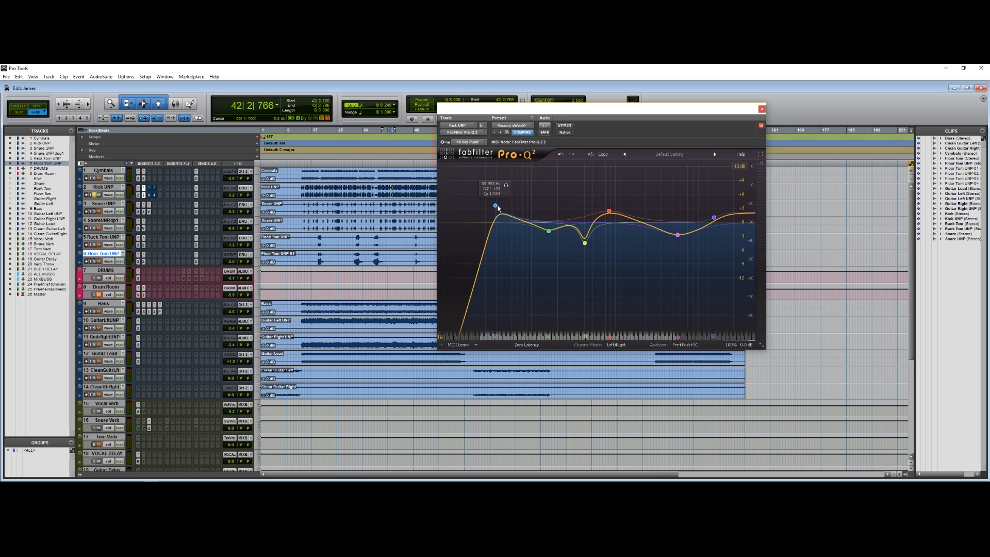
# Examine the kick EQ's low cut, the narrow cut at about 406 Hz, the midrange boost and the cut at about 4.6 kHz.
pyautogui.click(495, 206)
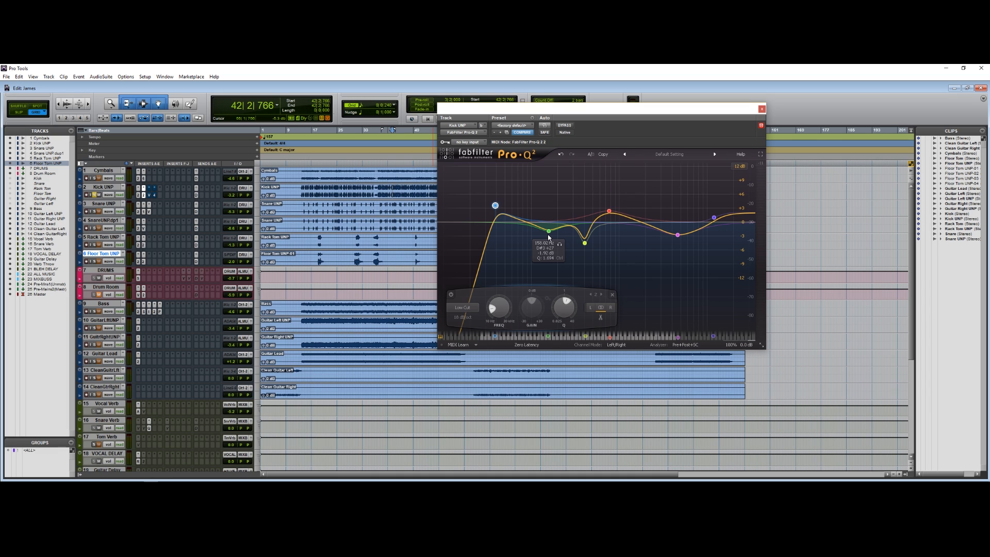
pyautogui.click(585, 242)
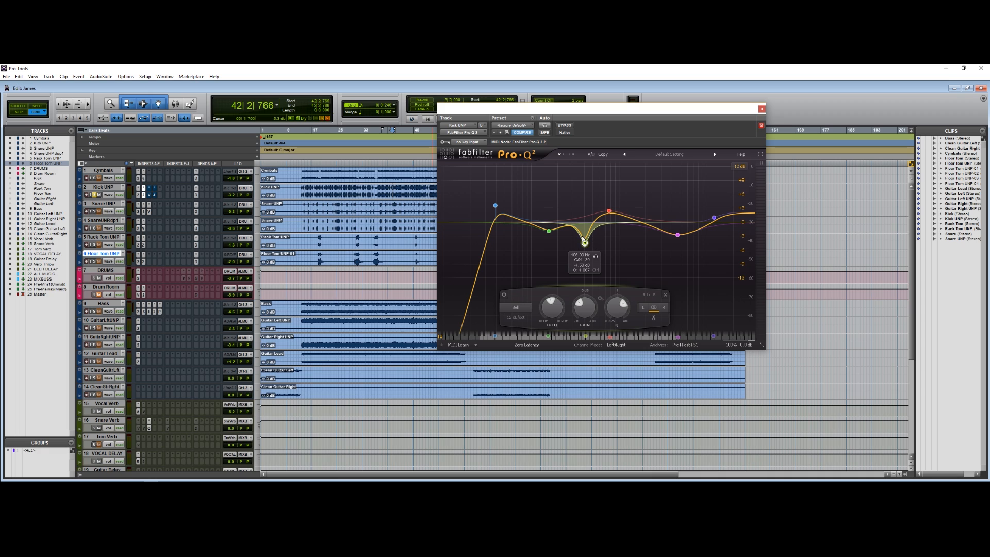
pyautogui.click(609, 212)
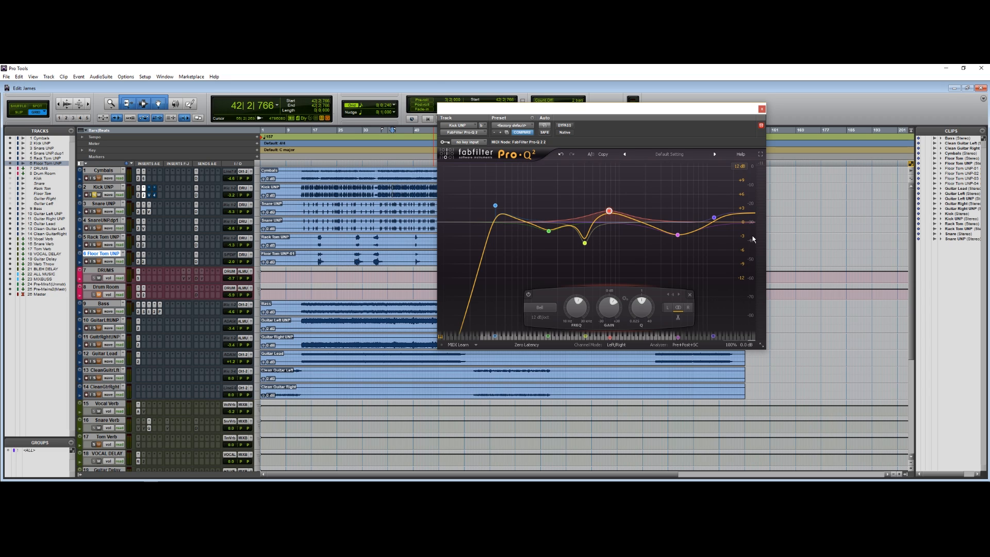
pyautogui.moveTo(613, 216)
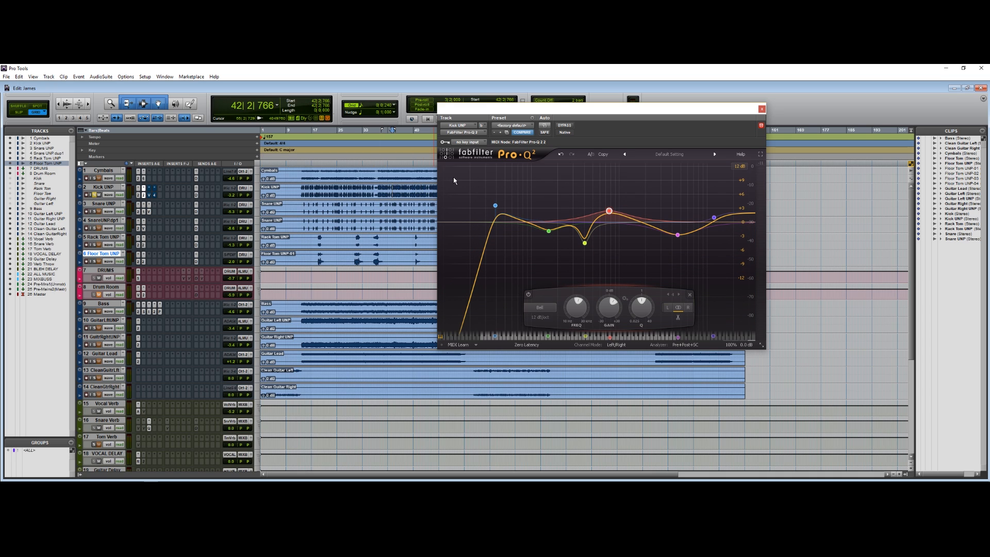
pyautogui.click(677, 236)
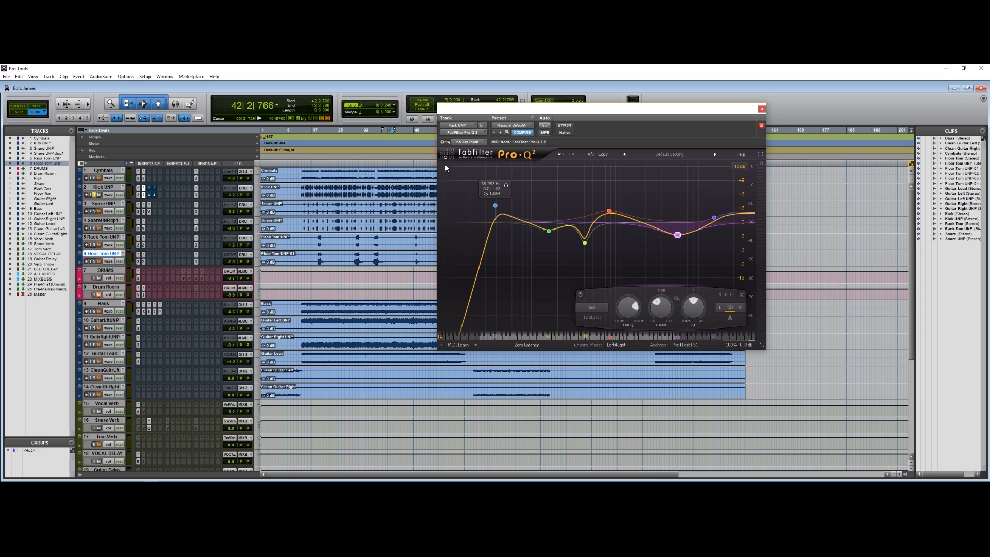
# Play the kick from about bar 42 with the 4.6 kHz cut off and on, and view the high-shelf band before closing the EQ.
pyautogui.click(391, 190)
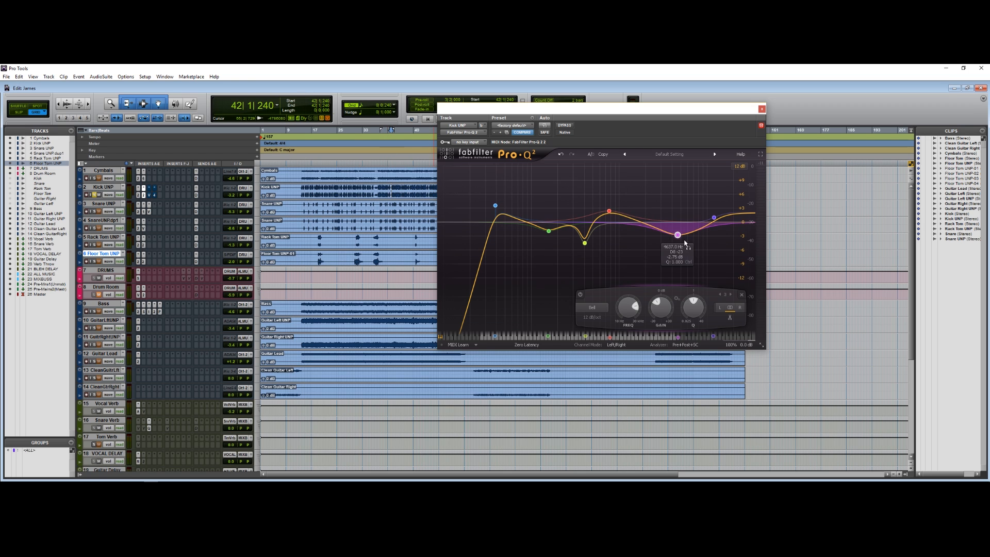
pyautogui.press('space')
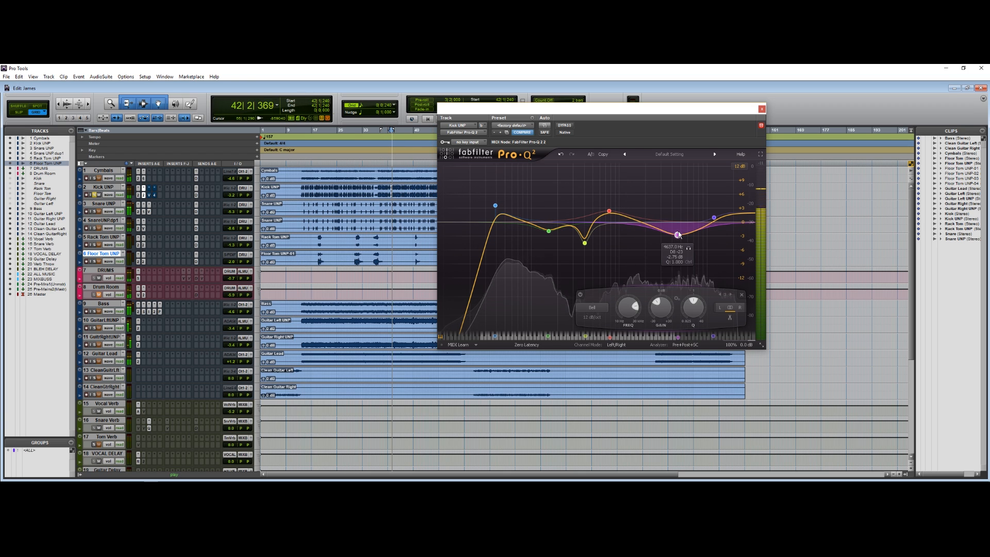
pyautogui.click(580, 295)
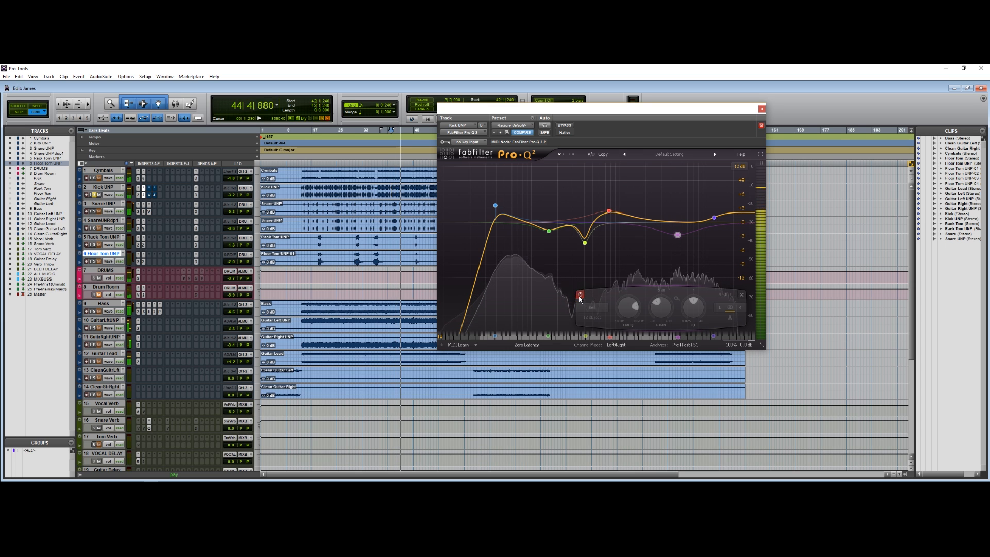
pyautogui.click(579, 297)
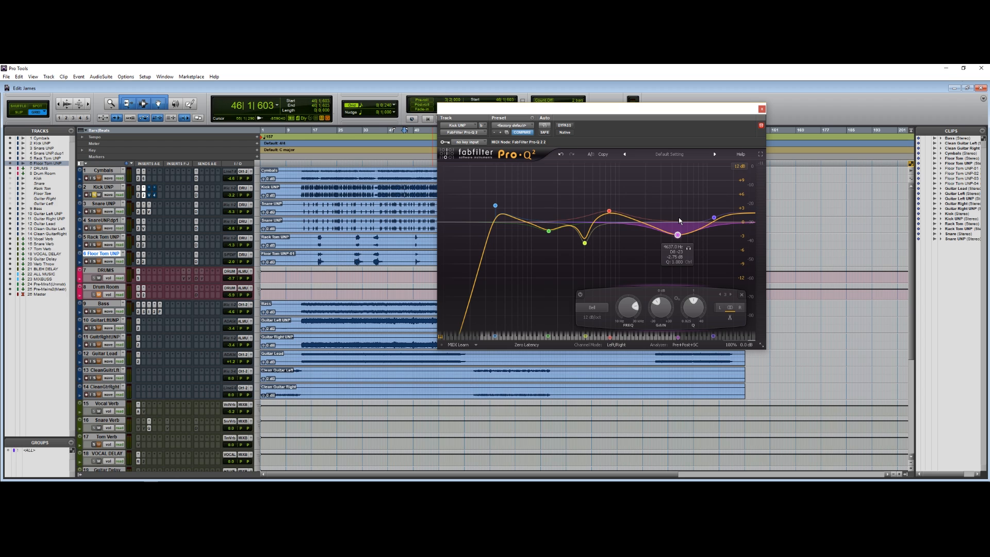
pyautogui.click(714, 217)
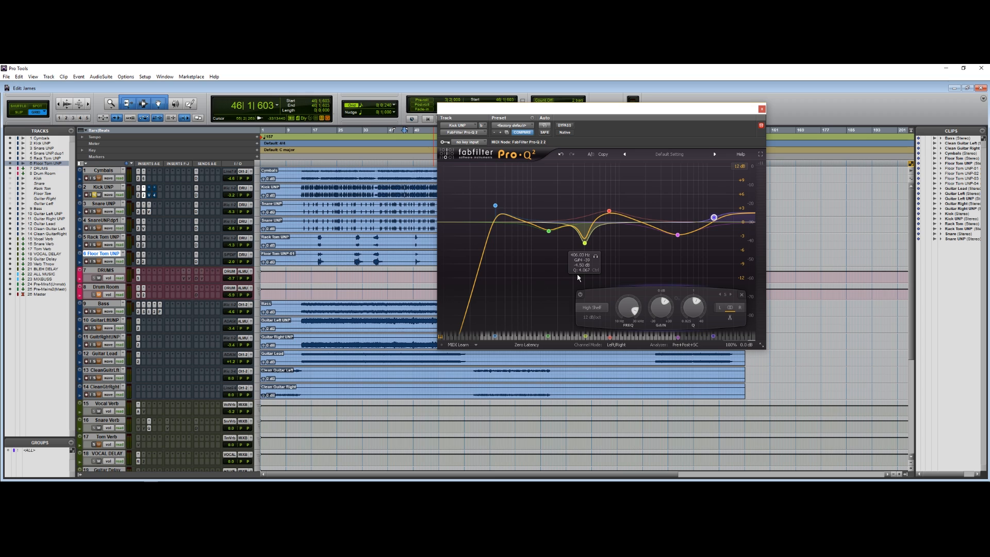
pyautogui.click(762, 109)
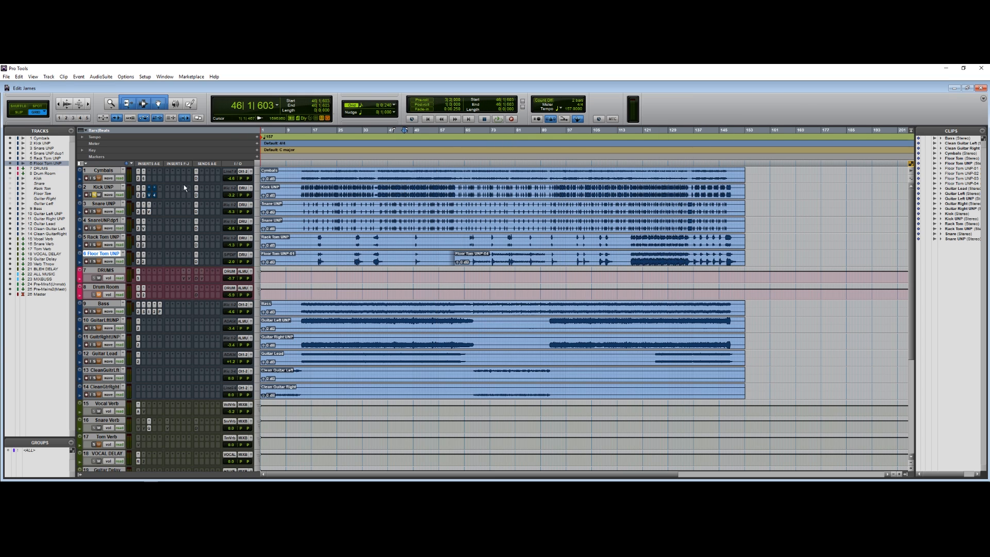
# Open the Kick UNP track's Virtual Mix Rack with FG-Stress, play from about bar 43 and take it out of bypass.
pyautogui.click(148, 194)
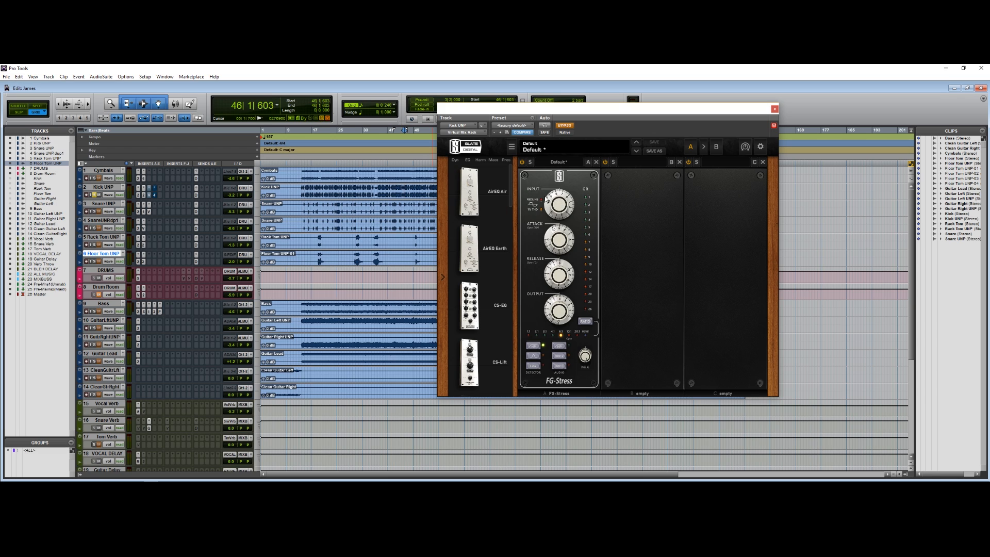
pyautogui.click(396, 194)
pyautogui.press('space')
pyautogui.click(568, 127)
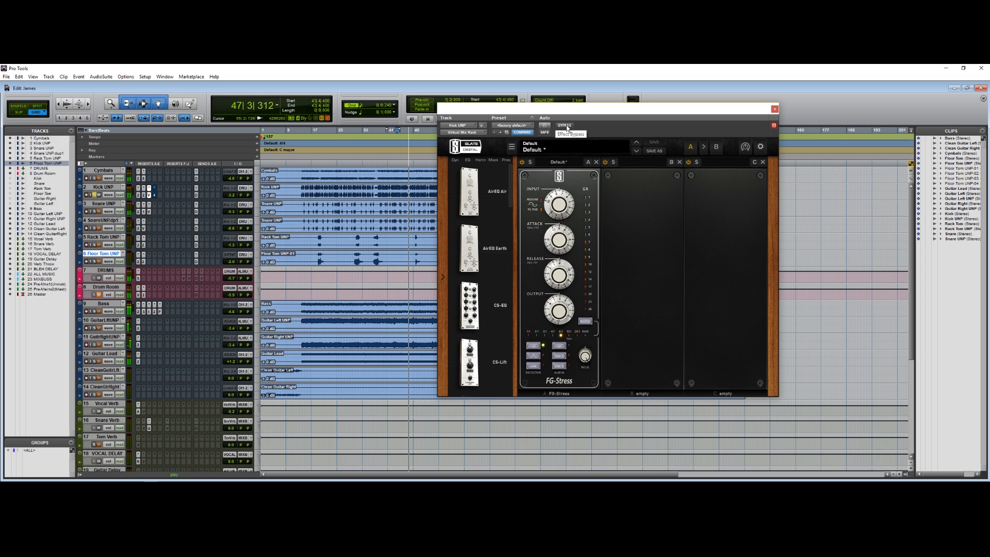
pyautogui.press('space')
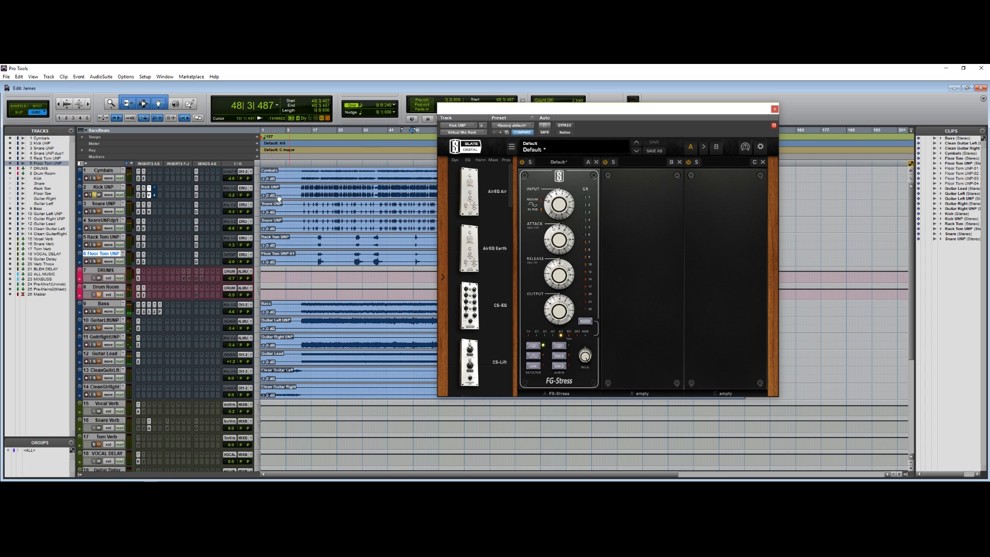
# Review the Kick UNP track's Pro-Q 2 curve and the release and attack settings of its FG-Stress compressor, then close both plug-ins.
pyautogui.click(144, 195)
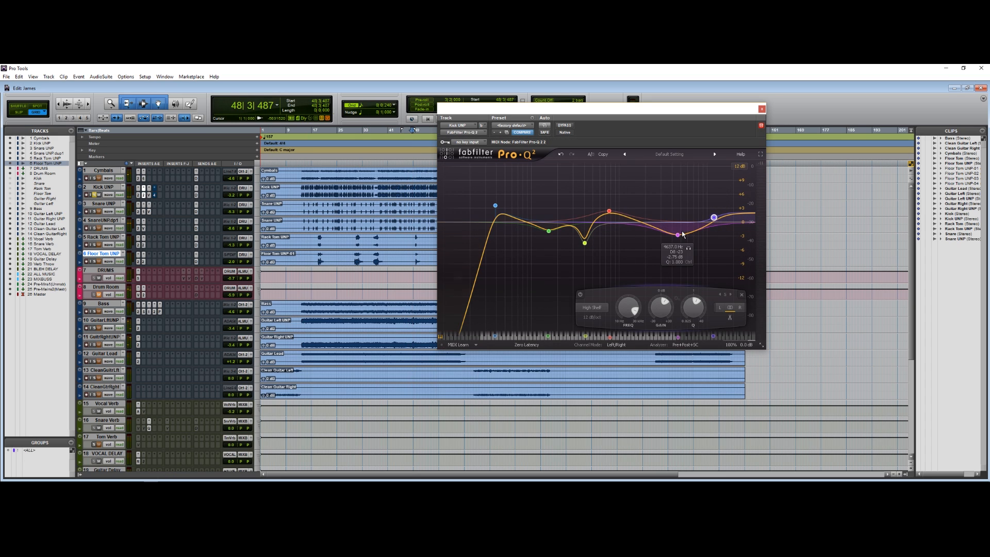
pyautogui.click(763, 109)
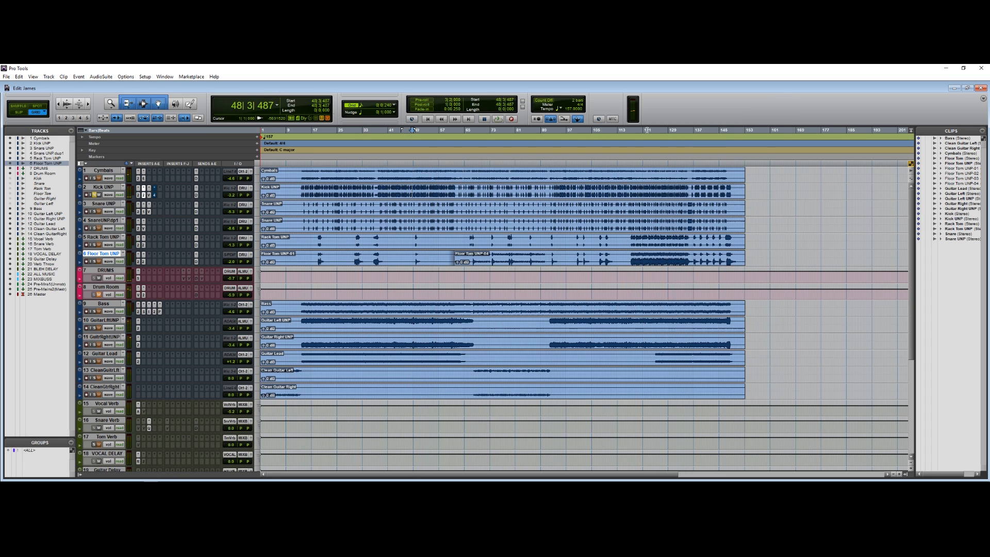
pyautogui.click(148, 197)
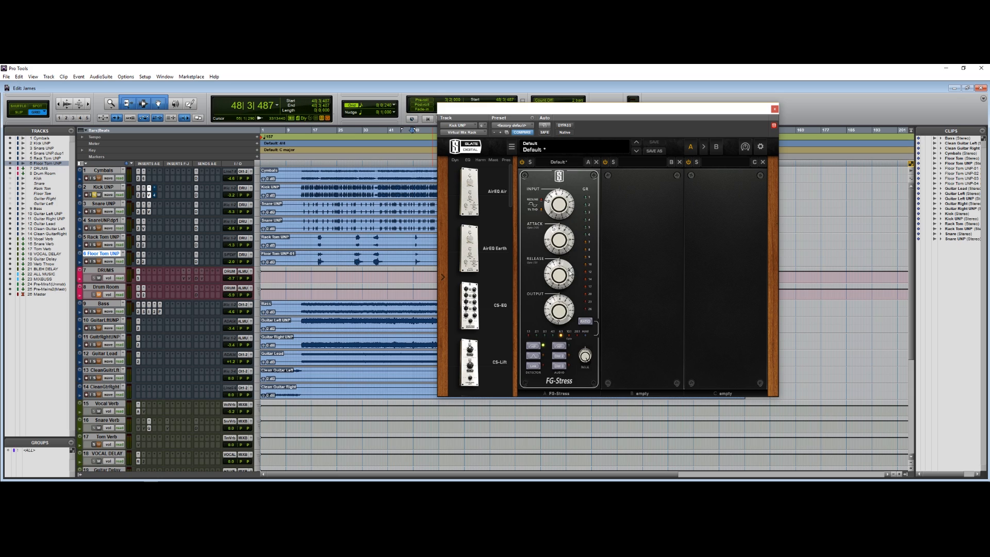
pyautogui.moveTo(568, 270)
pyautogui.moveTo(560, 281); pyautogui.dragTo(559, 280)
pyautogui.moveTo(557, 241); pyautogui.dragTo(559, 246)
pyautogui.click(774, 110)
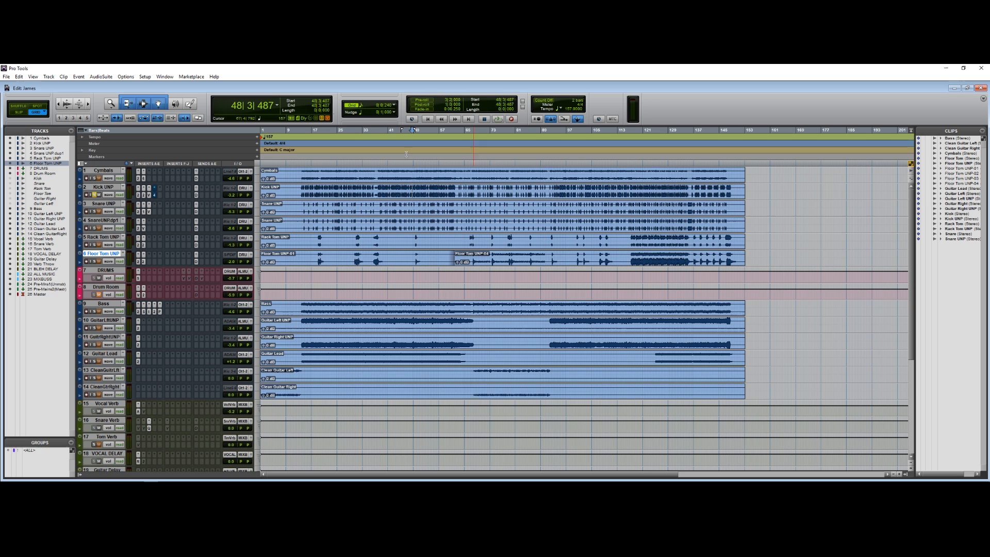
# Open the Kick UNP track's REQ 4, play from about bar 48 while comparing it bypassed and active, and leave it active.
pyautogui.click(153, 195)
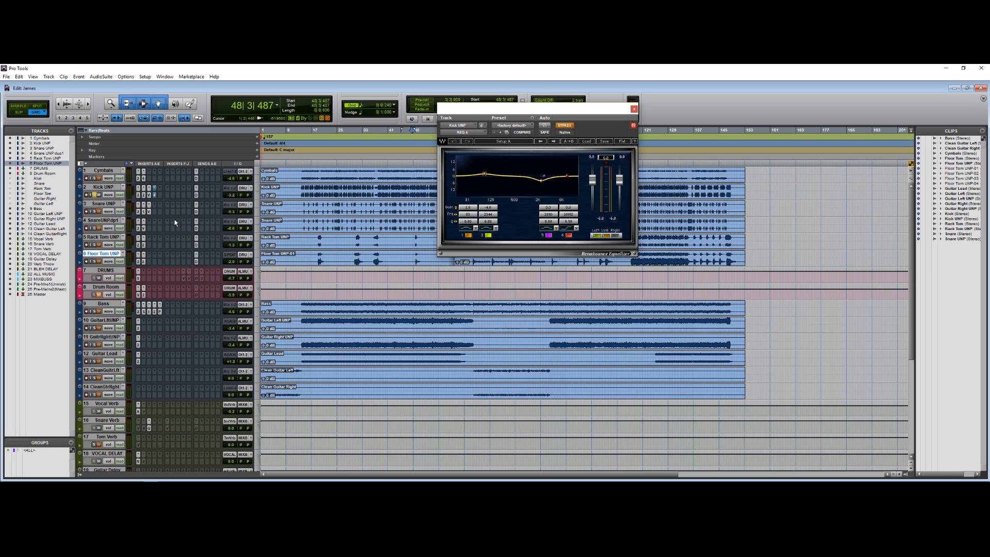
pyautogui.click(143, 195)
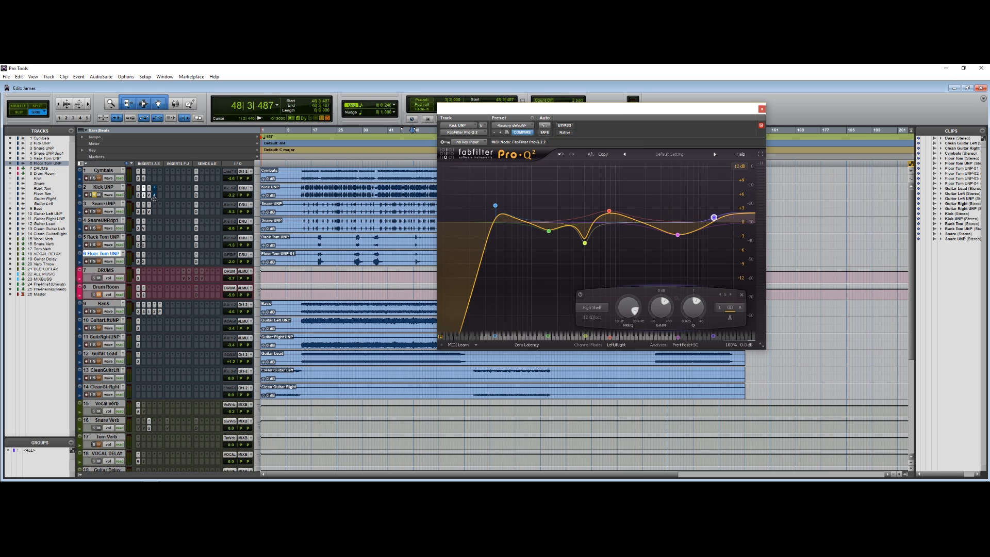
pyautogui.click(153, 194)
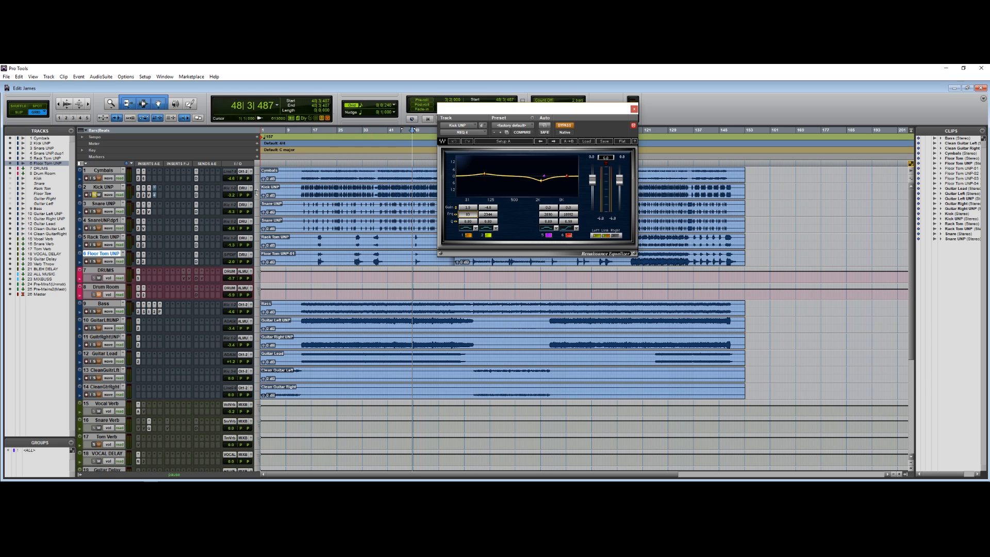
pyautogui.press('space')
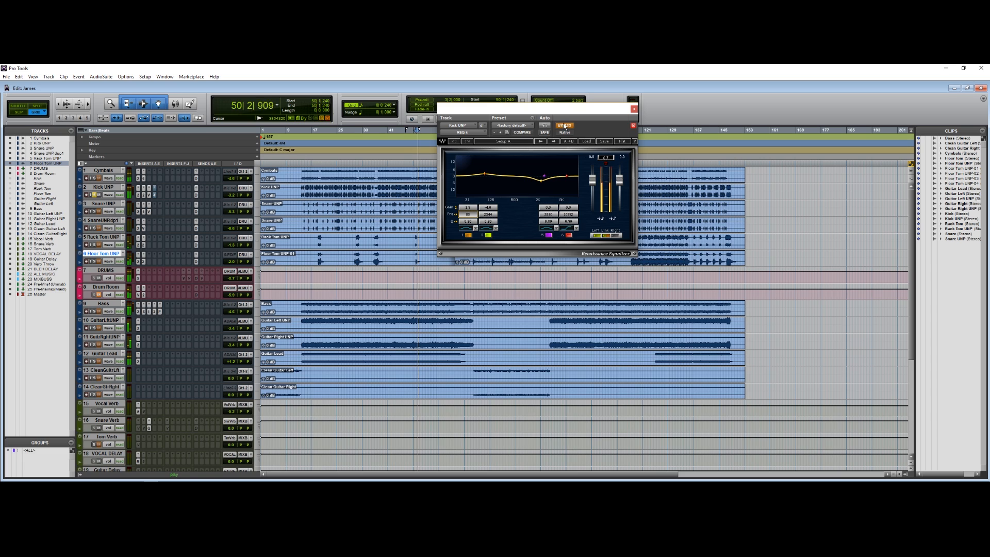
pyautogui.click(564, 127)
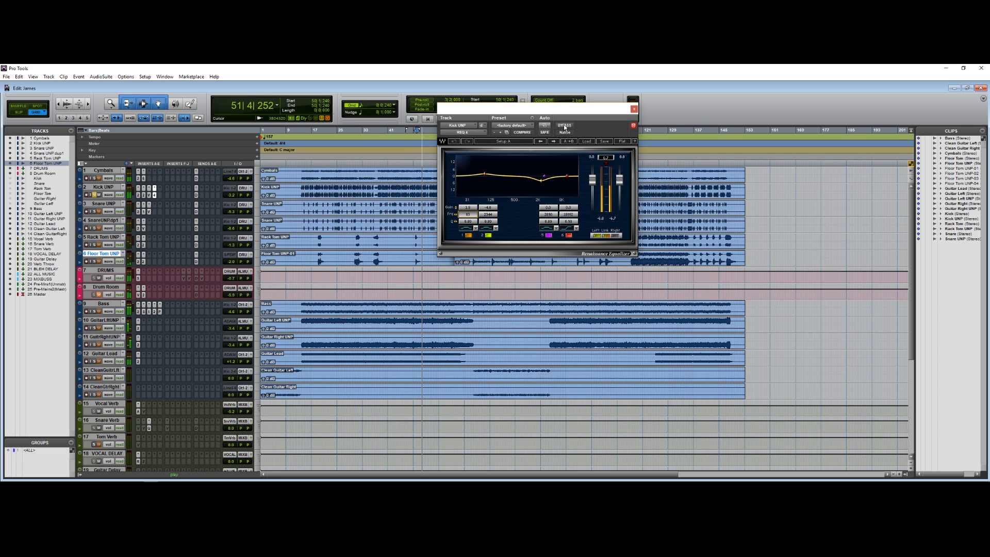
pyautogui.click(564, 126)
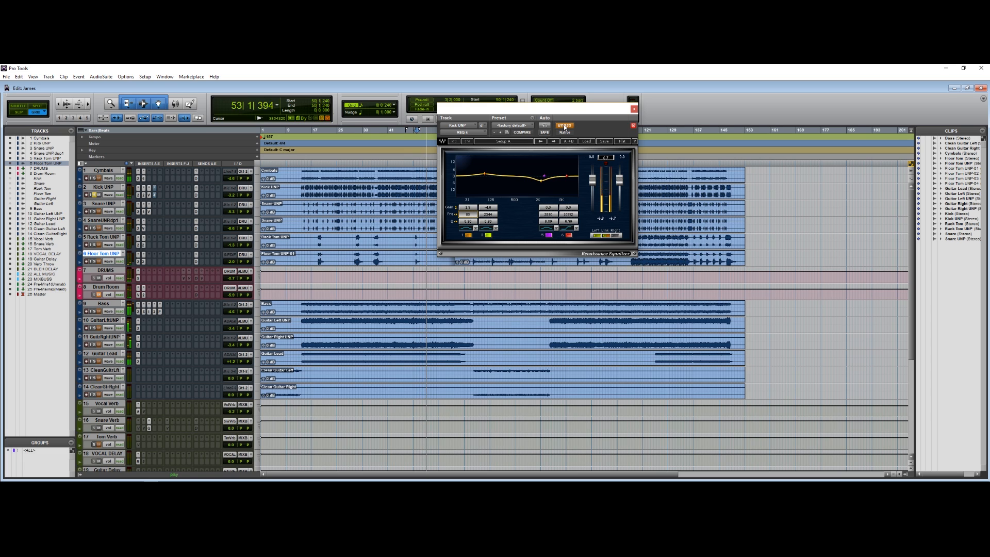
pyautogui.click(563, 126)
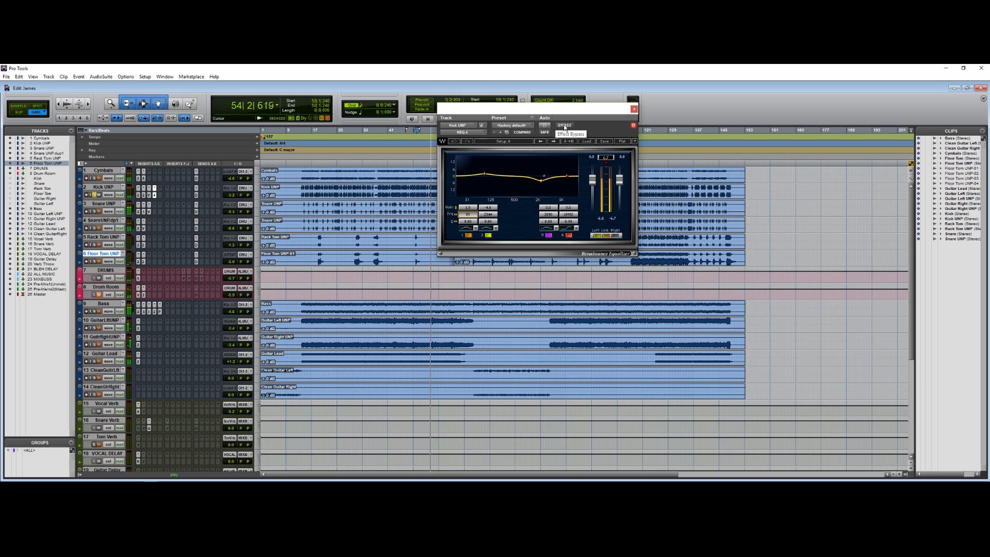
pyautogui.click(634, 109)
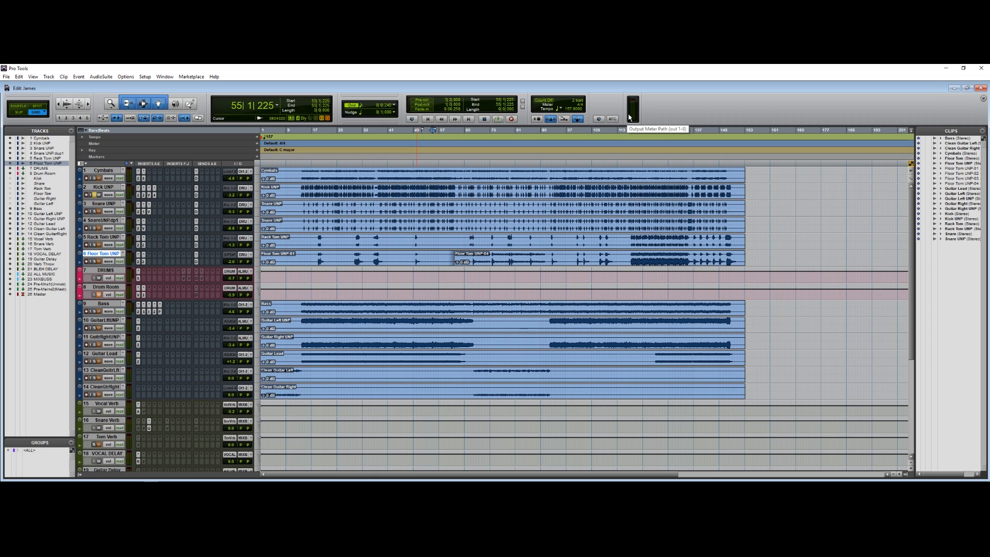
# Solo Snare UNP instead of Kick UNP, open its Trigger 2 and bypass all three of the snare's inserts.
pyautogui.click(95, 212)
pyautogui.click(94, 195)
pyautogui.click(139, 212)
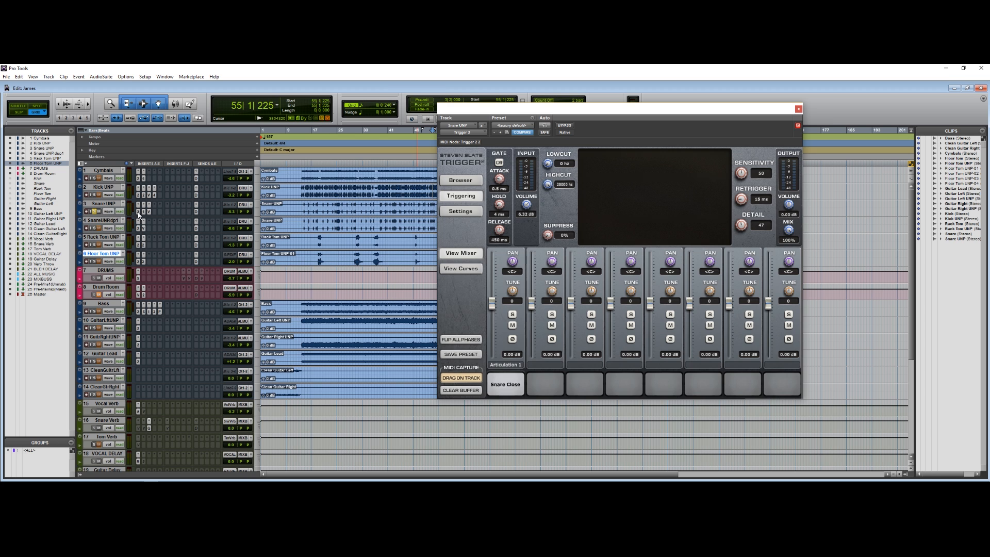
pyautogui.keyDown('ctrl'); pyautogui.click(149, 212); pyautogui.keyUp('ctrl')
pyautogui.keyDown('ctrl'); pyautogui.click(143, 211); pyautogui.keyUp('ctrl')
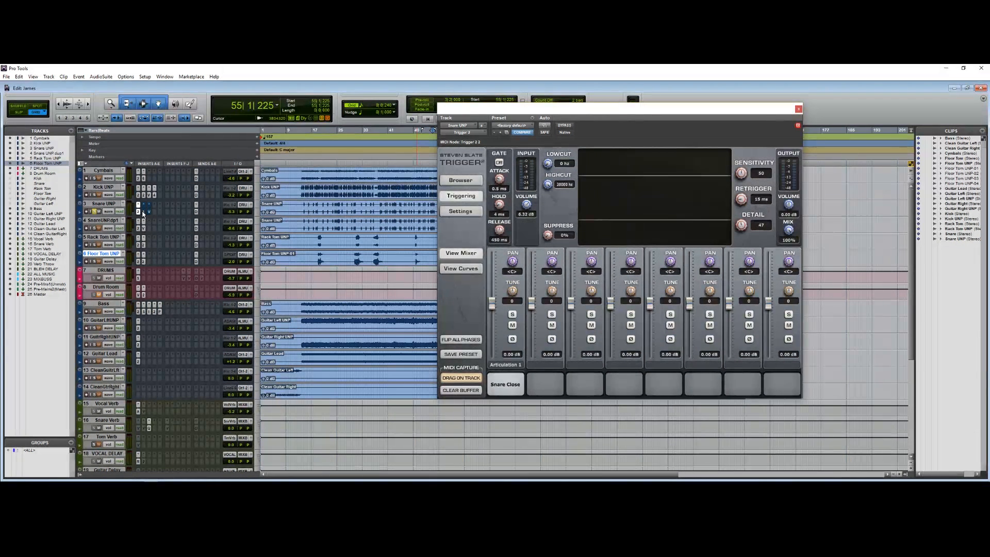
pyautogui.keyDown('ctrl'); pyautogui.click(138, 212); pyautogui.keyUp('ctrl')
# Play the unprocessed snare from bar 24 for a couple of bars.
pyautogui.click(335, 207)
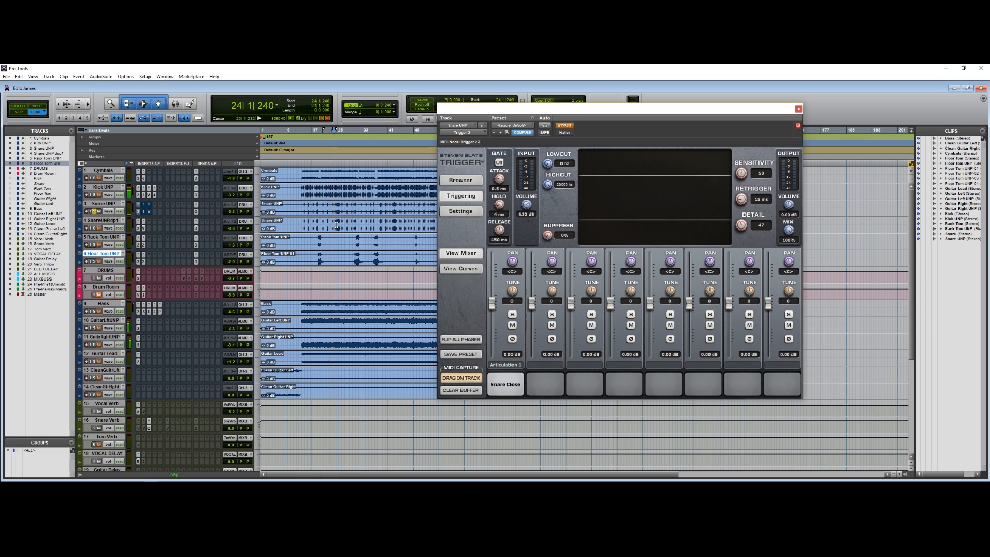
pyautogui.press('space')
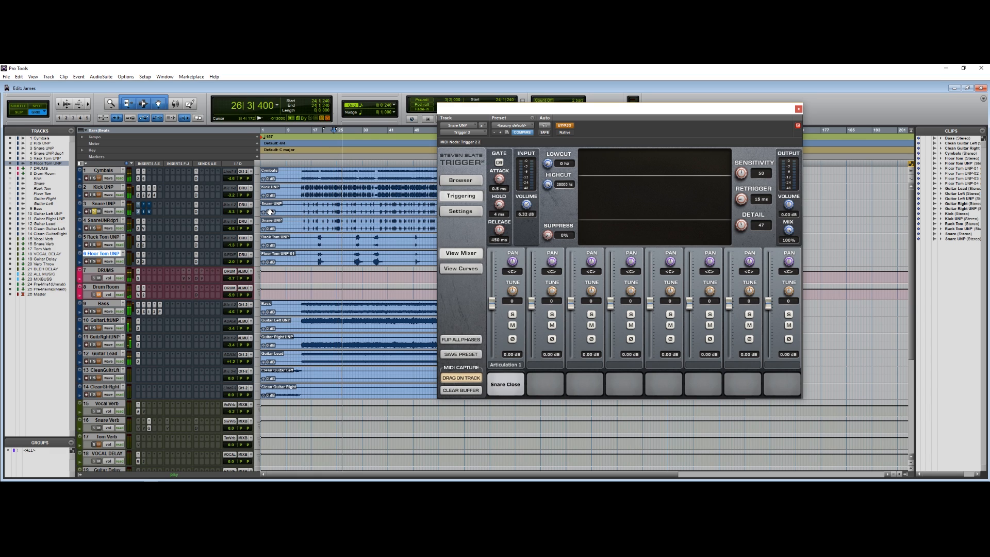
pyautogui.press('space')
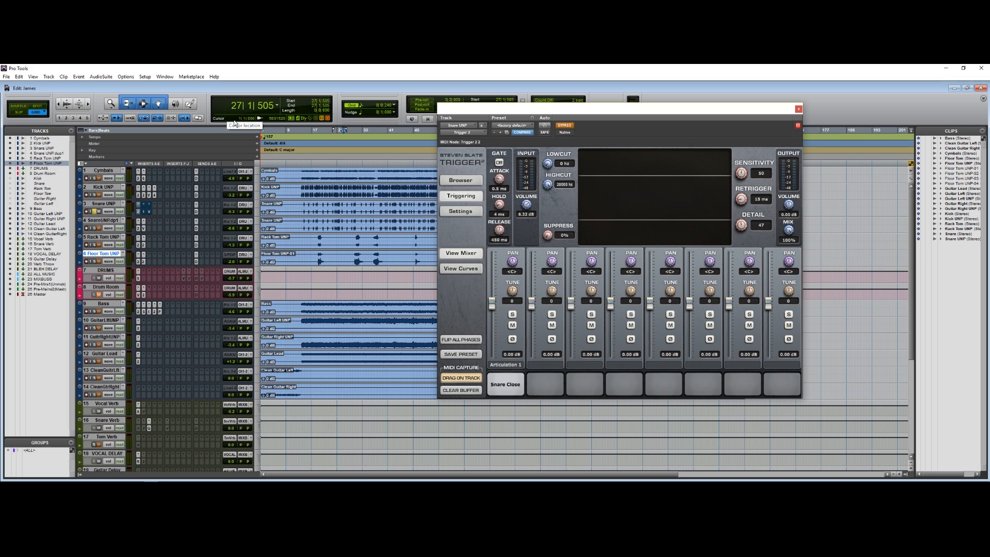
# Take the snare's Trigger 2 out of bypass and play its Snare Close sample from about bar 24.
pyautogui.keyDown('ctrl'); pyautogui.click(139, 211); pyautogui.keyUp('ctrl')
pyautogui.click(502, 389)
pyautogui.click(336, 306)
pyautogui.press('space')
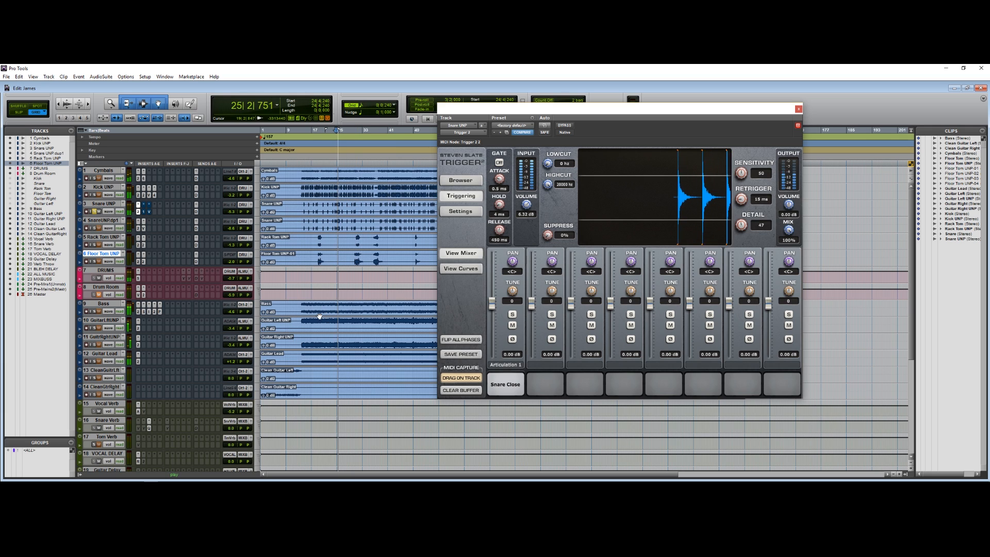
pyautogui.press('space')
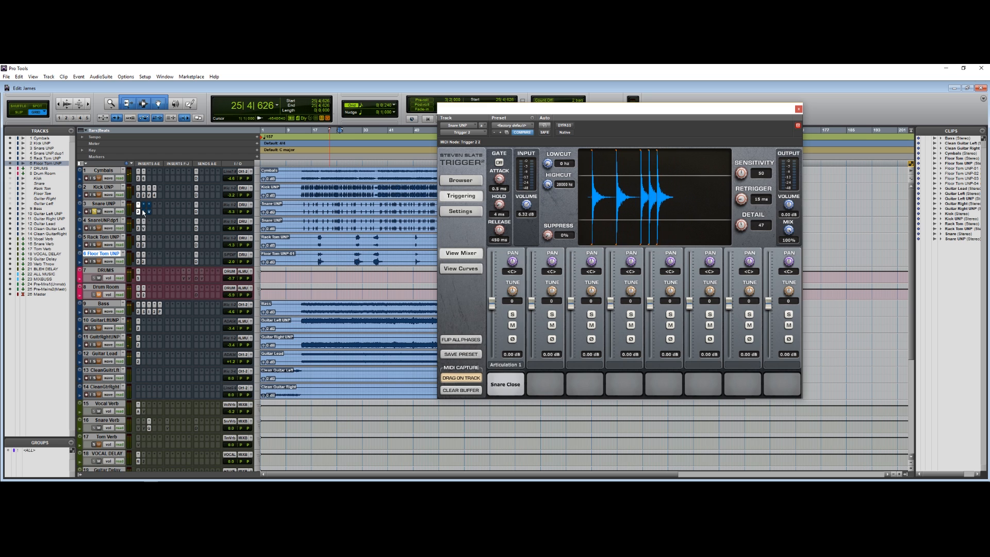
# Open the Snare UNP track's Neve 1073, play from about bar 42 and take it out of bypass during playback.
pyautogui.click(142, 212)
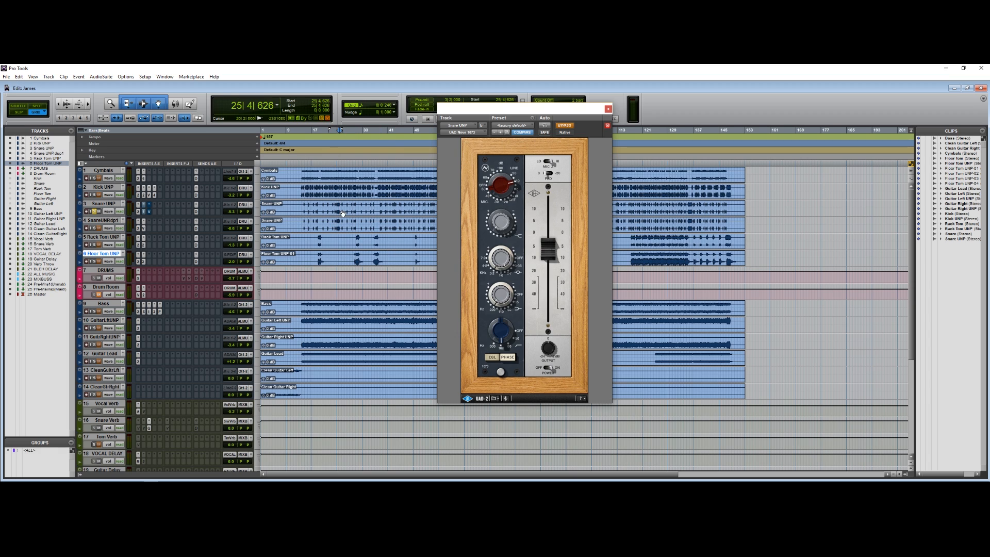
pyautogui.click(391, 205)
pyautogui.press('space')
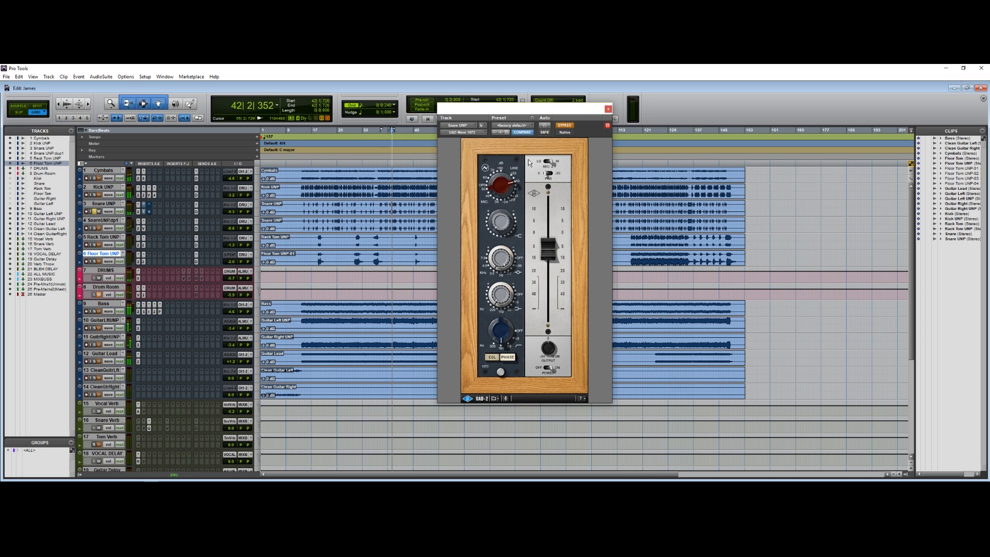
pyautogui.click(558, 127)
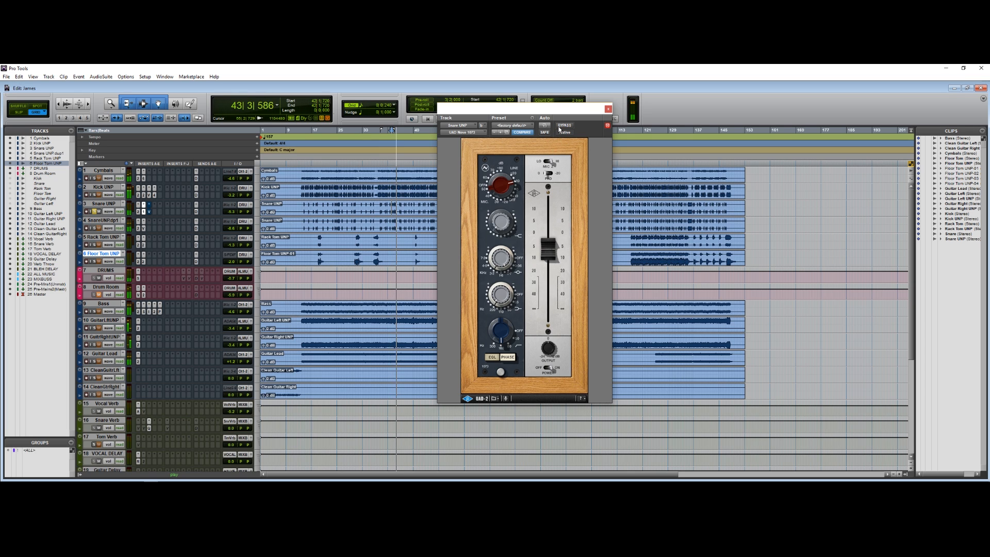
pyautogui.click(394, 207)
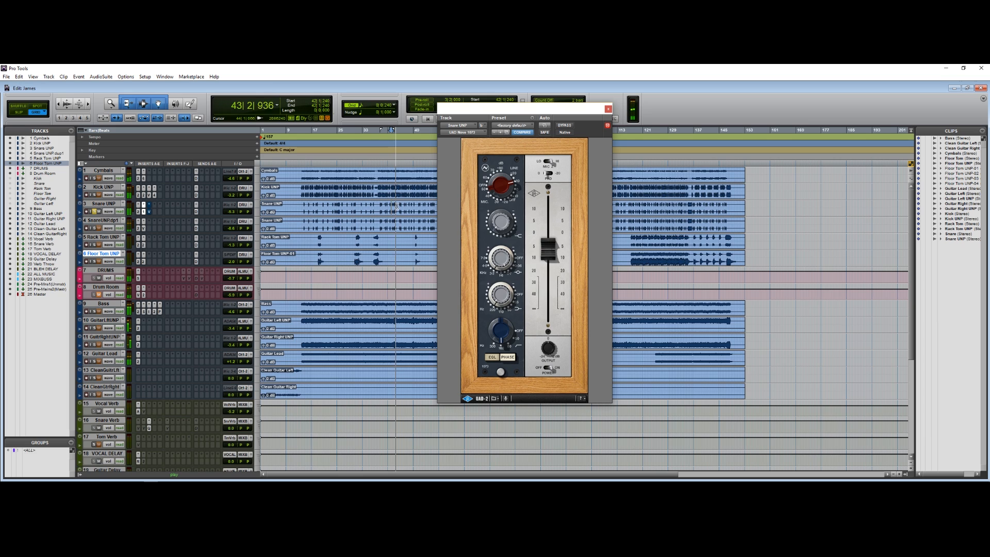
pyautogui.press('space')
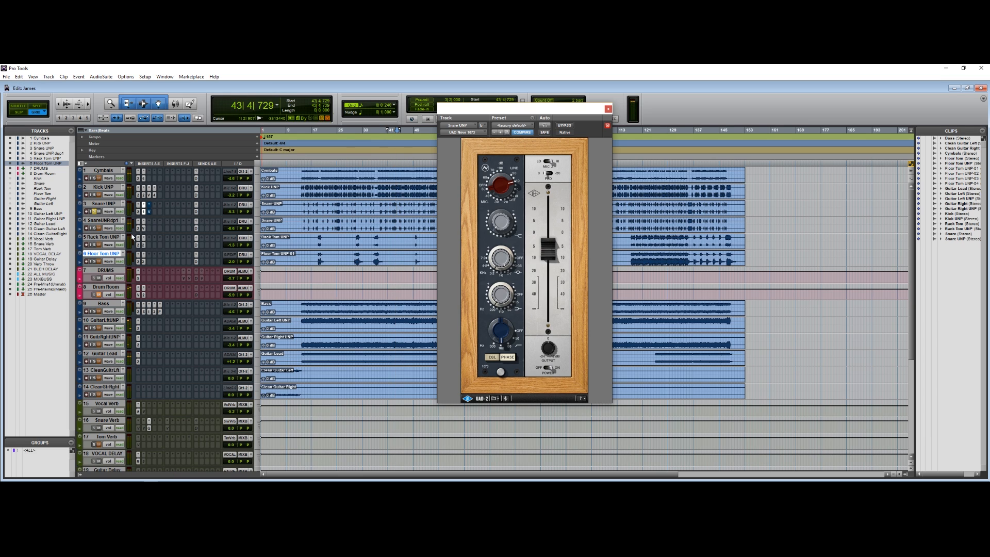
# Open the Snare UNP track's Virtual Mix Rack with FG-Stress, play from about bar 42, take it out of bypass and close it.
pyautogui.click(149, 212)
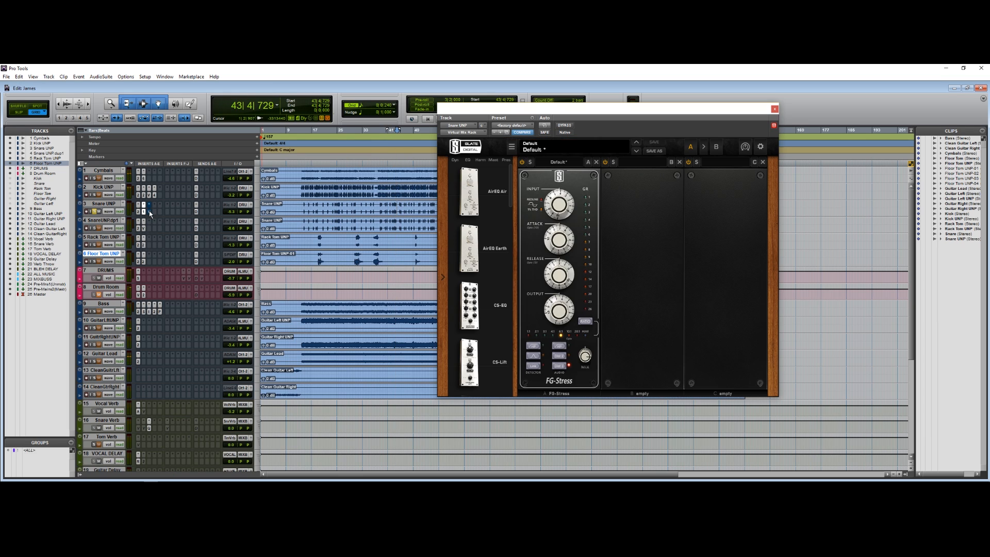
pyautogui.click(396, 221)
pyautogui.press('space')
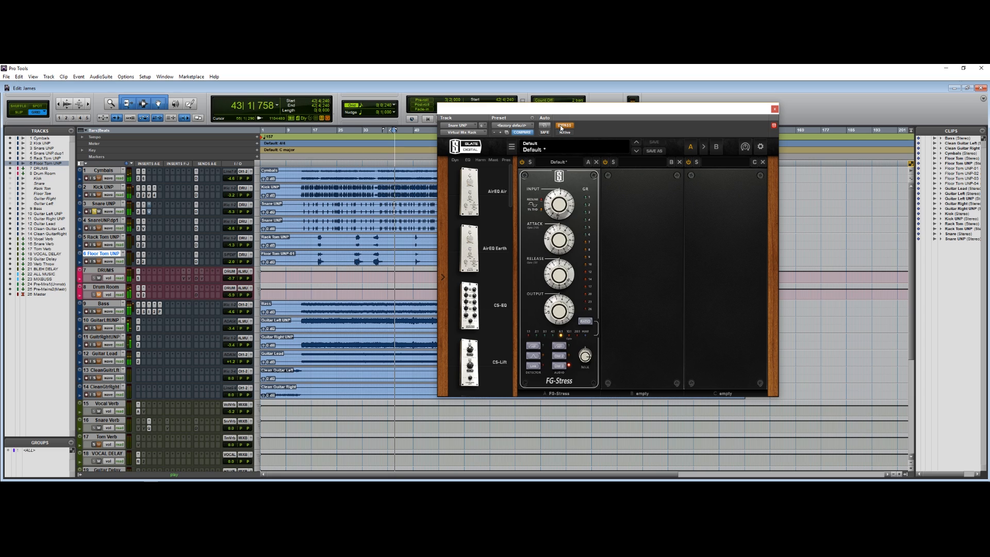
pyautogui.click(564, 125)
pyautogui.click(394, 206)
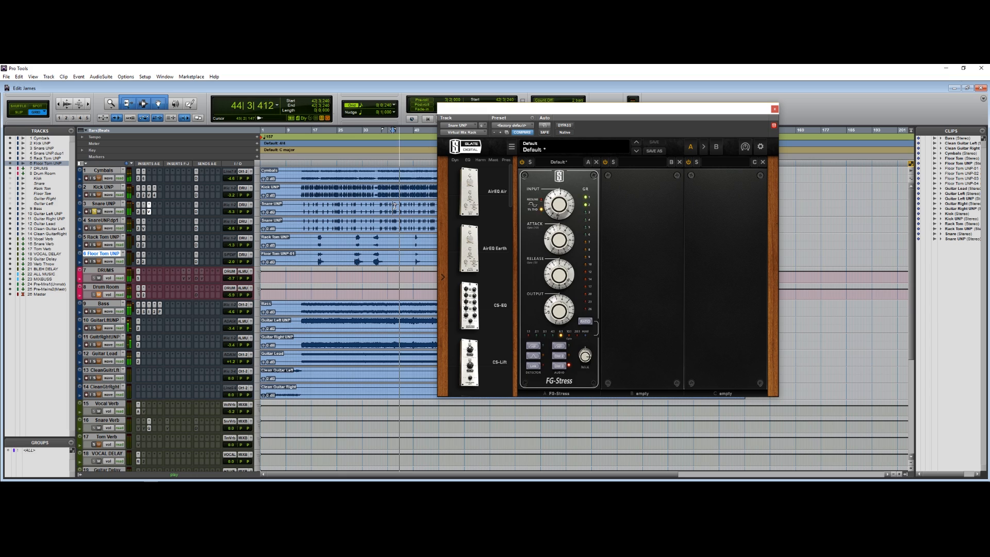
pyautogui.press('space')
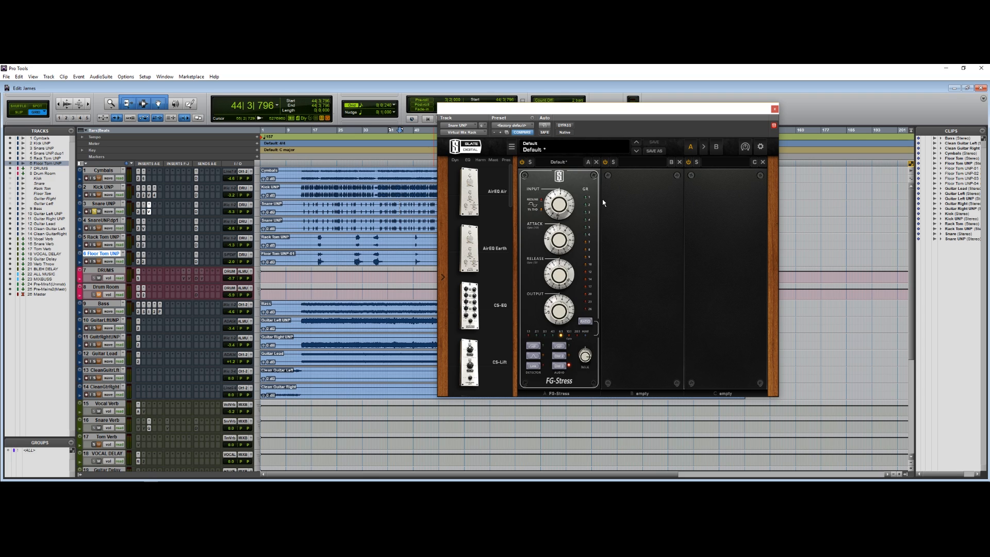
pyautogui.click(773, 109)
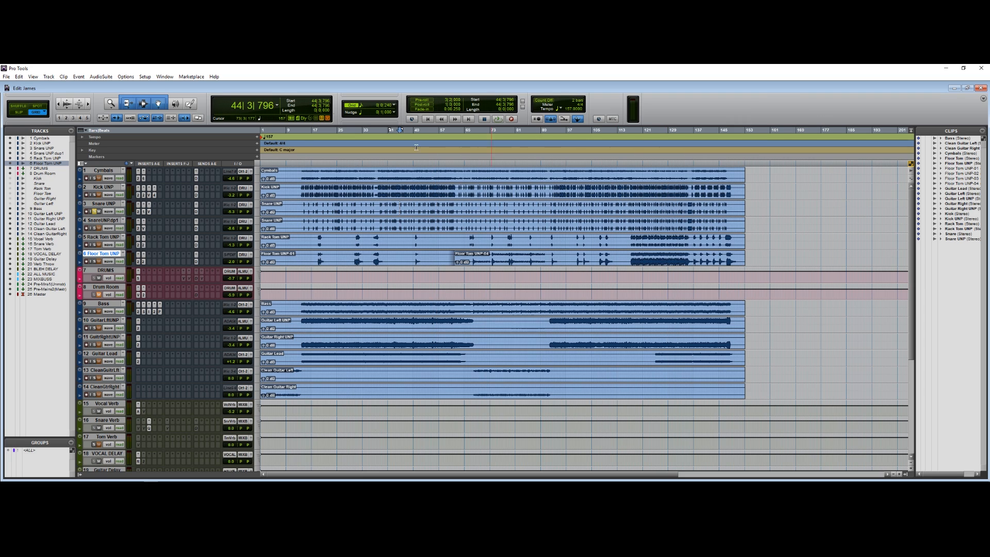
# Solo the duplicate snare track and play it from about bar 24 with its inserts bypassed.
pyautogui.click(94, 228)
pyautogui.click(337, 251)
pyautogui.press('space')
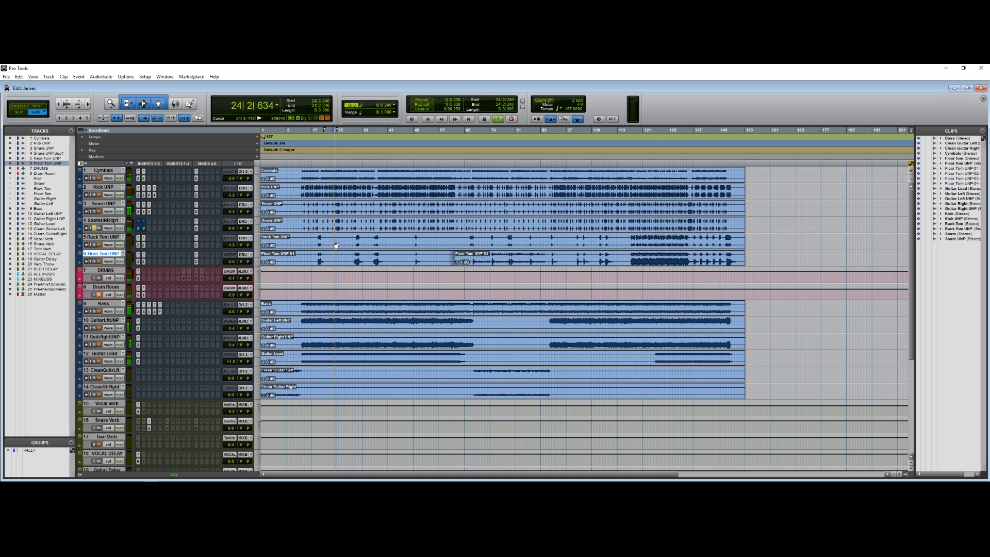
pyautogui.press('space')
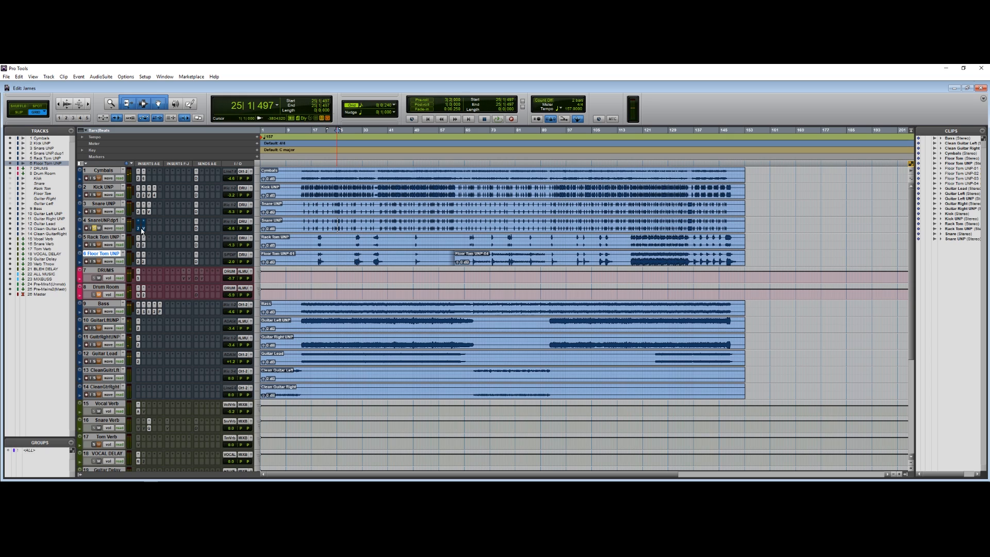
# Re-enable the duplicate snare's Trigger 2 with Snare Stereo Room and its Huge Snare Room rack, and play from about bar 25.
pyautogui.click(138, 228)
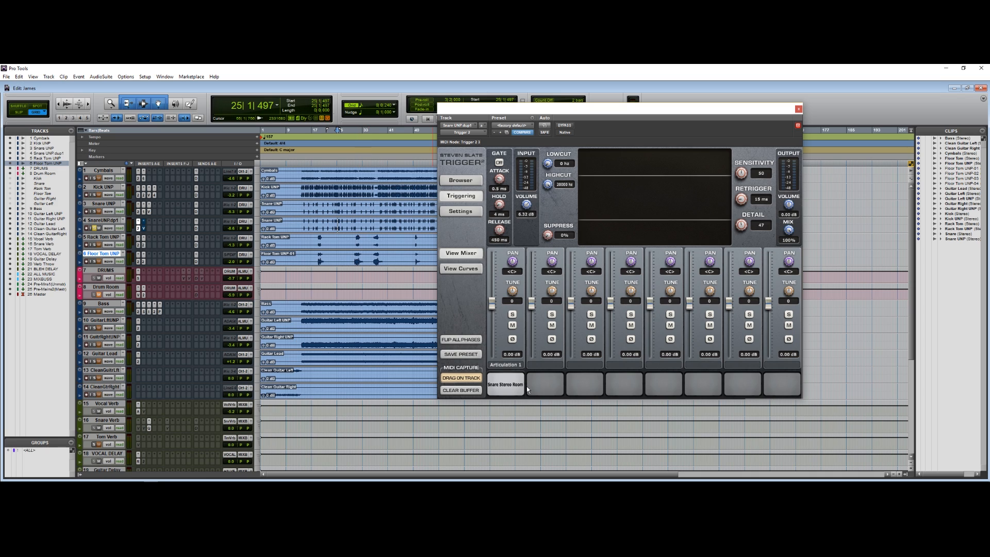
pyautogui.click(144, 228)
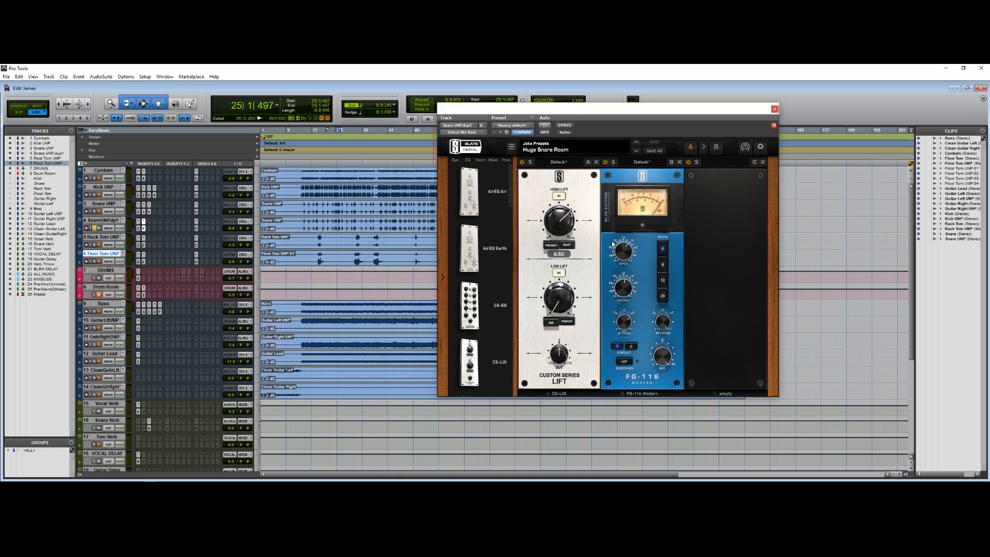
pyautogui.press('space')
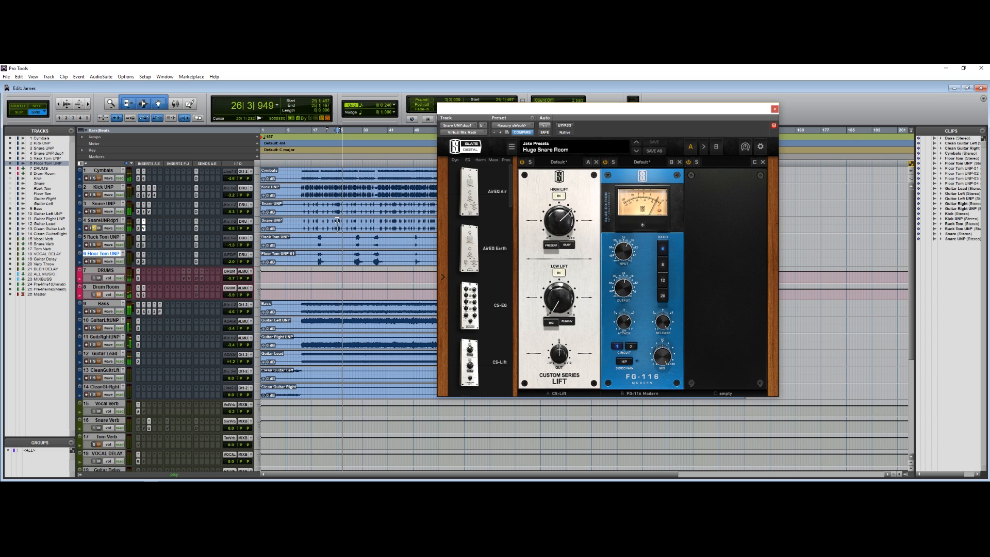
pyautogui.press('space')
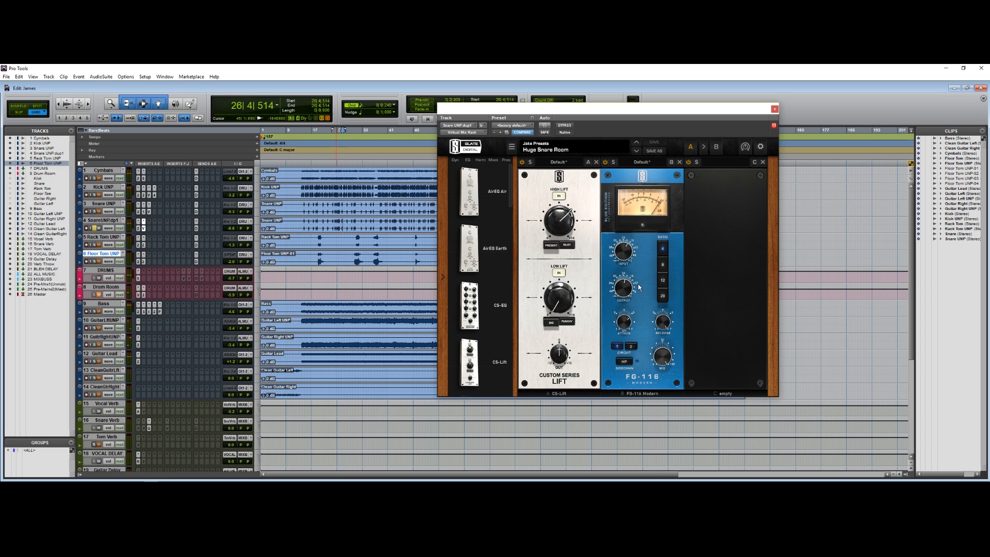
# Close the duplicate snare's rack, move the solo from that track to Rack Tom UNP, and open the rack tom's Pro-Q 2.
pyautogui.click(774, 108)
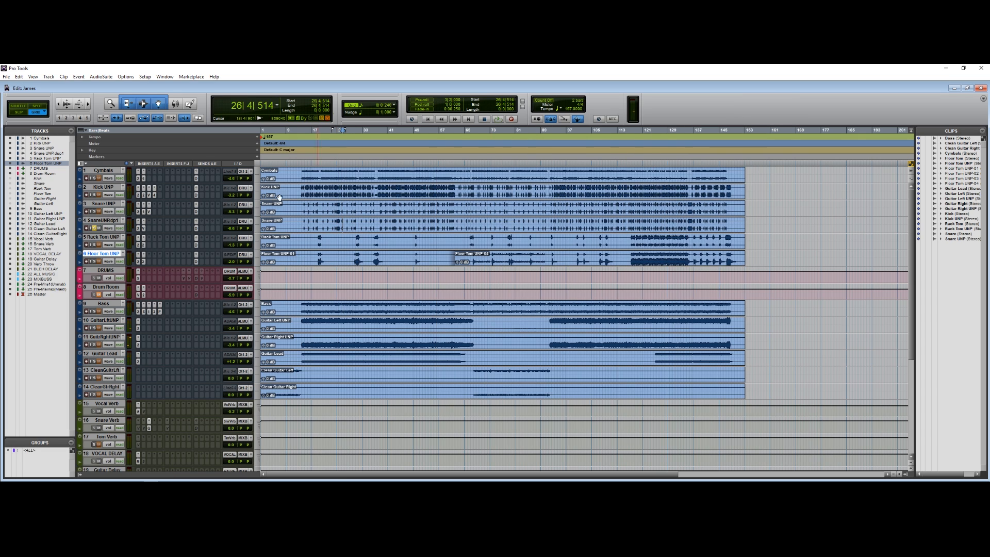
pyautogui.click(94, 228)
pyautogui.click(95, 244)
pyautogui.click(143, 246)
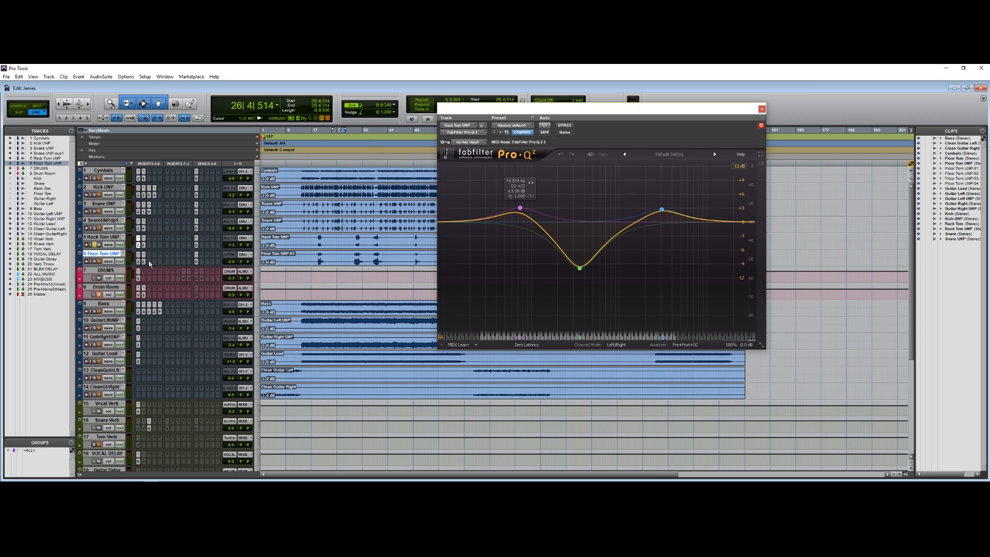
pyautogui.click(138, 261)
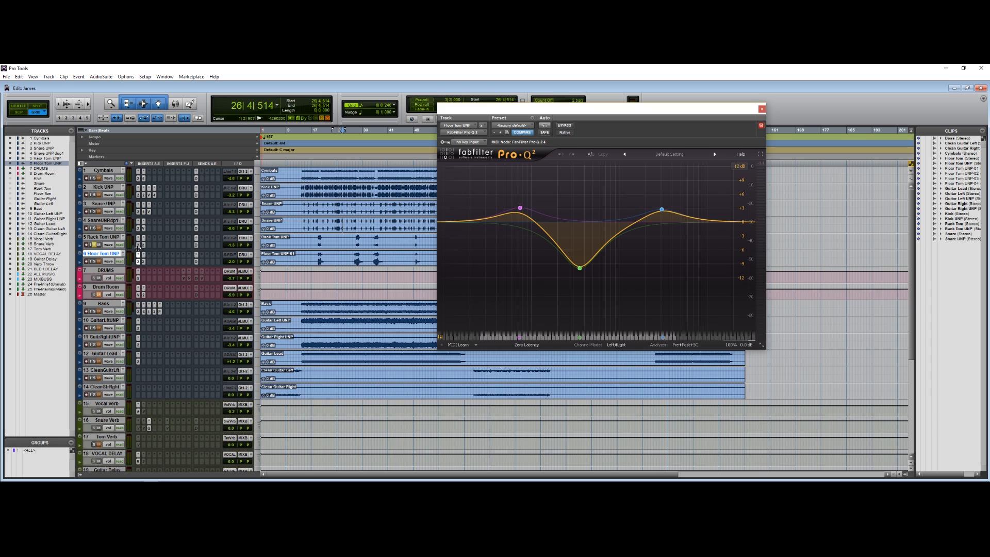
pyautogui.click(137, 245)
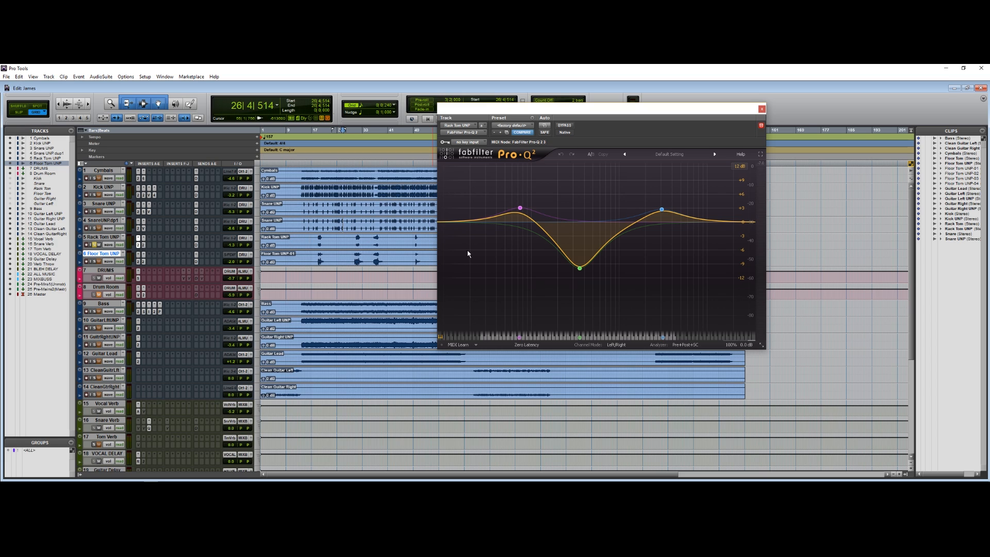
# Place the playback position at about bar 30 and inspect the low, mid and high bands of the rack tom's Pro-Q 2.
pyautogui.click(358, 238)
pyautogui.moveTo(513, 214)
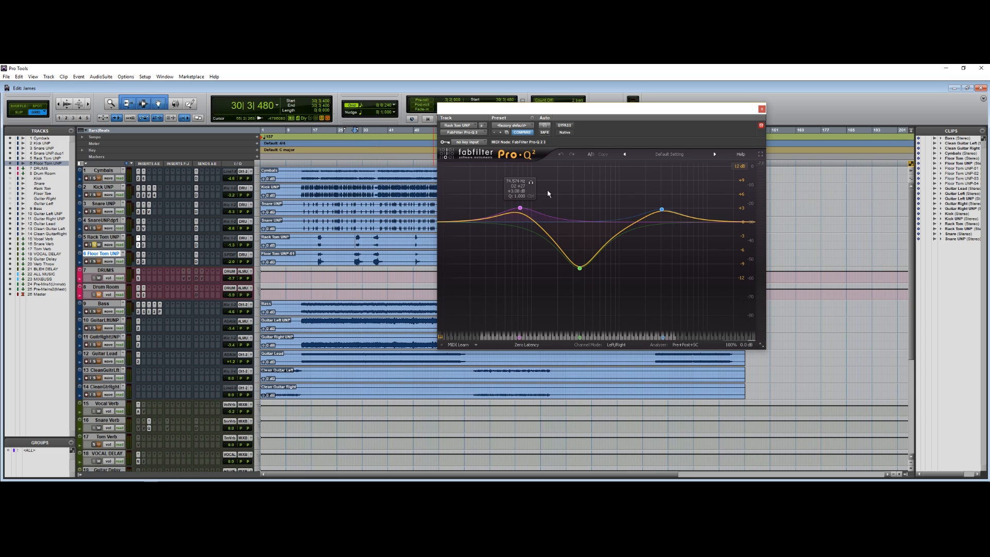
pyautogui.click(521, 209)
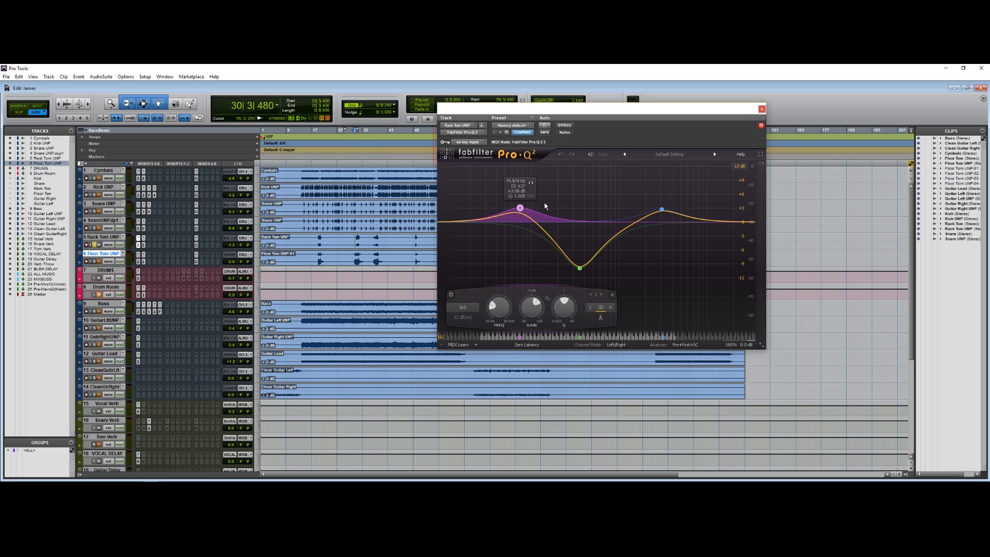
pyautogui.click(580, 267)
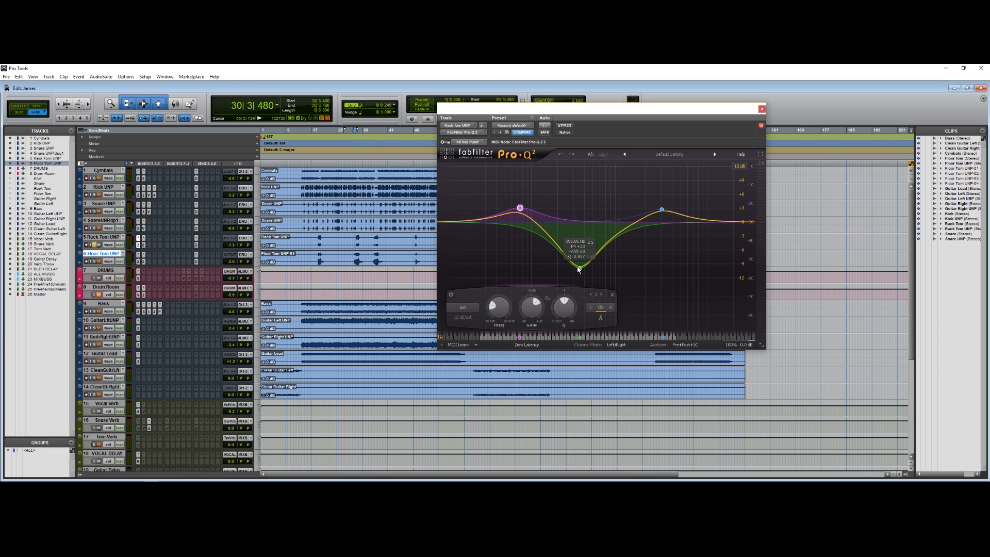
pyautogui.click(662, 209)
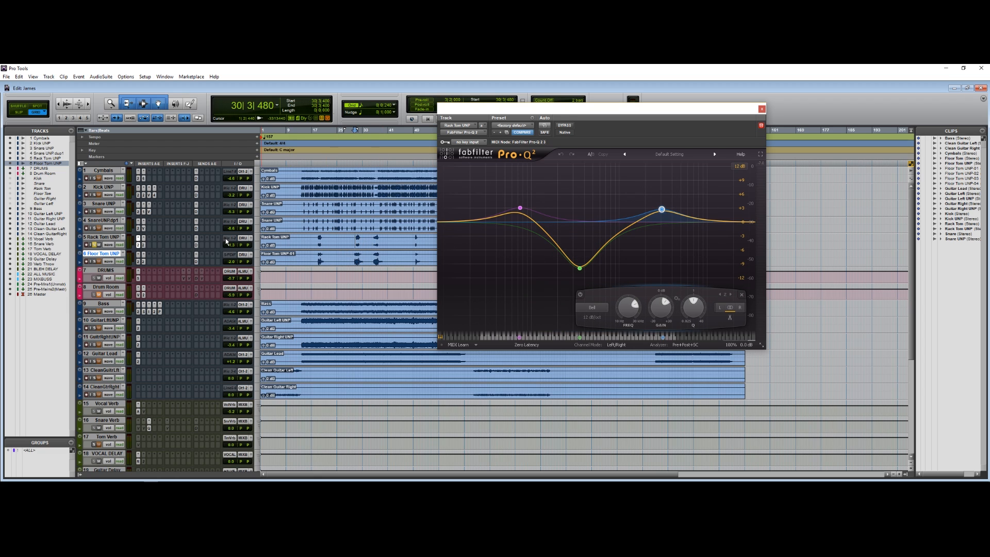
# Play the rack tom around bar 31 with its Pro-Q 2 active and bypassed, ending with the equalizer re-enabled.
pyautogui.press('space')
pyautogui.press('space')
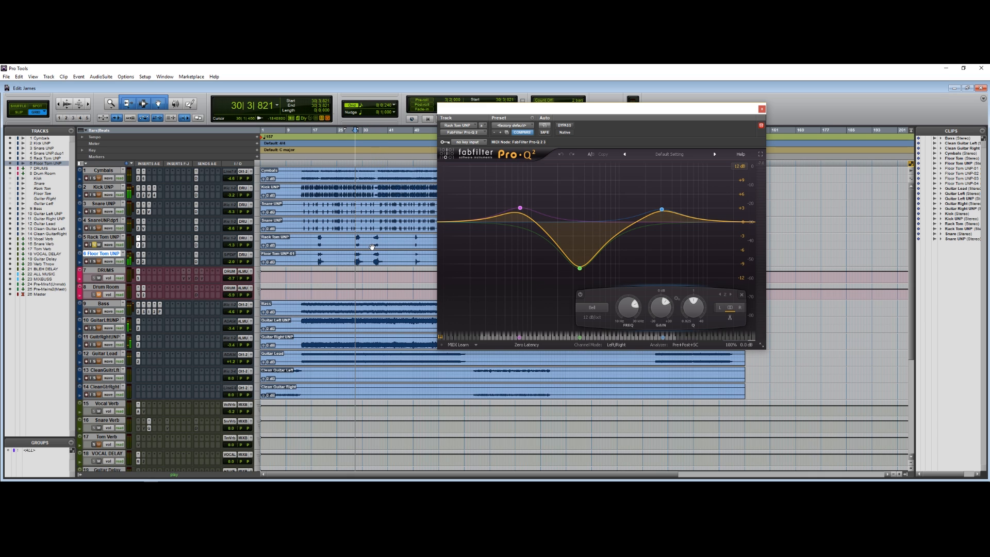
pyautogui.press('space')
pyautogui.click(567, 126)
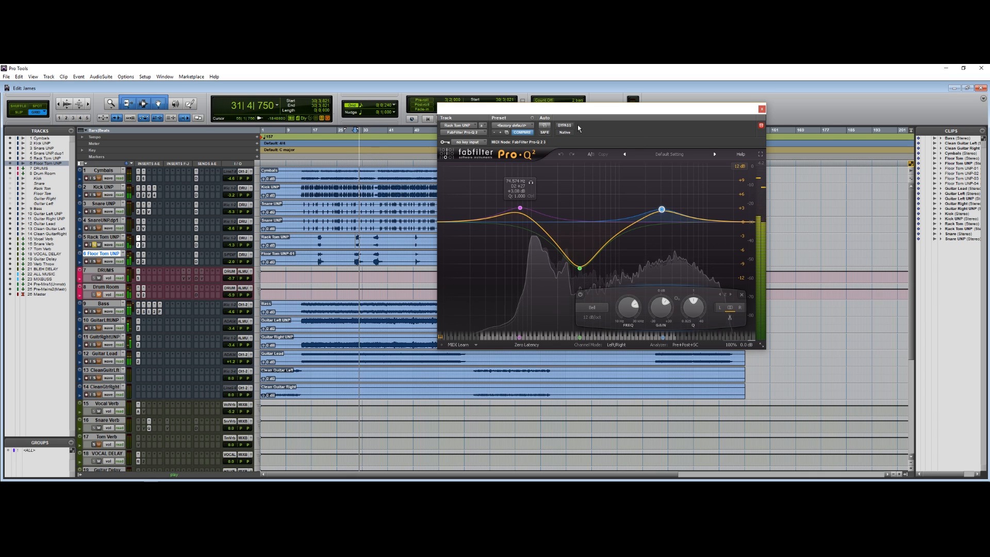
pyautogui.press('space')
pyautogui.click(357, 237)
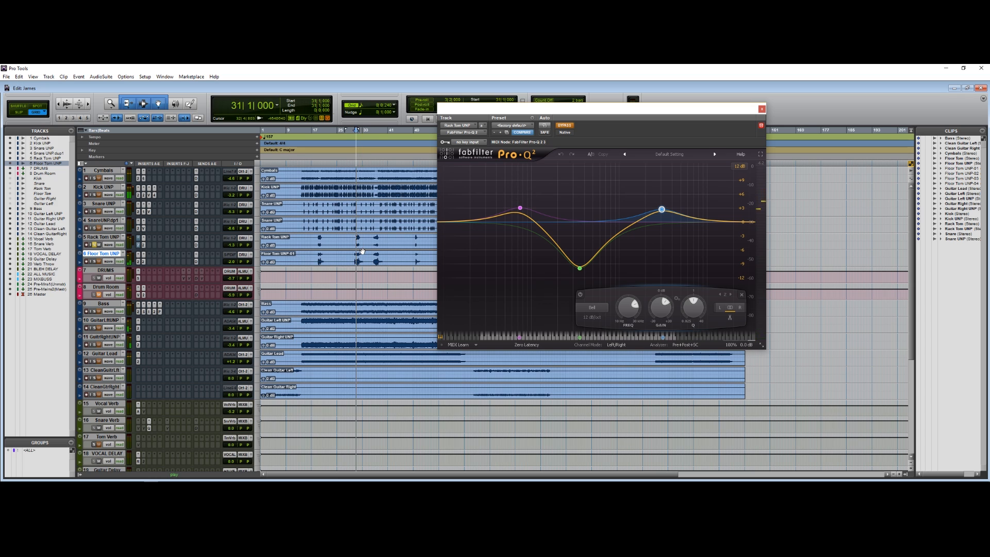
pyautogui.press('space')
pyautogui.press('space')
pyautogui.click(565, 126)
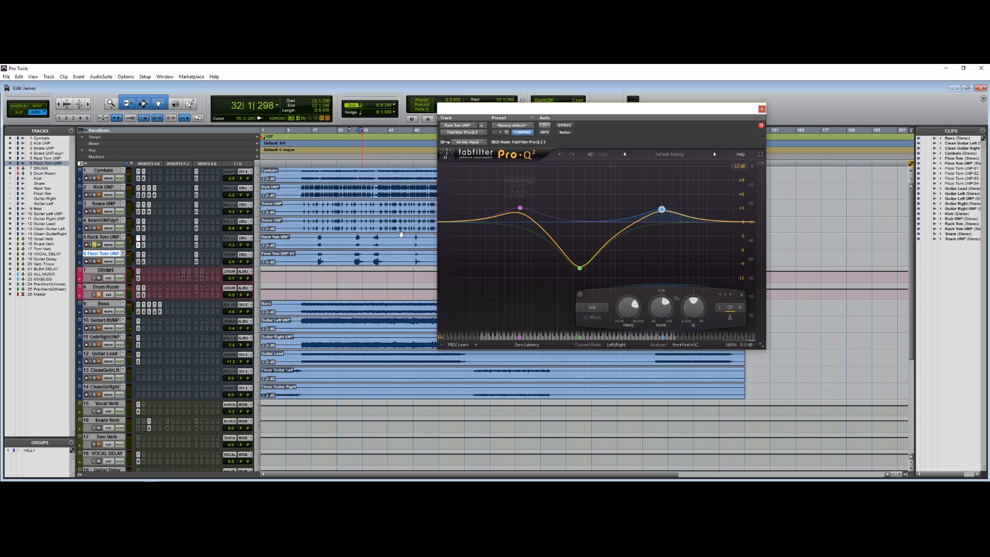
# Open the rack tom's Pro-C 2, check its ratio, attack and release, and play from about bar 31.
pyautogui.click(143, 238)
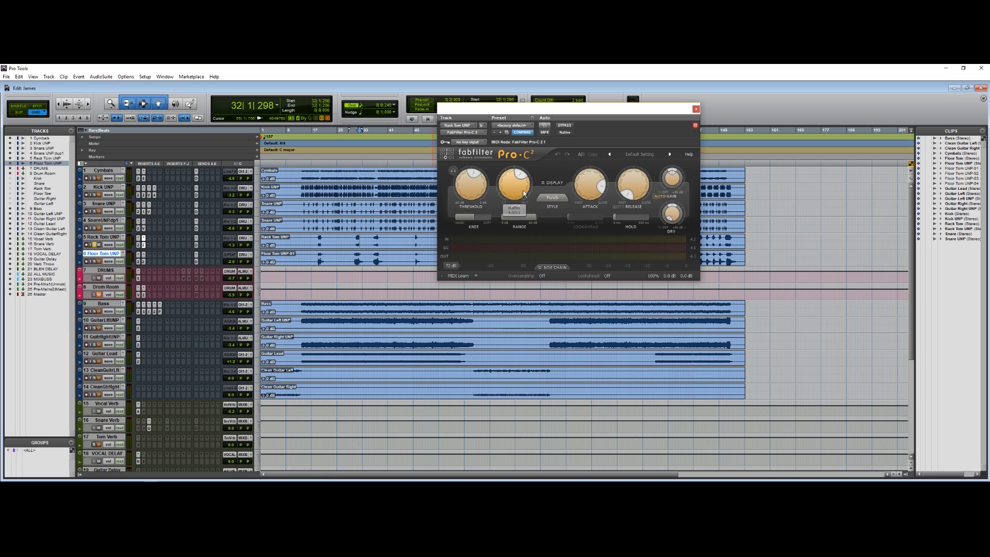
pyautogui.moveTo(598, 191)
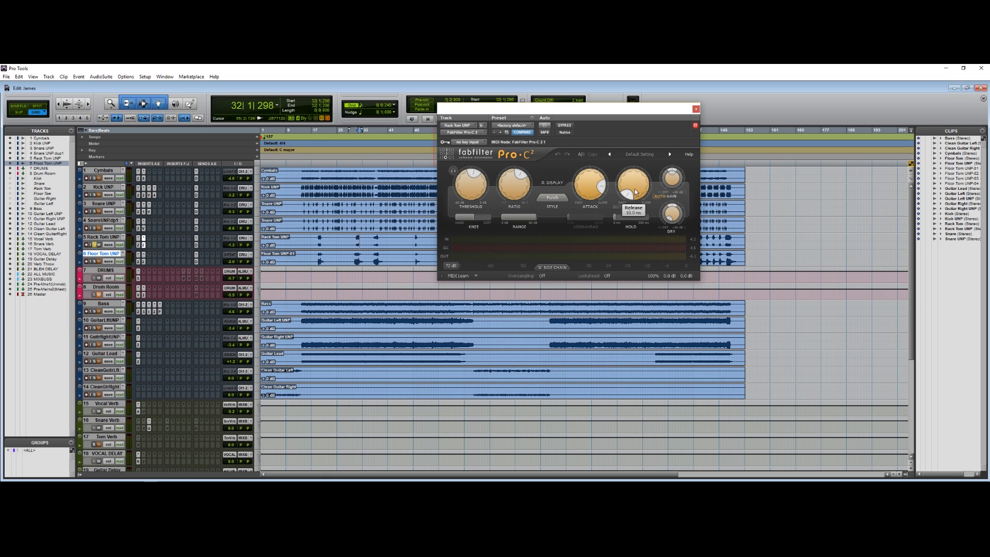
pyautogui.click(357, 239)
pyautogui.press('space')
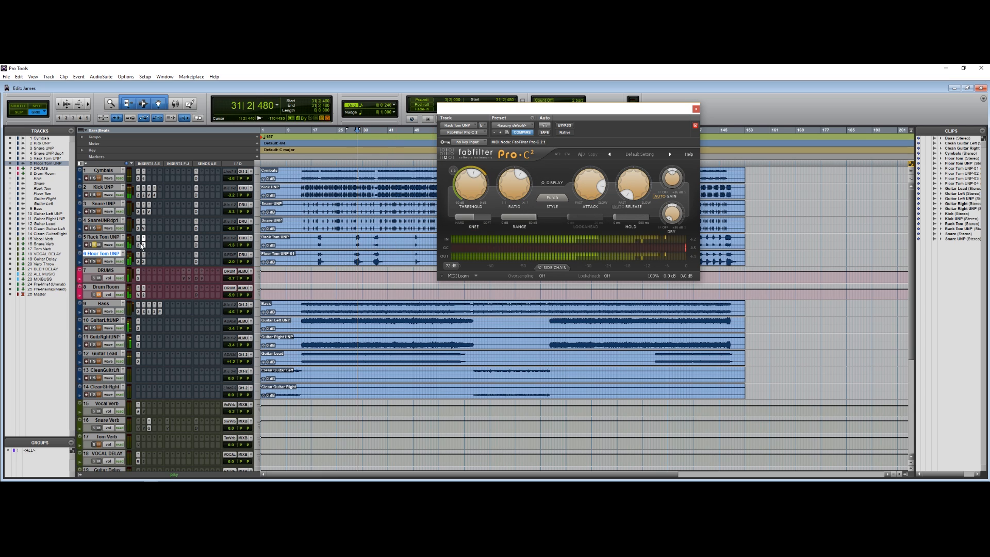
pyautogui.press('space')
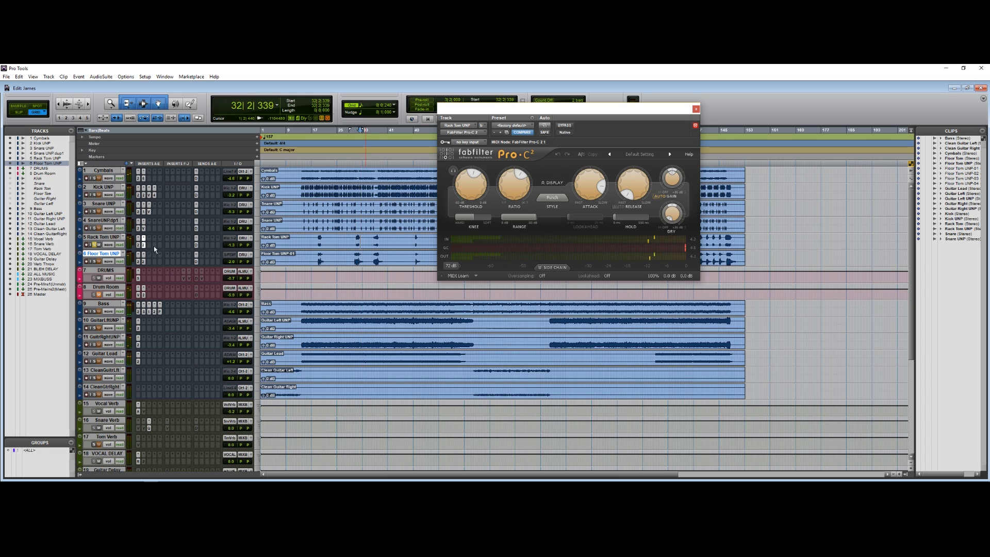
# Play Rack Tom UNP and Floor Tom UNP soloed together from about bar 30, and close the Pro-C 2.
pyautogui.click(362, 251)
pyautogui.click(355, 256)
pyautogui.press('space')
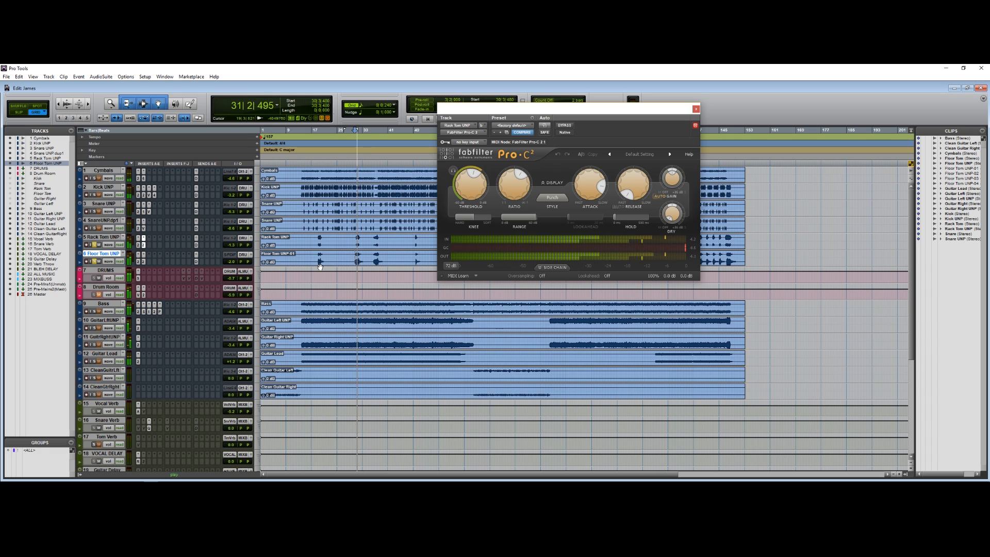
pyautogui.press('space')
pyautogui.click(696, 109)
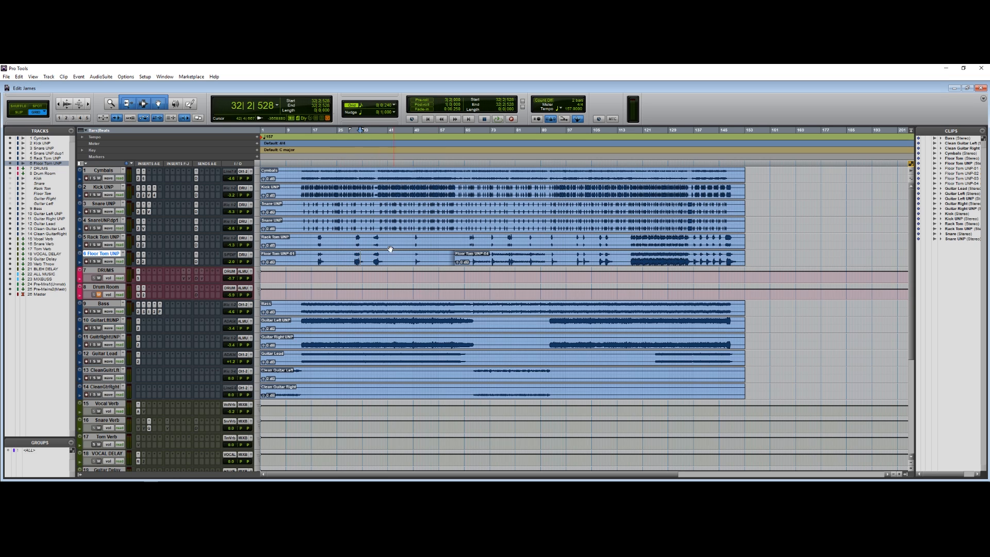
# Unmute Drum Room, mute DRUMS, and play the isolated room signal from about bar 24.
pyautogui.moveTo(355, 255); pyautogui.dragTo(357, 255)
pyautogui.click(99, 295)
pyautogui.click(99, 278)
pyautogui.click(348, 219)
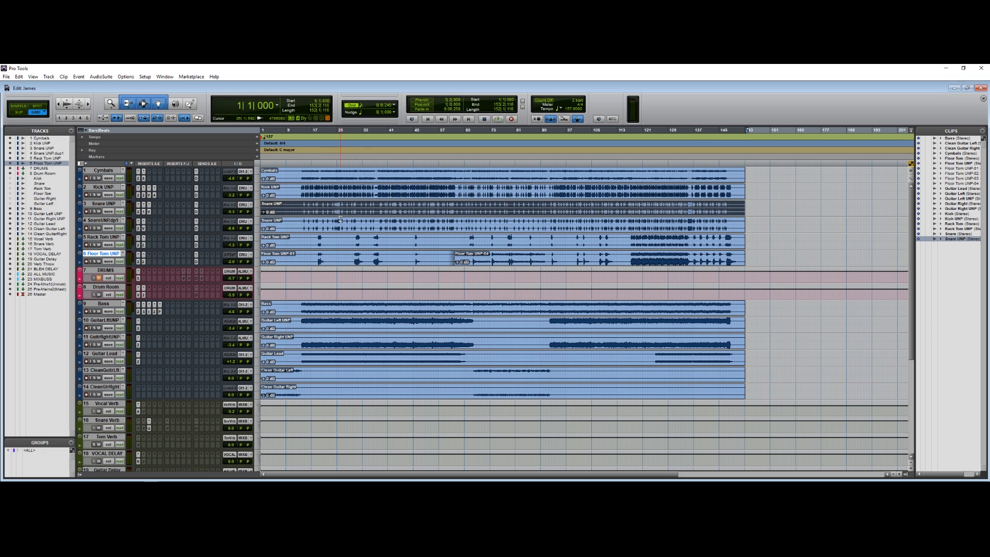
pyautogui.click(335, 219)
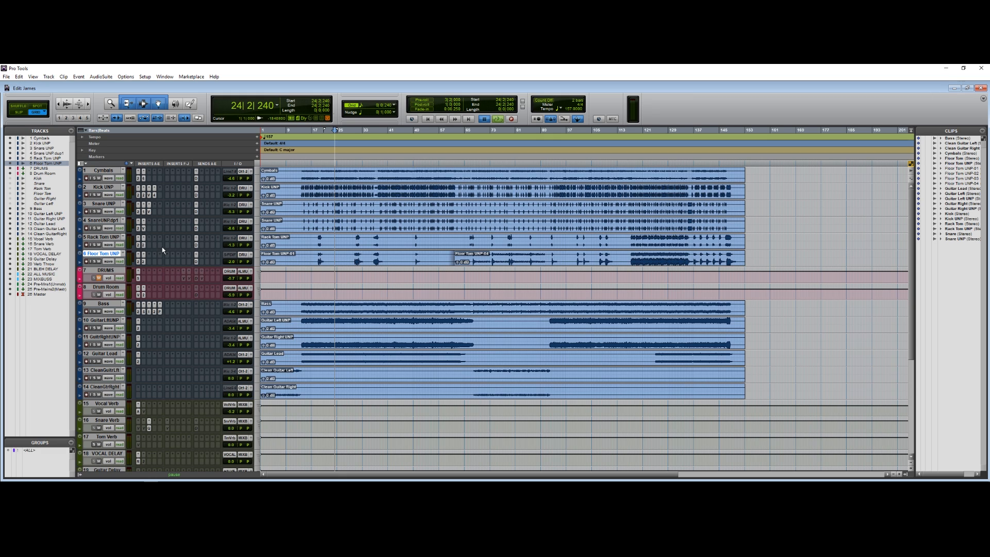
pyautogui.click(334, 189)
pyautogui.press('space')
pyautogui.press('space')
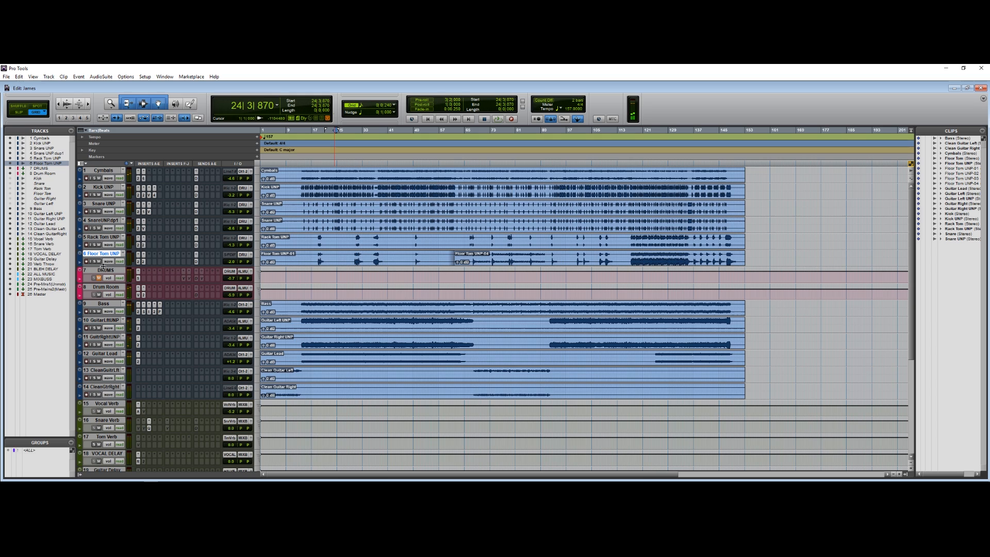
# Select the tracks from Cymbals through Floor Tom UNP, solo them all and play from about bar 24.
pyautogui.keyDown('shift'); pyautogui.click(112, 170); pyautogui.keyUp('shift')
pyautogui.keyDown('alt'); pyautogui.keyDown('shift'); pyautogui.click(95, 179); pyautogui.keyUp('shift'); pyautogui.keyUp('alt')
pyautogui.press('space')
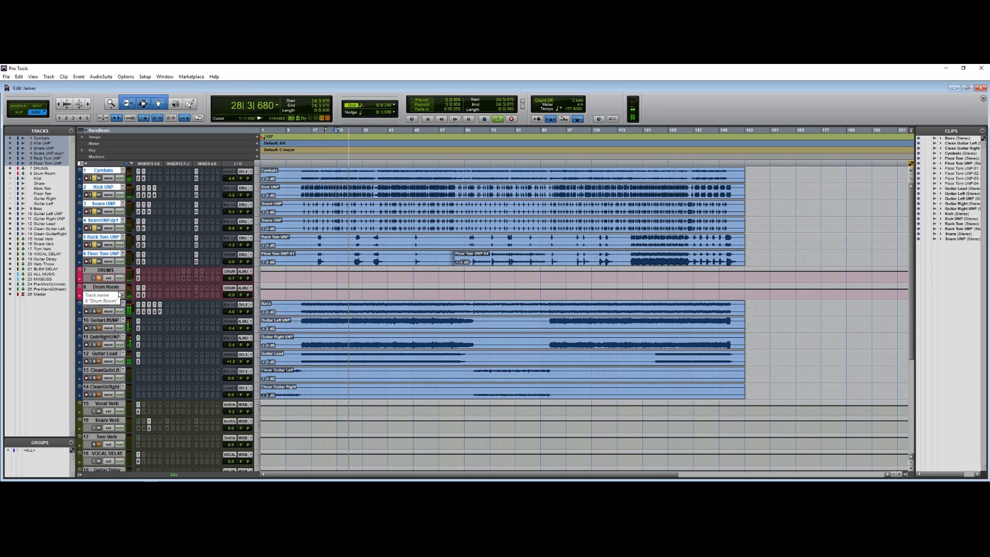
pyautogui.press('space')
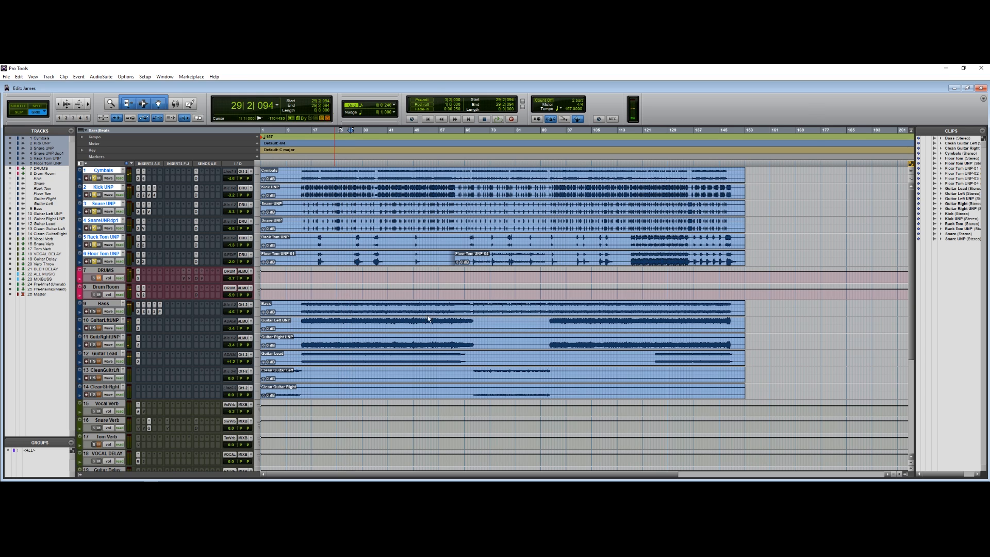
# Open the Drum Room track's VerbSuite Classics and look through its Drums presets and plug-in information.
pyautogui.click(138, 295)
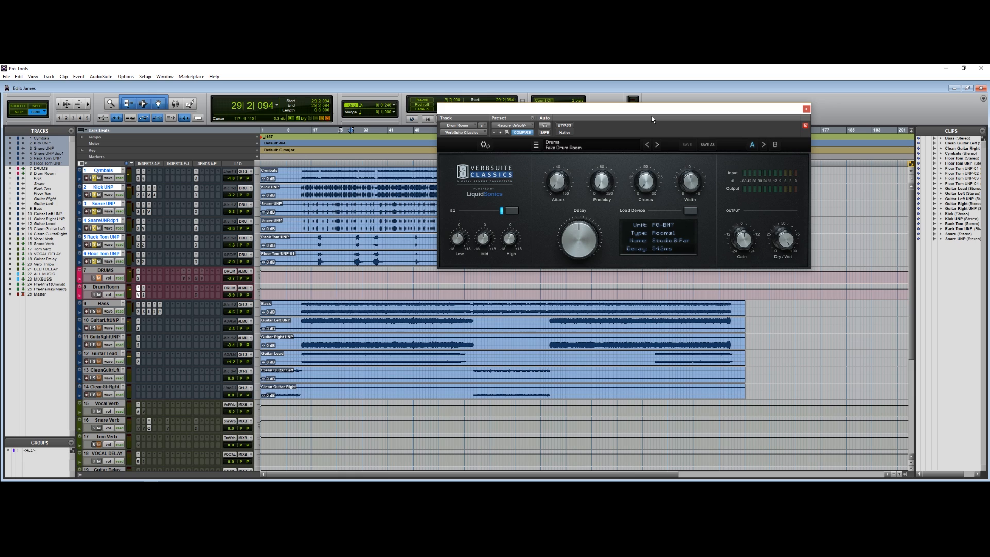
pyautogui.click(586, 150)
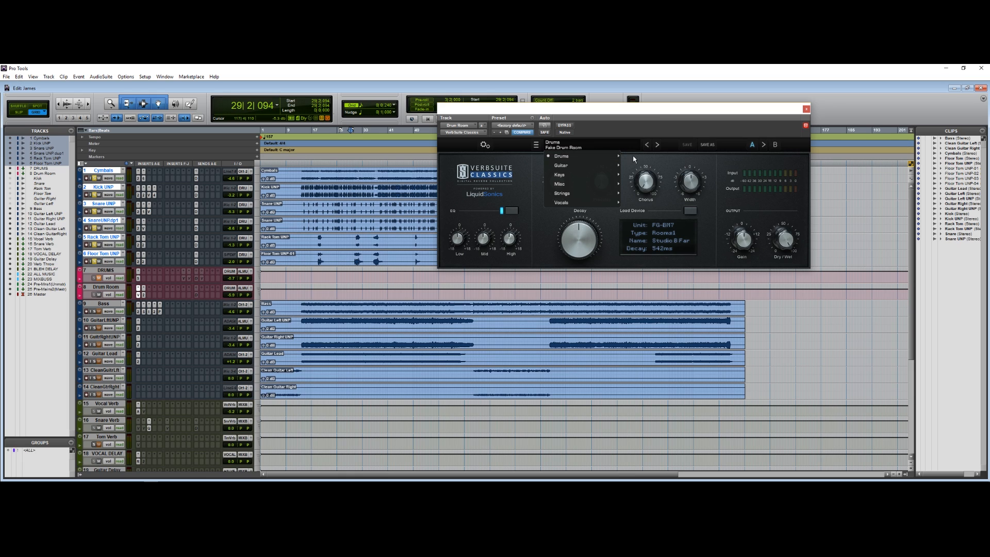
pyautogui.moveTo(611, 157)
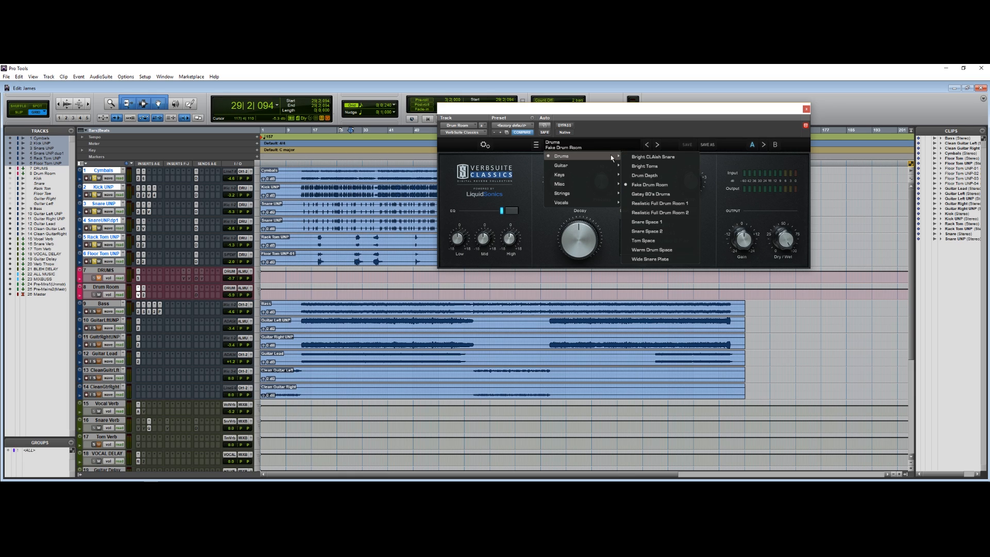
pyautogui.click(508, 186)
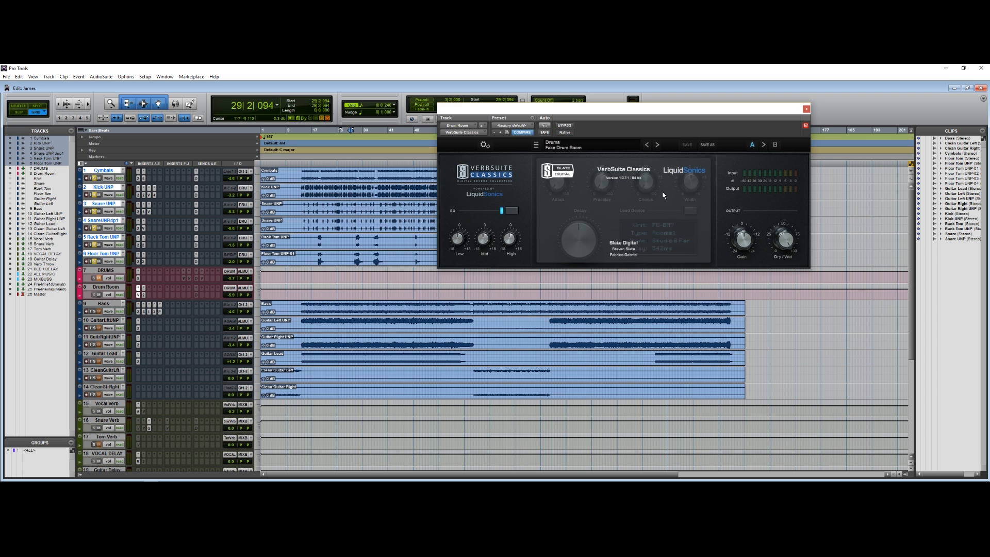
pyautogui.click(591, 195)
pyautogui.click(980, 69)
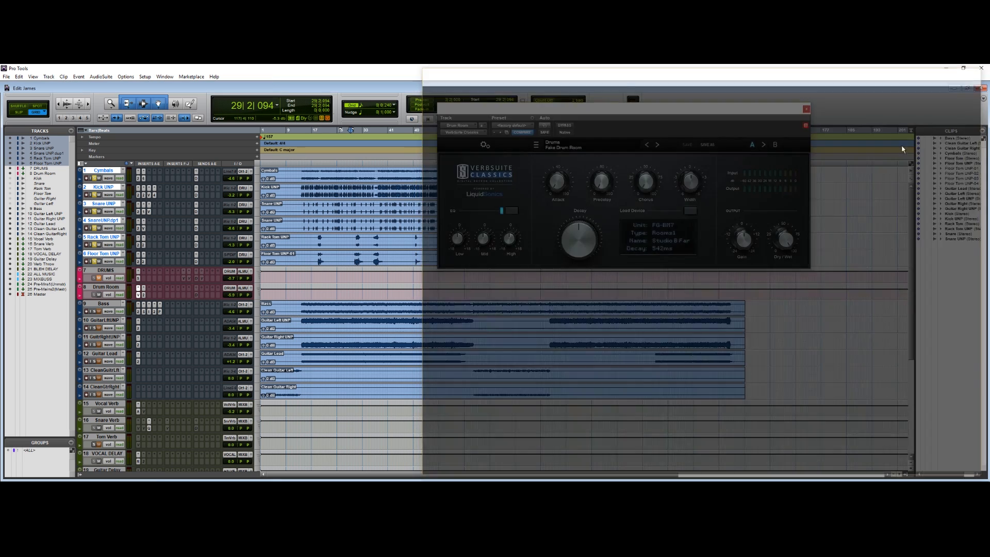
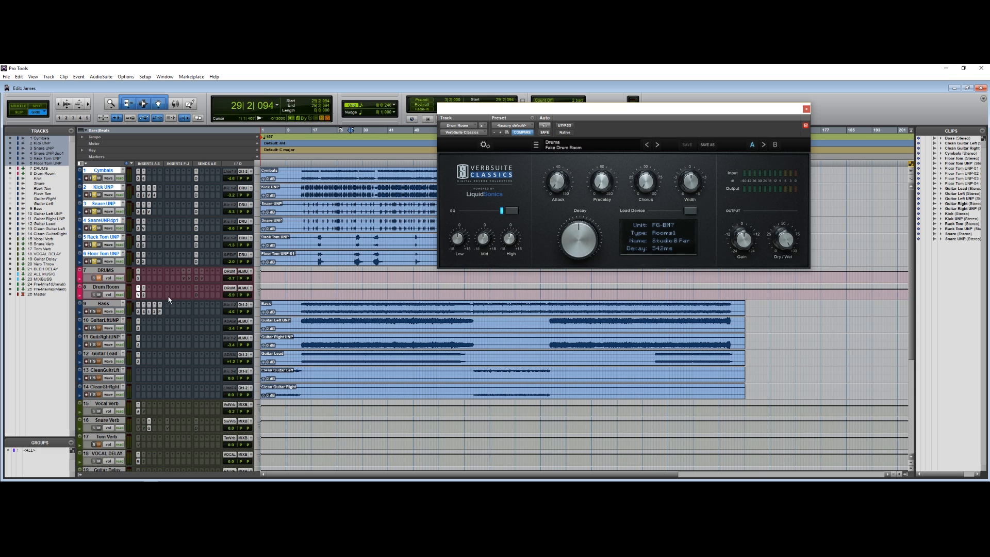
# Open the Drum Room track's Pro-Q 2, play with it bypassed, and take it out of bypass to compare.
pyautogui.click(143, 294)
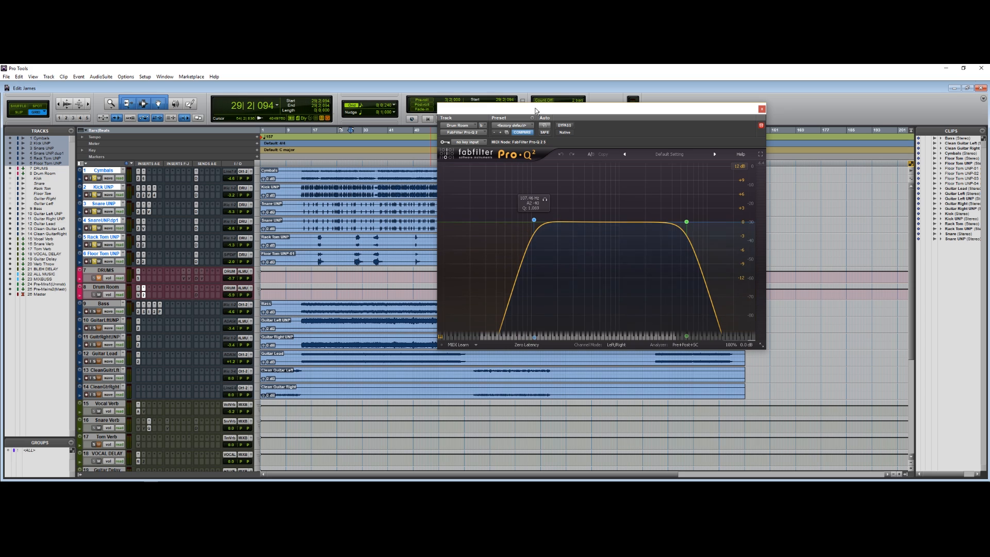
pyautogui.click(565, 125)
pyautogui.press('space')
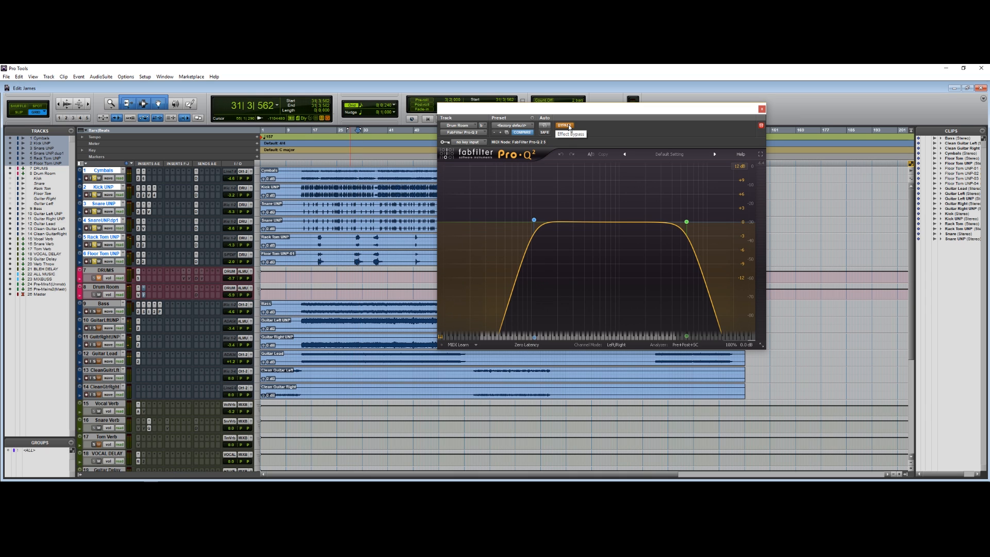
pyautogui.click(564, 125)
pyautogui.press('space')
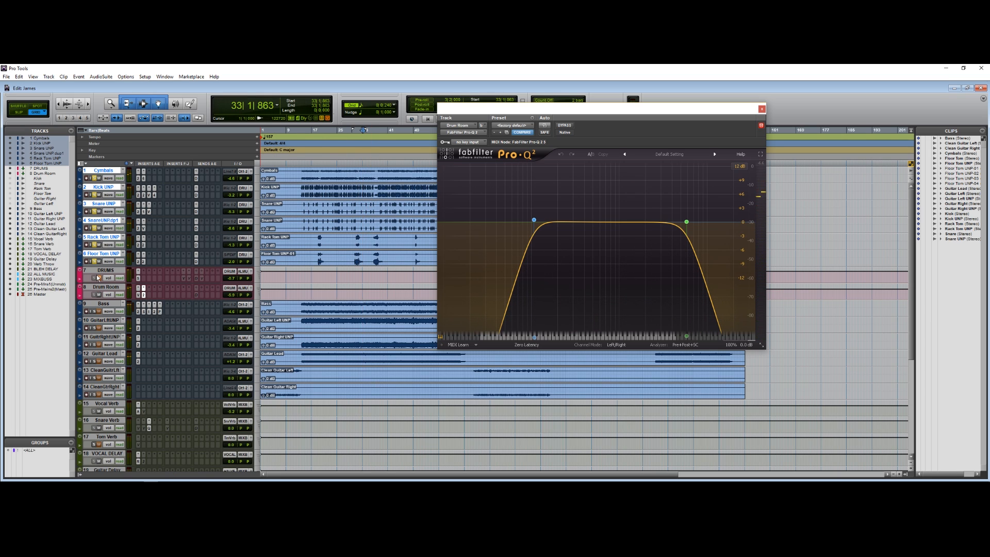
# Play the soloed drum tracks from about bar 24 and close the Drum Room equalizer.
pyautogui.click(337, 189)
pyautogui.press('space')
pyautogui.click(762, 109)
# Select the Bass track, open its Pro-Q 2 and inspect the low-cut band.
pyautogui.moveTo(103, 305)
pyautogui.mouseDown()
pyautogui.moveTo(94, 281)
pyautogui.moveTo(106, 308)
pyautogui.mouseUp()
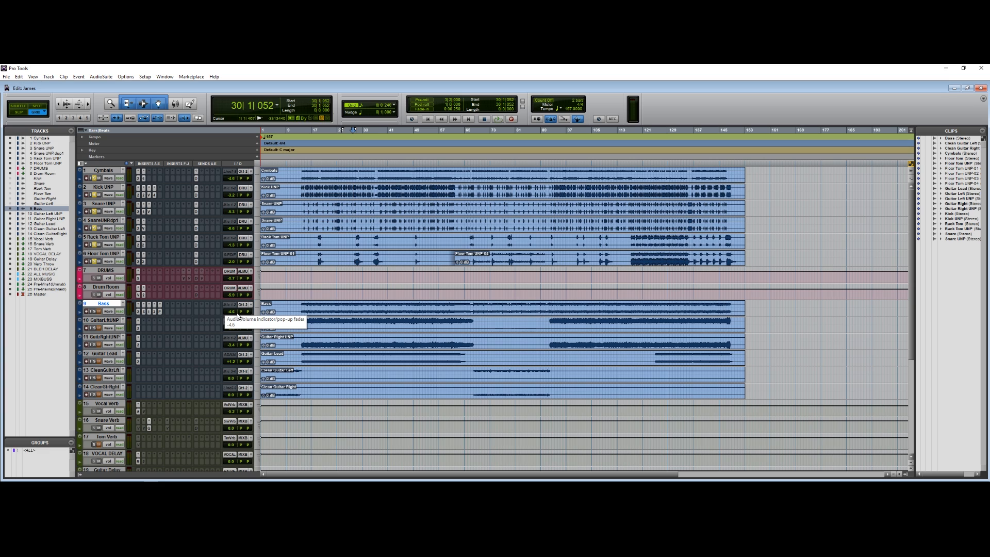
pyautogui.click(139, 312)
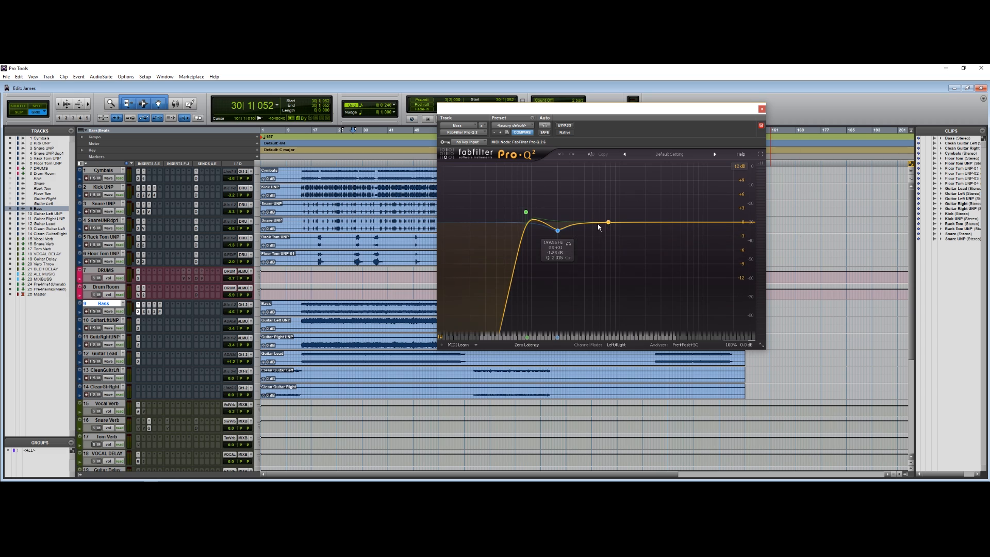
pyautogui.click(527, 216)
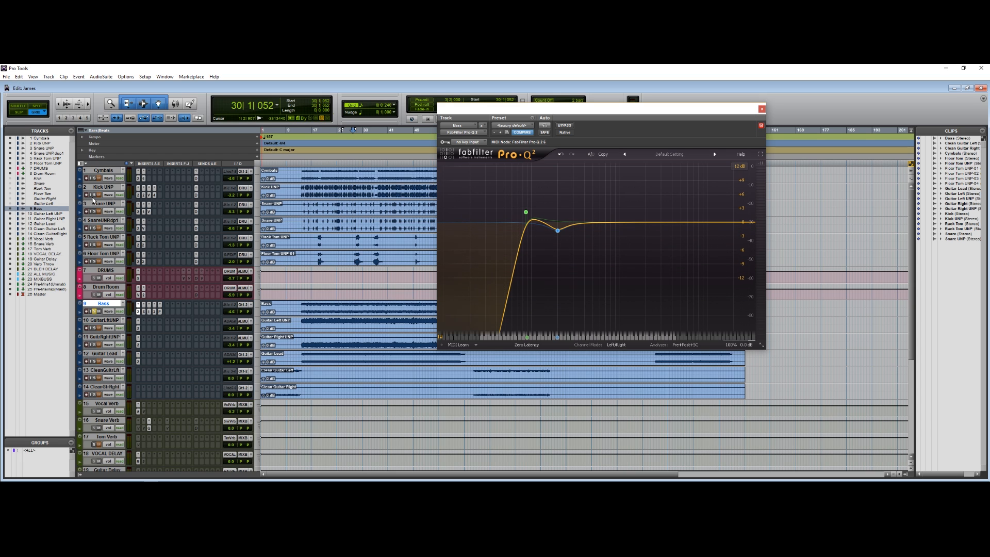
# Play the Bass track with its inserts bypassed, compare with Pro-Q 2 out of bypass, and inspect its cut band.
pyautogui.press('space')
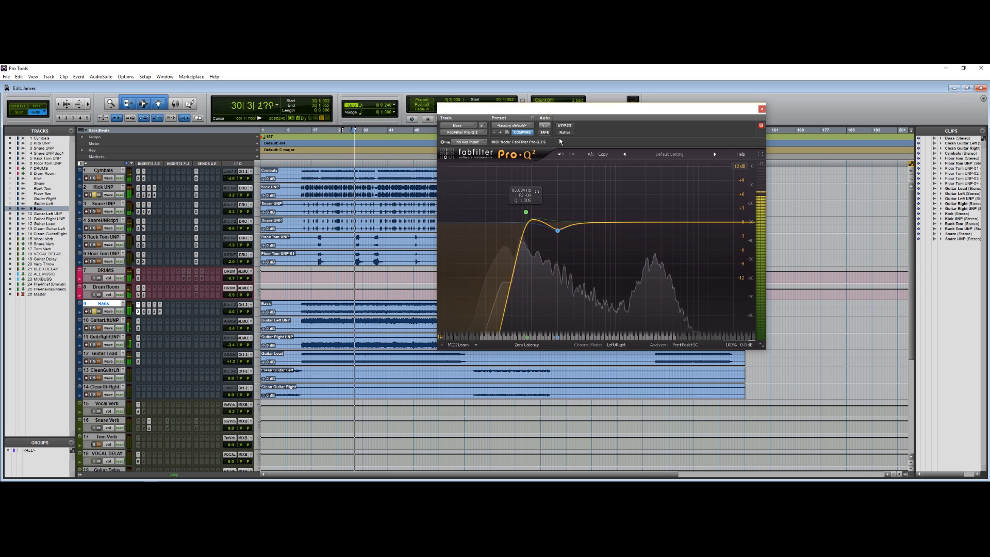
pyautogui.click(563, 125)
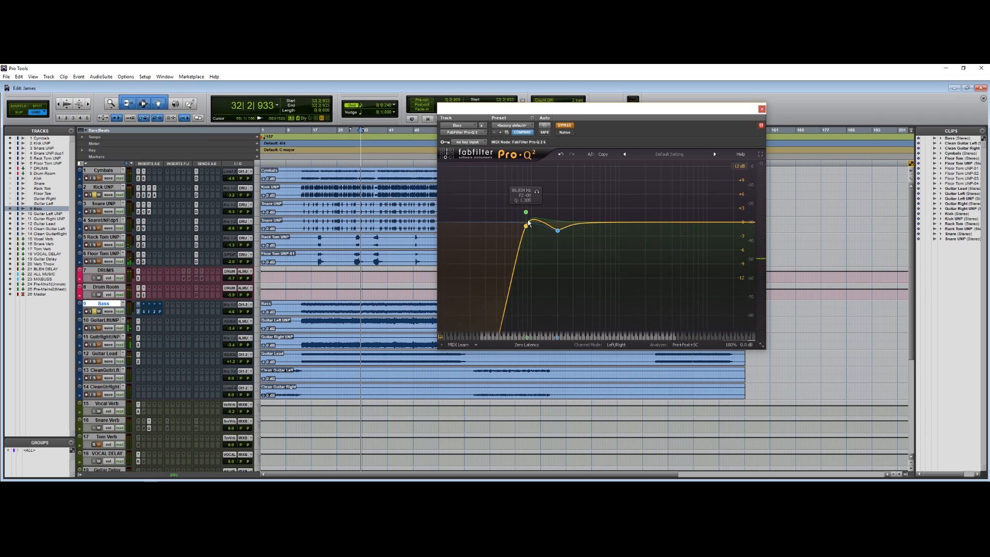
pyautogui.click(383, 188)
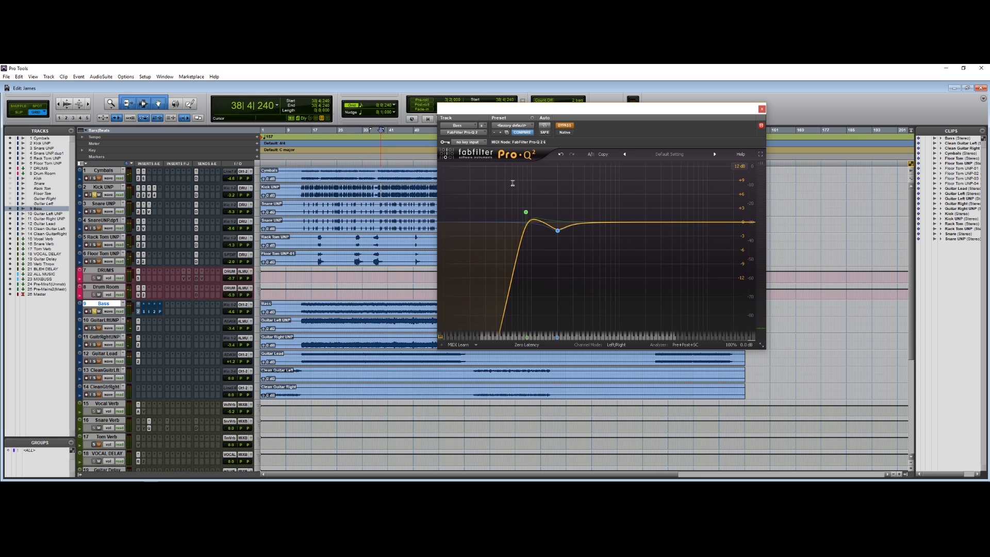
pyautogui.click(568, 126)
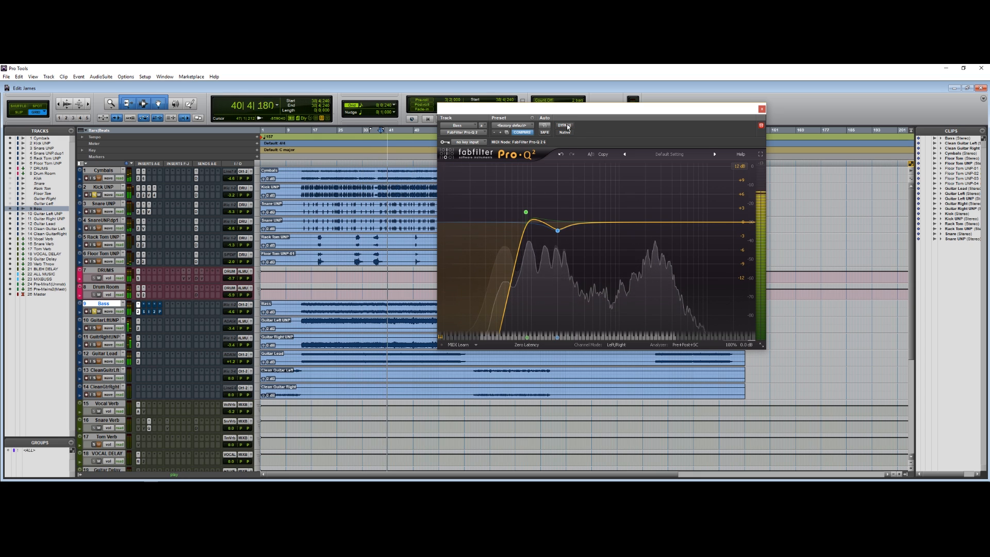
pyautogui.press('space')
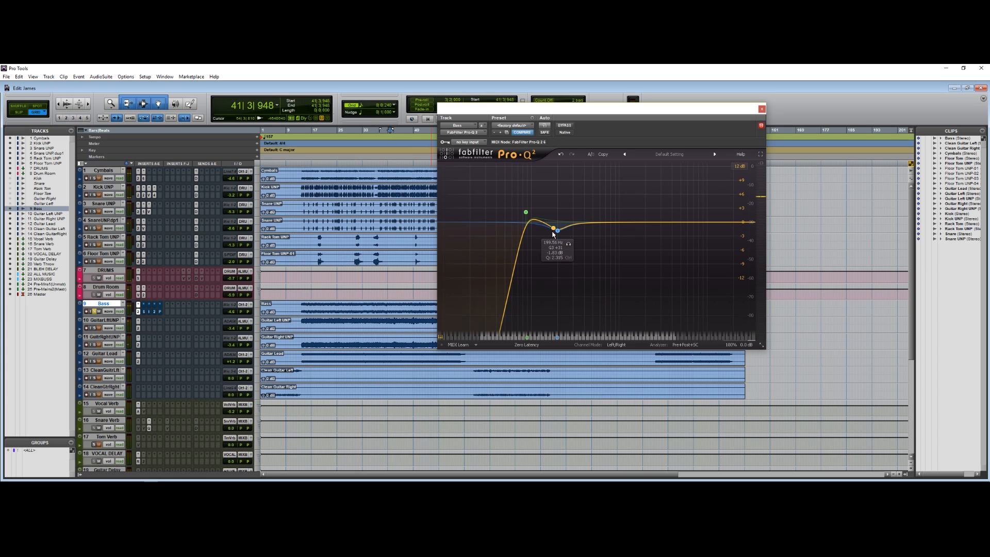
pyautogui.click(555, 232)
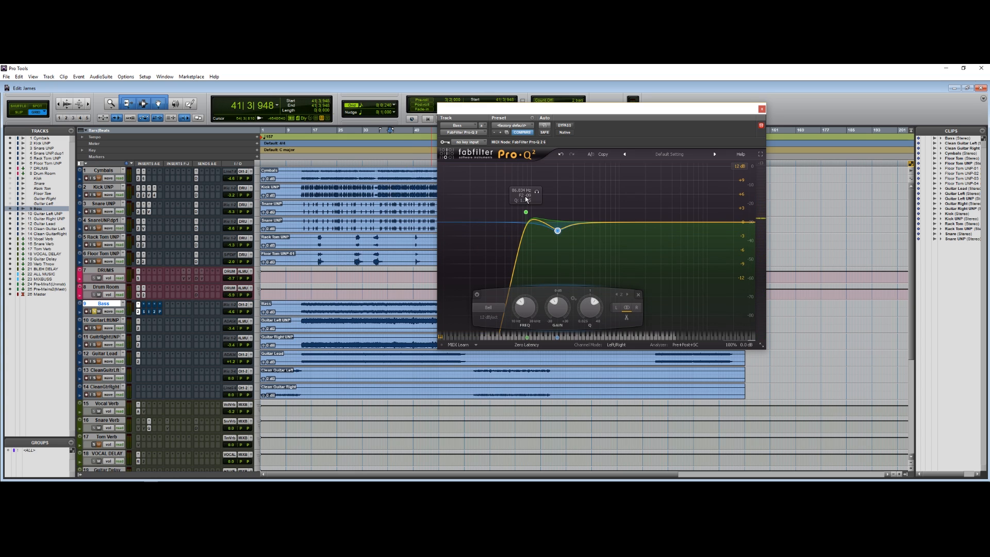
# Open the Bass track's Saturn and inspect the saturation settings of its low, middle and high bands.
pyautogui.click(144, 311)
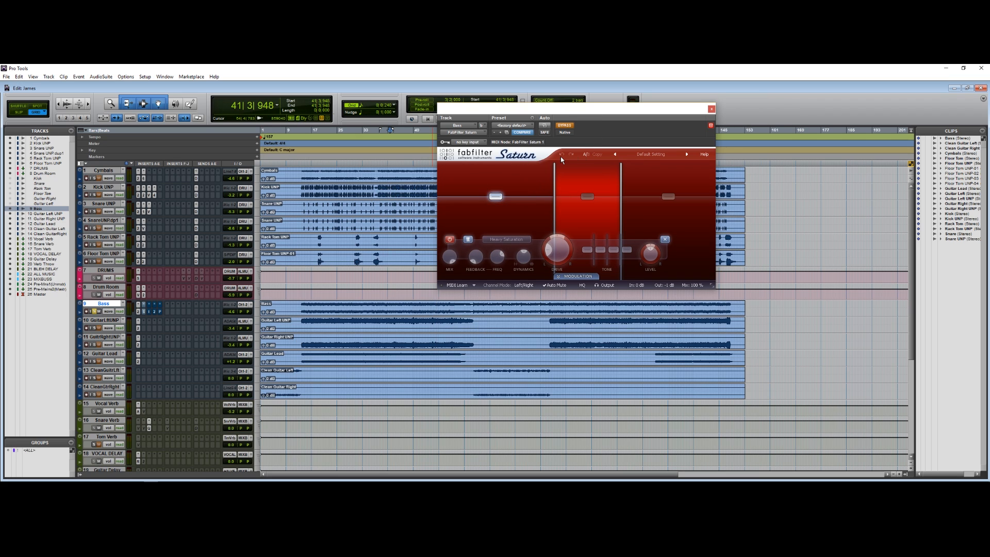
pyautogui.moveTo(516, 163)
pyautogui.moveTo(593, 194)
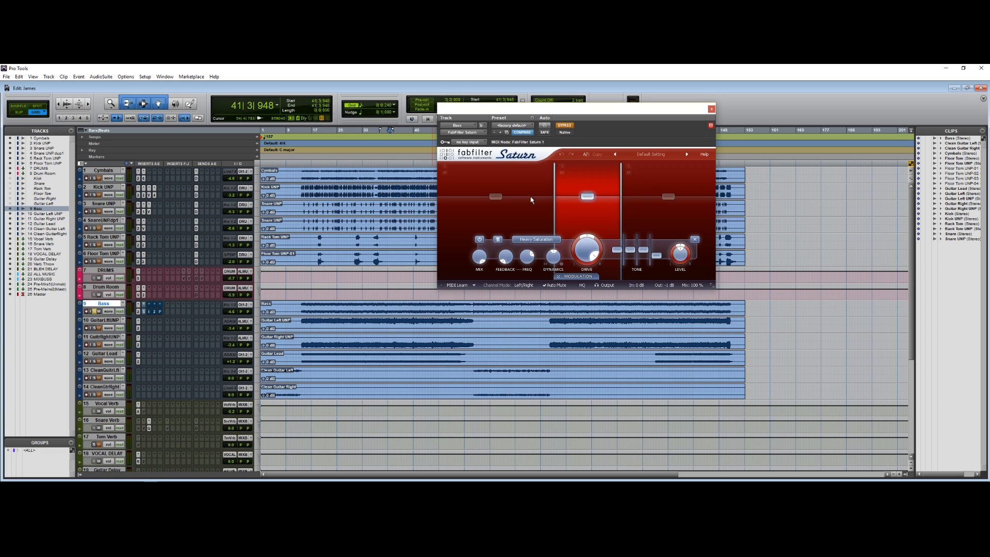
pyautogui.click(495, 197)
pyautogui.click(669, 197)
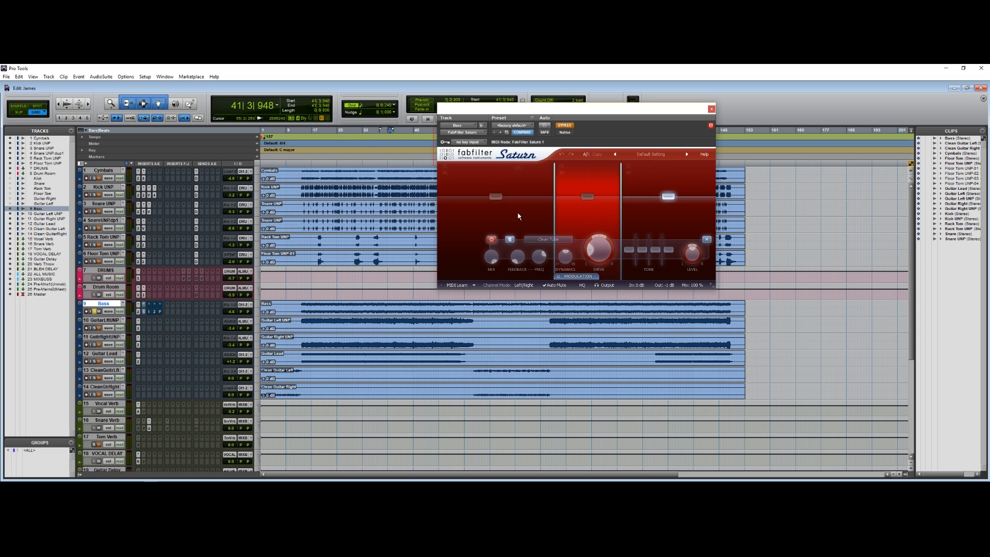
pyautogui.click(562, 211)
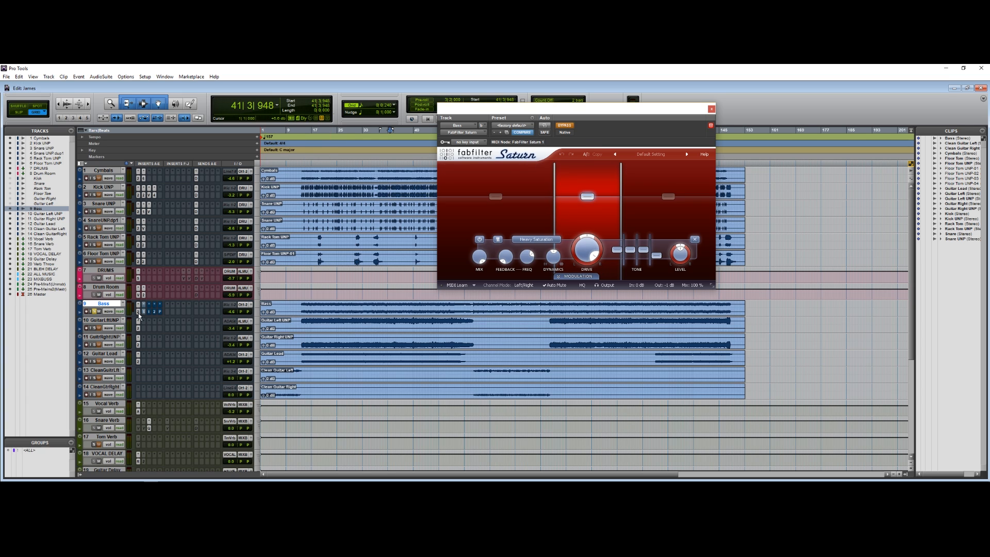
# Take Saturn out of bypass during bass playback to hear the saturation, and close the plug-in.
pyautogui.press('space')
pyautogui.click(563, 126)
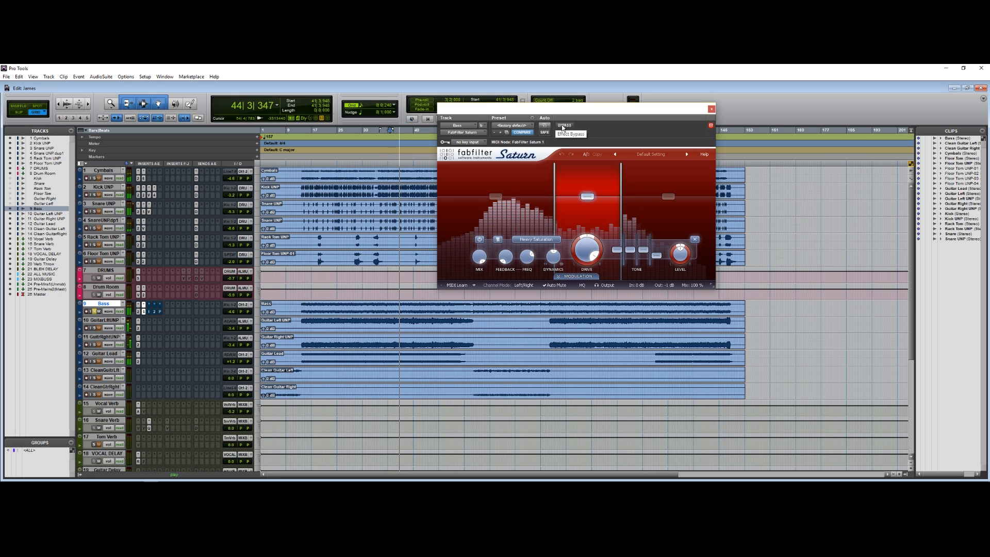
pyautogui.press('space')
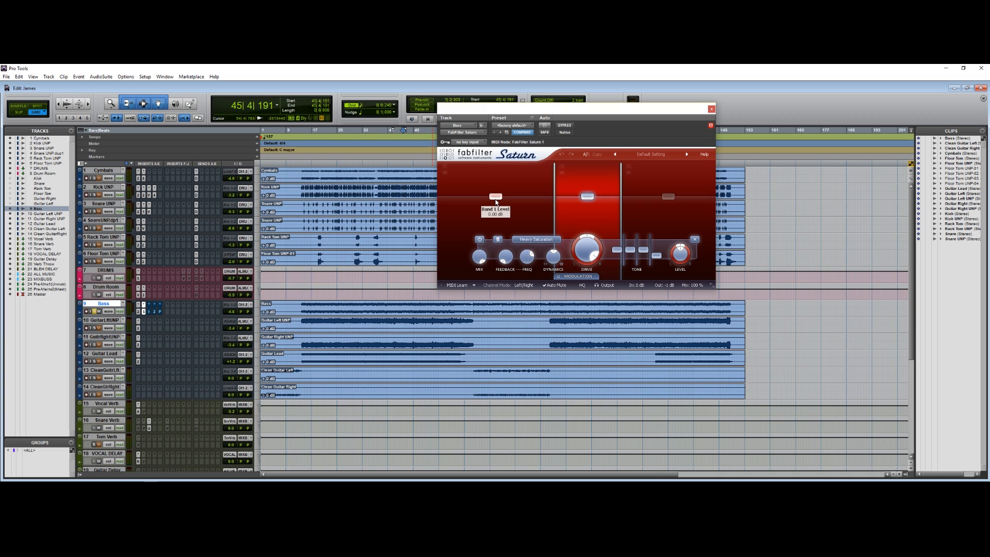
pyautogui.click(712, 110)
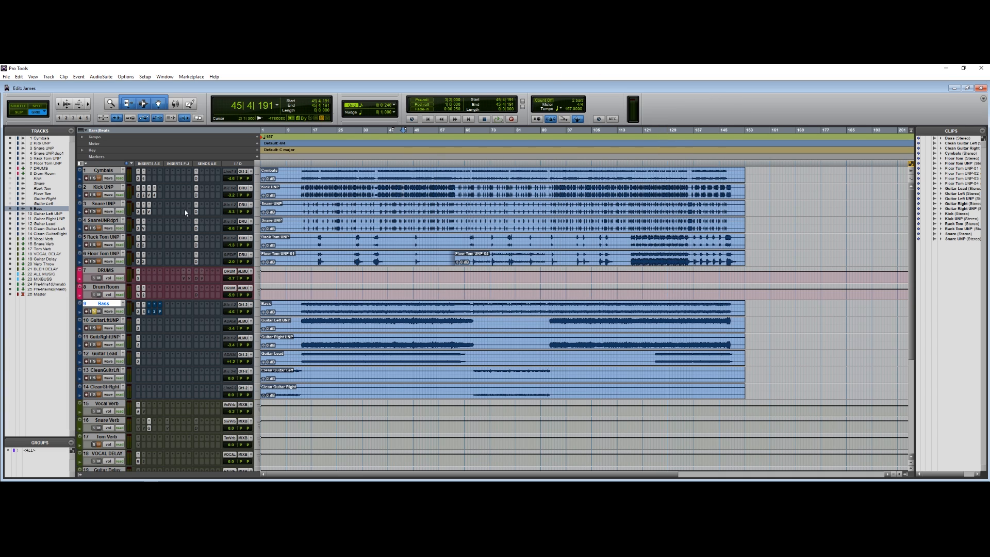
# Open the Bass track's IR-L Full and look at Setup B, the custom impulse setup and the Direct setting.
pyautogui.click(150, 311)
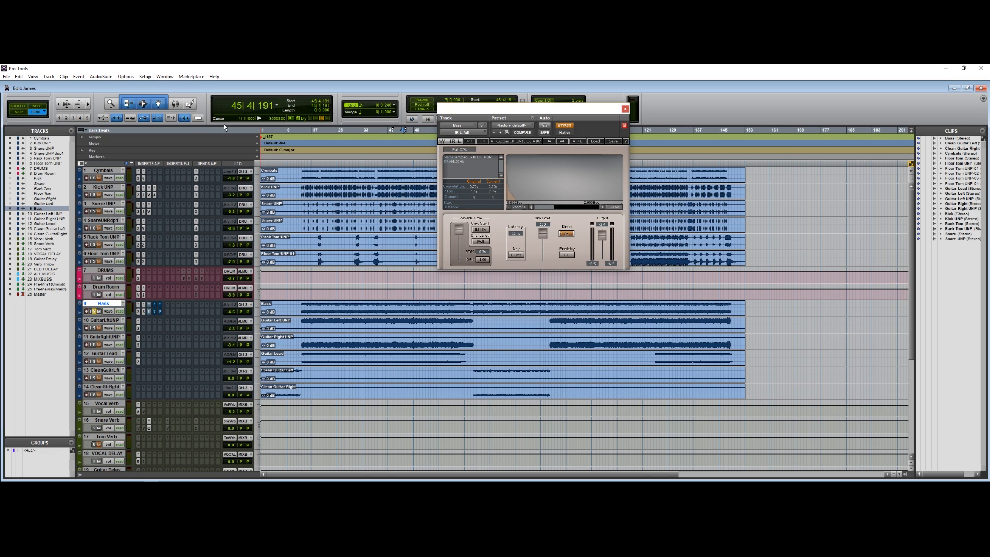
pyautogui.click(532, 142)
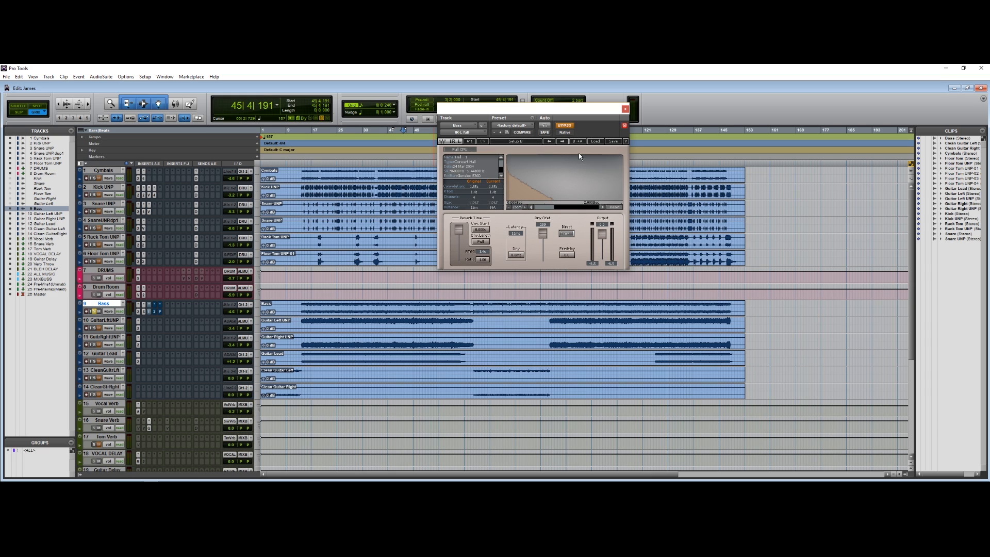
pyautogui.click(470, 141)
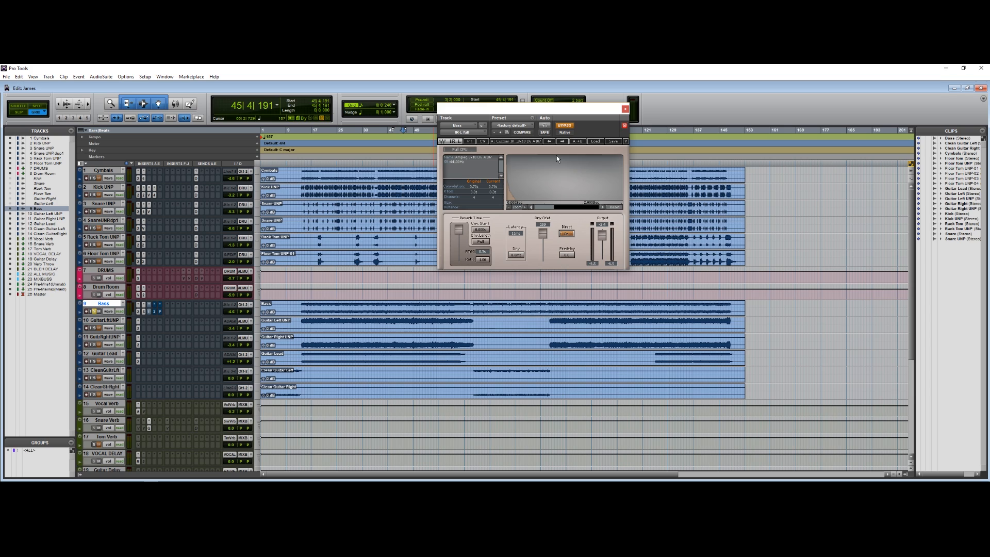
pyautogui.click(567, 234)
# Play the bass from about bar 26 and take IR-L Full out of bypass to hear it.
pyautogui.click(341, 304)
pyautogui.press('space')
pyautogui.click(562, 127)
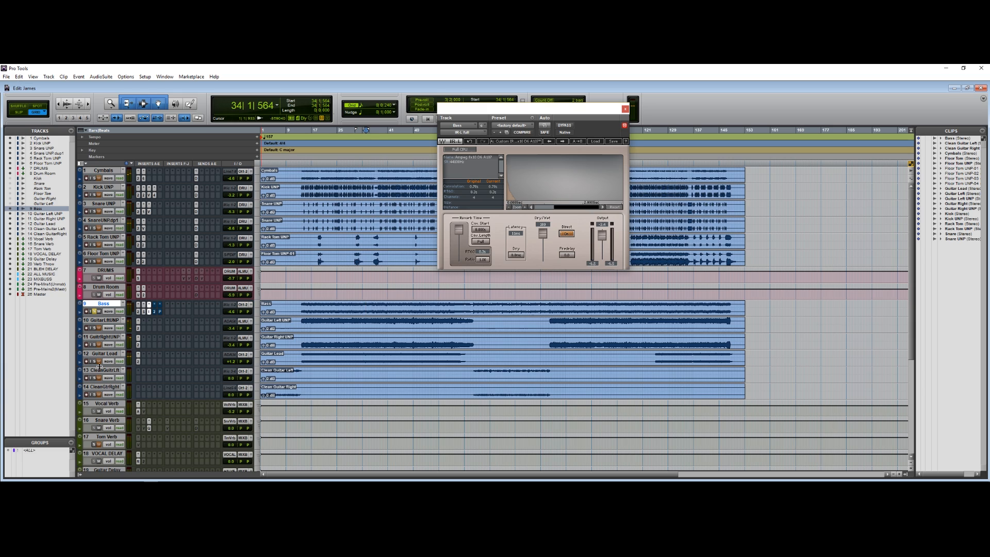
# Open the second Pro-Q 2 on the Bass track and inspect its single boost band.
pyautogui.click(155, 311)
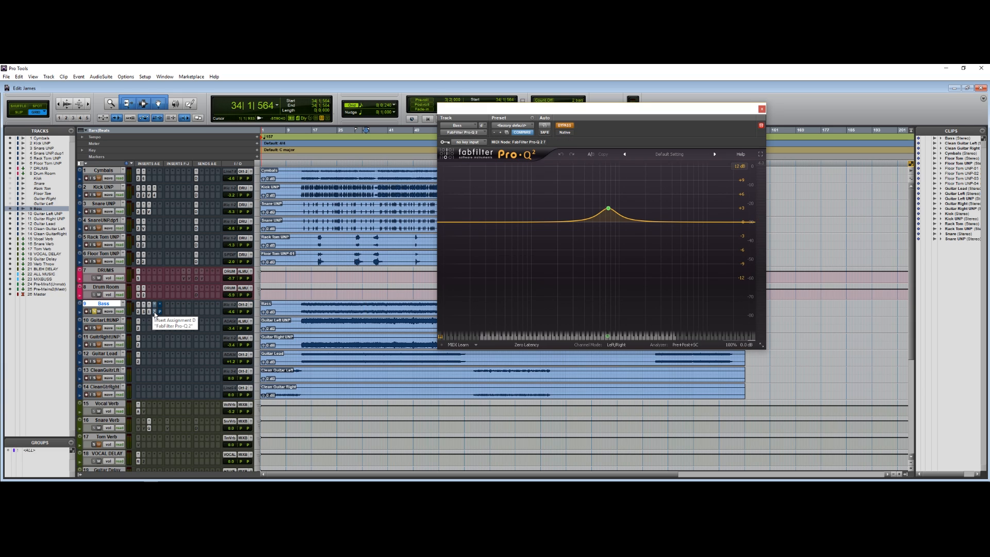
pyautogui.click(608, 209)
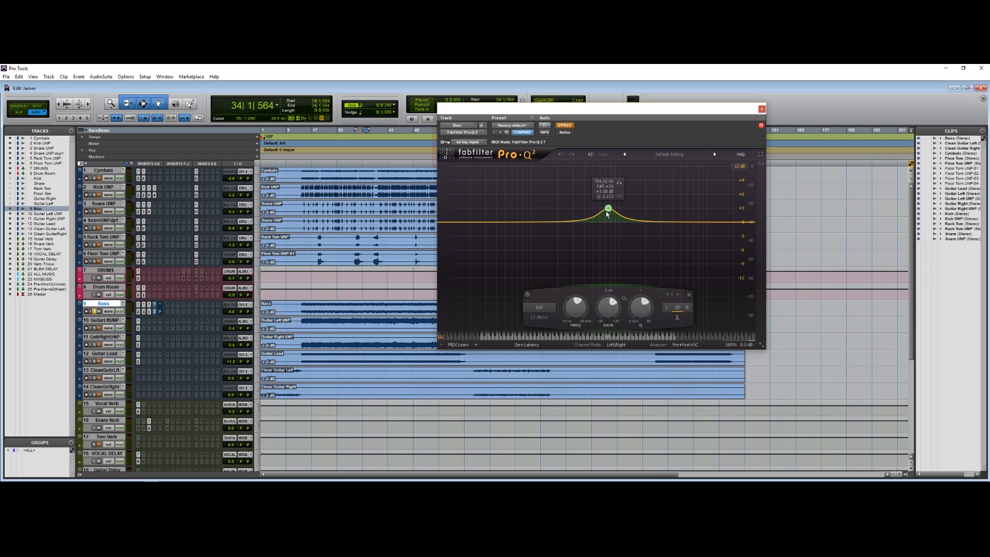
pyautogui.click(337, 330)
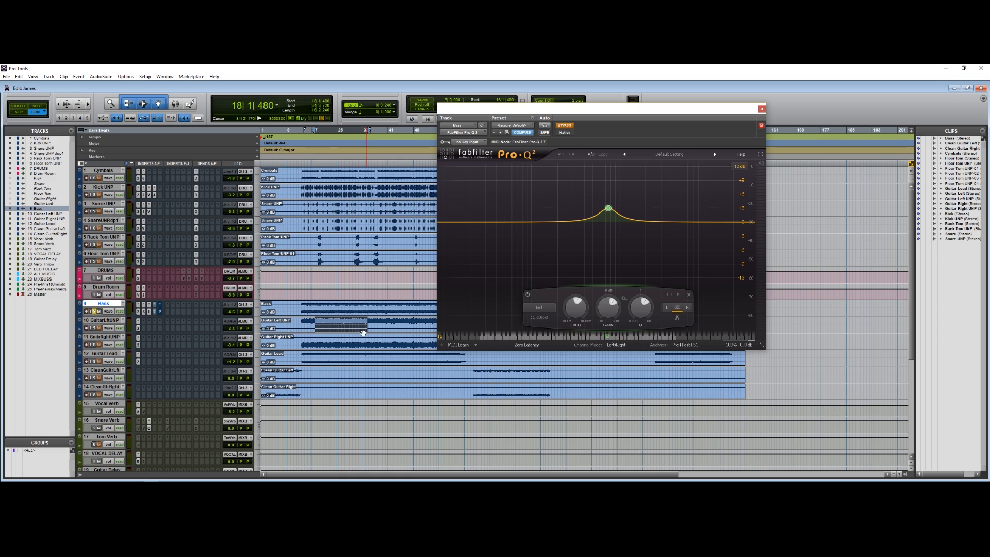
pyautogui.moveTo(610, 213)
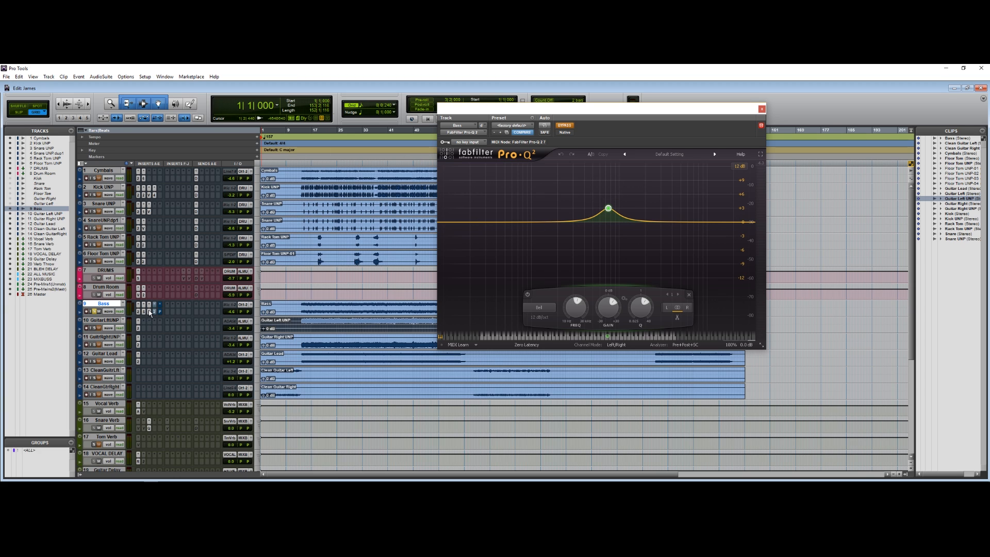
# Play from about bar 26 and take the Bass track's second Pro-Q 2 out of bypass.
pyautogui.press('space')
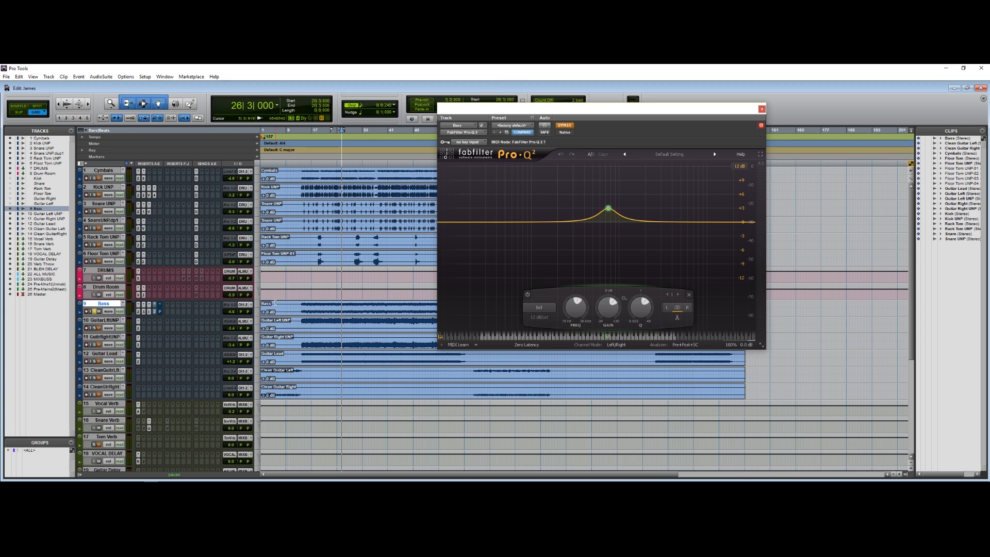
pyautogui.keyDown('ctrl'); pyautogui.click(155, 312); pyautogui.keyUp('ctrl')
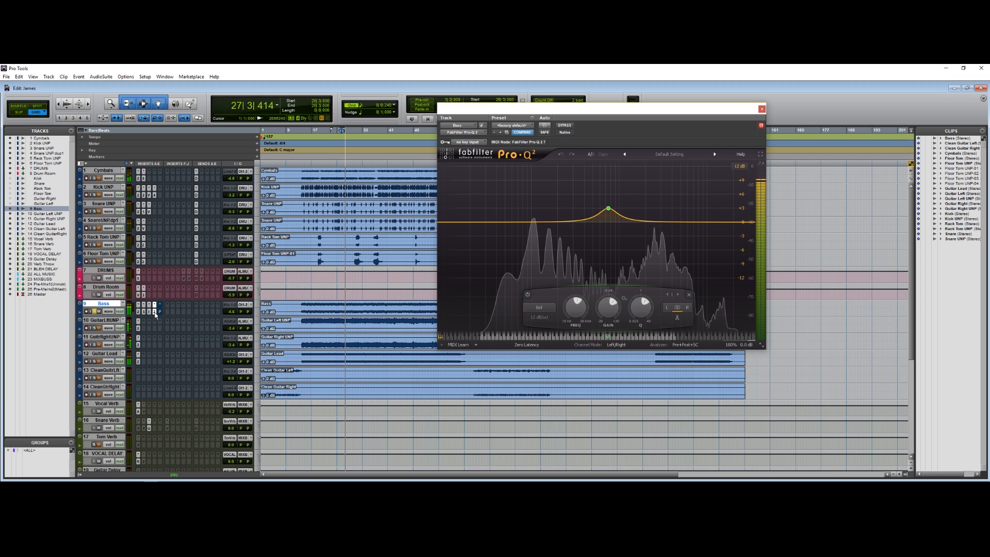
pyautogui.press('space')
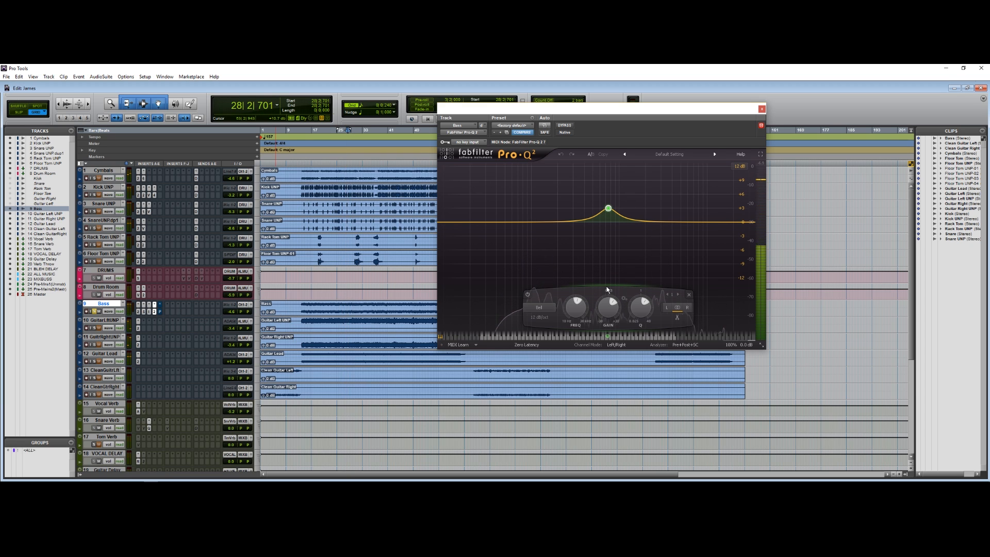
# Open the Bass track's Pro-MB and inspect the compression settings of its low band.
pyautogui.click(161, 312)
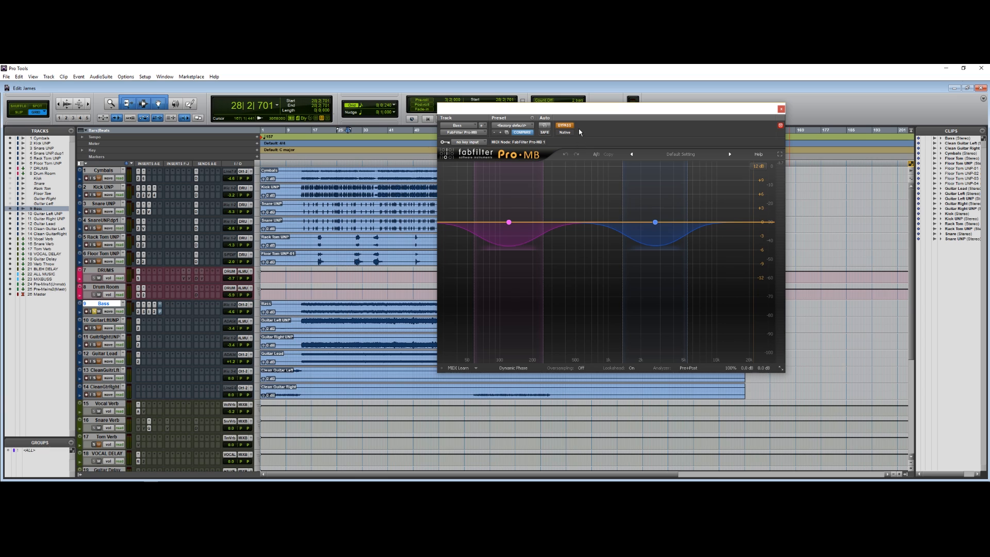
pyautogui.moveTo(656, 228)
pyautogui.moveTo(475, 253)
pyautogui.click(507, 222)
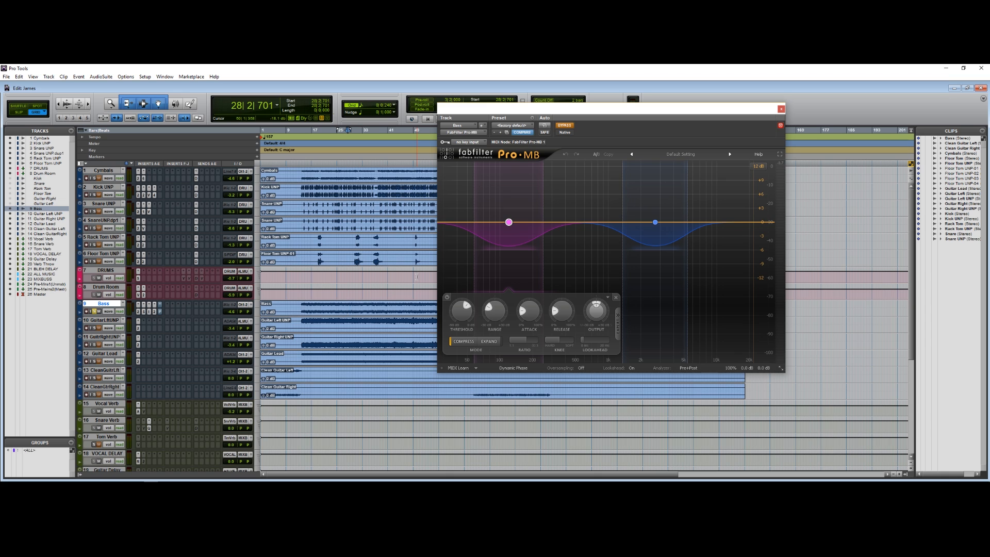
# Play the bass, take Pro-MB out of bypass and close it, keeping the Bass clip at its original position.
pyautogui.press('space')
pyautogui.click(563, 125)
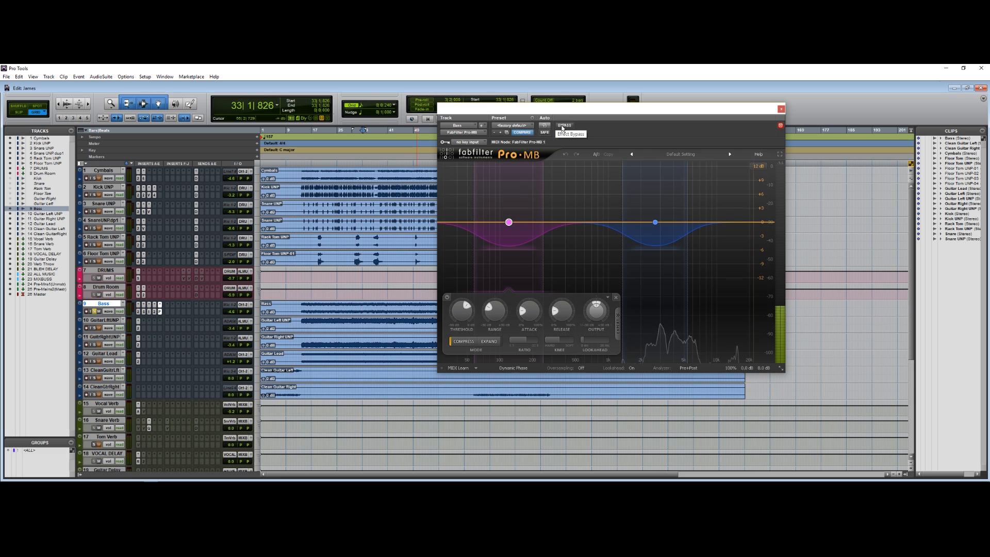
pyautogui.click(780, 110)
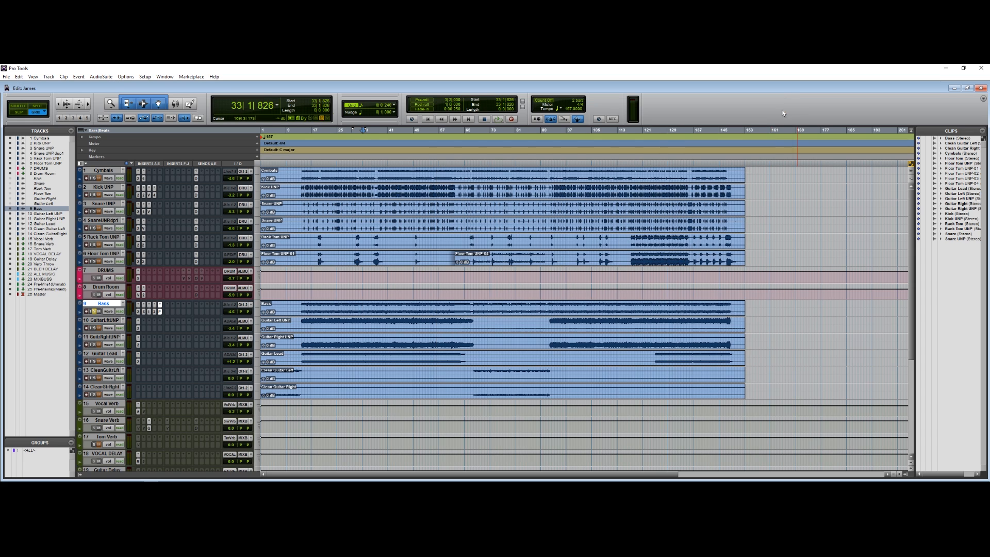
pyautogui.moveTo(380, 305); pyautogui.dragTo(412, 313)
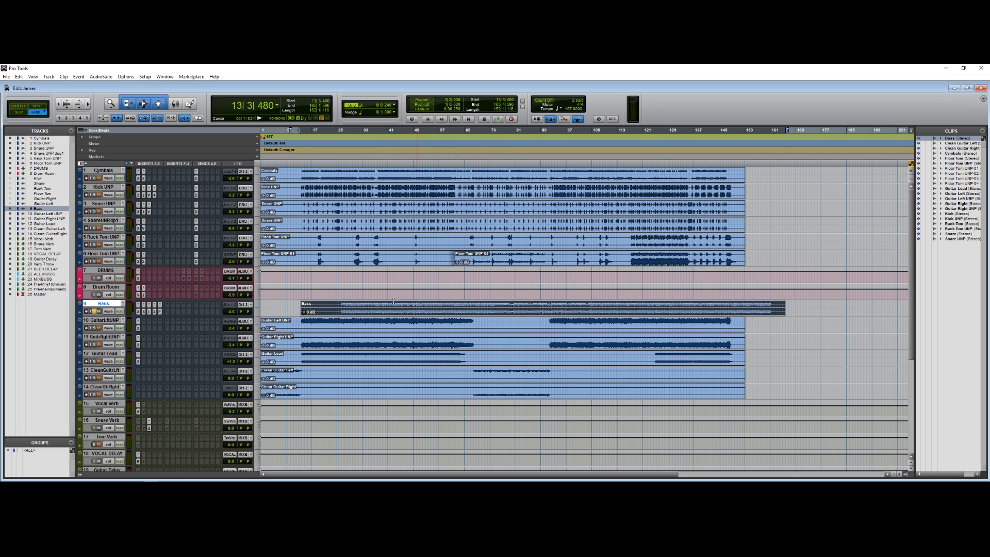
pyautogui.hotkey('ctrl', 'z')
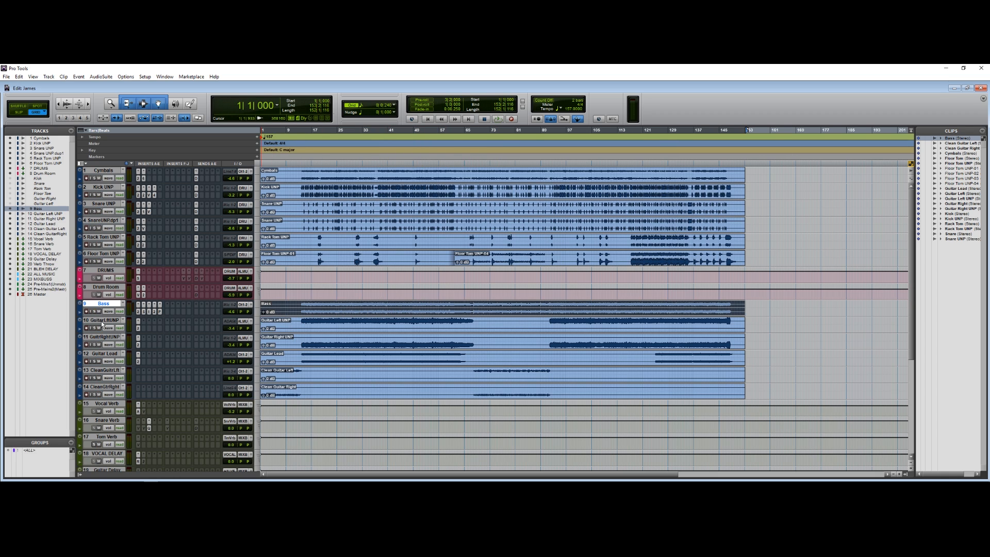
# Select and solo the left and right UNP guitar tracks, and play them from bar 13 with their inserts bypassed.
pyautogui.moveTo(103, 322); pyautogui.dragTo(107, 339)
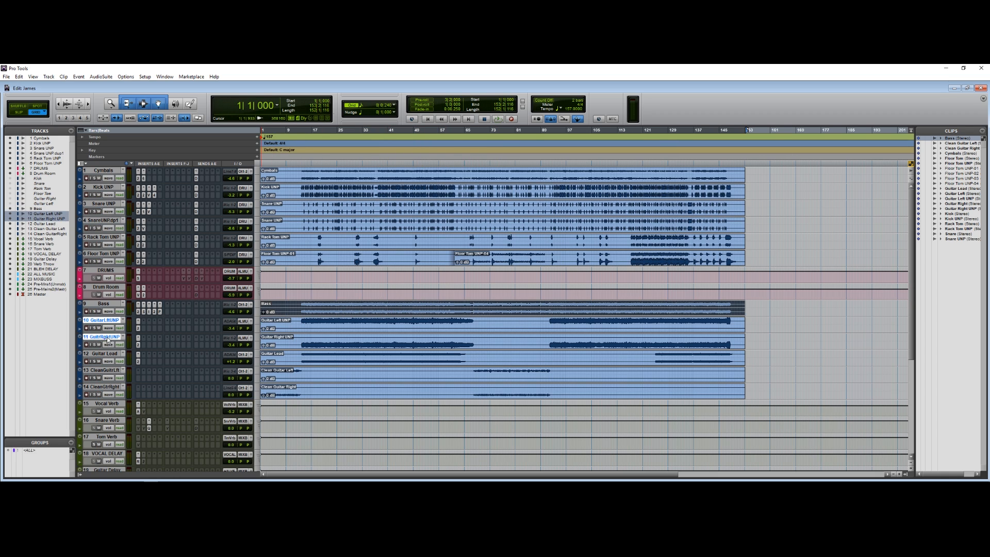
pyautogui.click(302, 324)
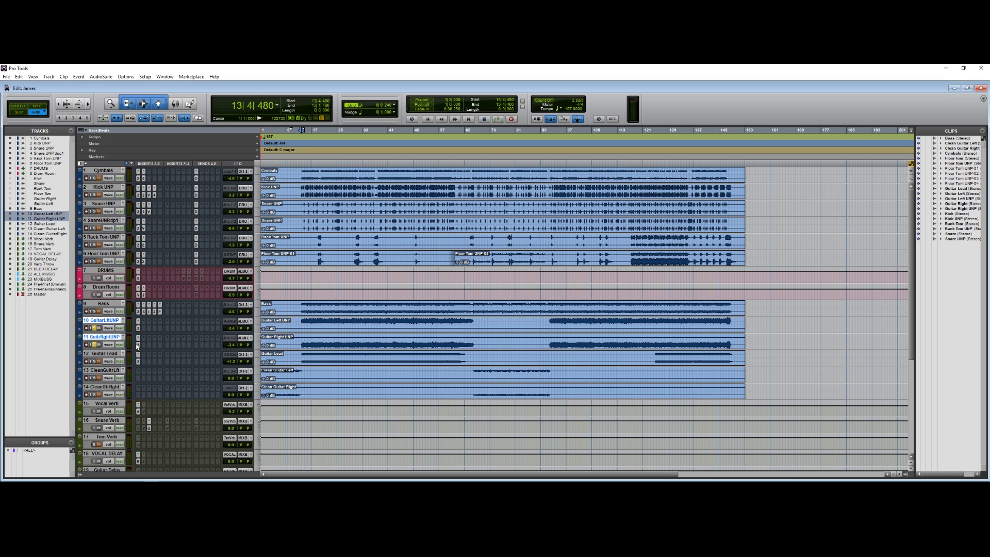
pyautogui.hotkey('ctrl', ']')
pyautogui.hotkey('ctrl', ']')
pyautogui.hotkey('ctrl', ']')
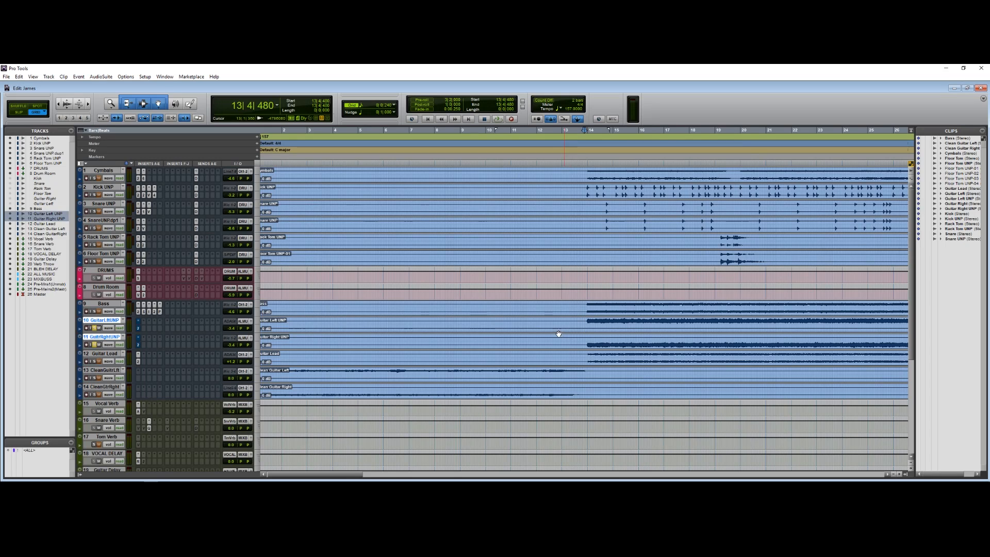
pyautogui.hscroll(5, 556, 332)
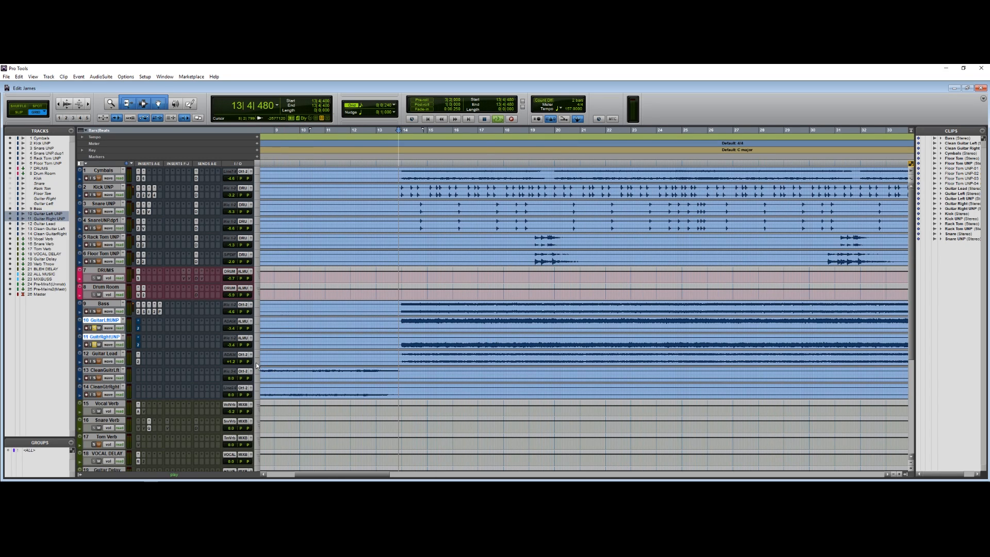
pyautogui.press('space')
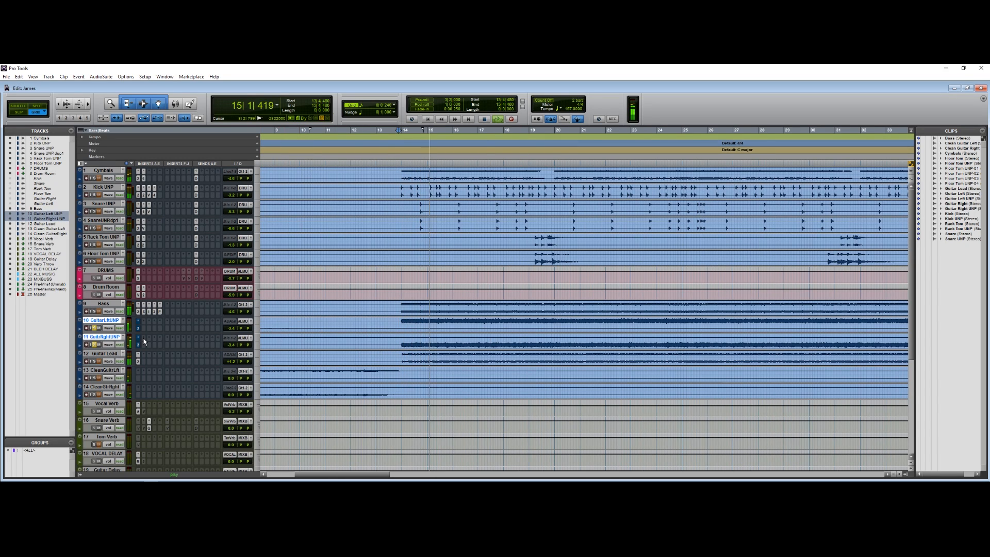
# Stop playback, open the Guitar Left UNP track's Pro-Q 2, and inspect its wide low-mid cut and narrow high-mid notches.
pyautogui.press('space')
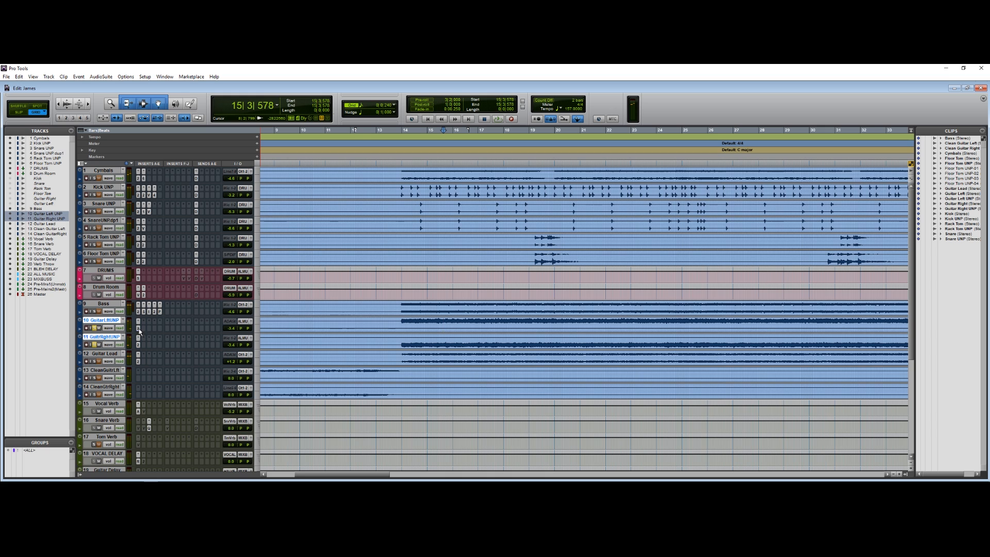
pyautogui.click(138, 321)
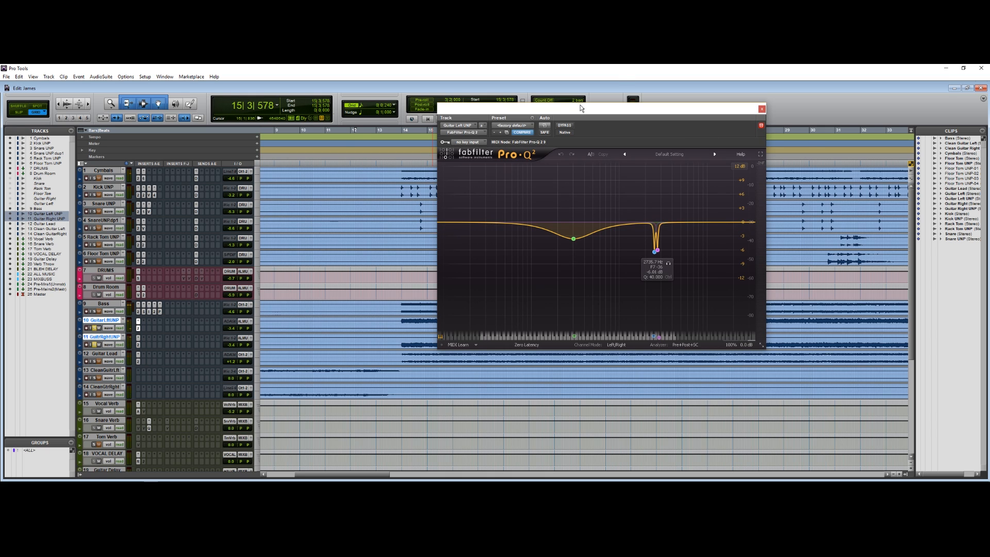
pyautogui.moveTo(579, 106); pyautogui.dragTo(442, 105)
pyautogui.click(435, 239)
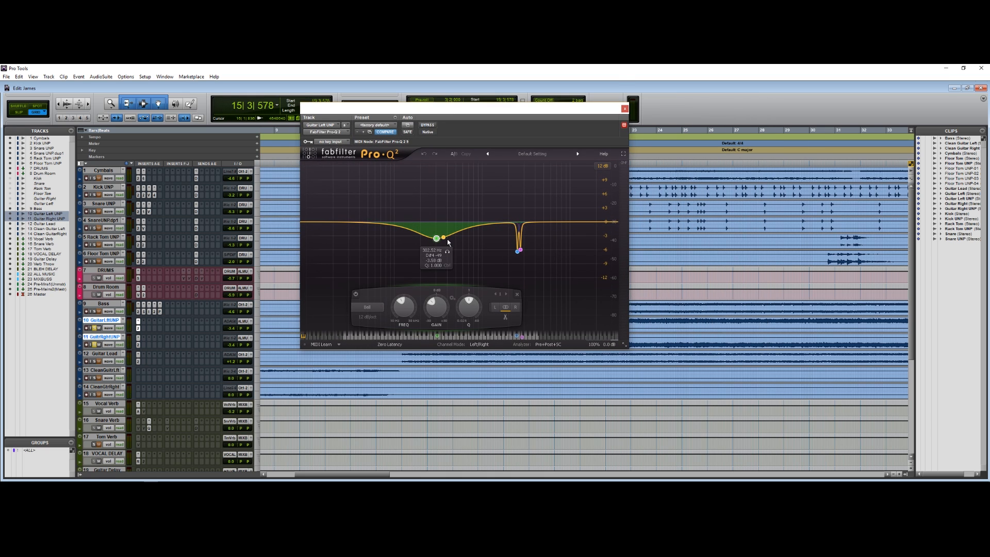
pyautogui.click(522, 251)
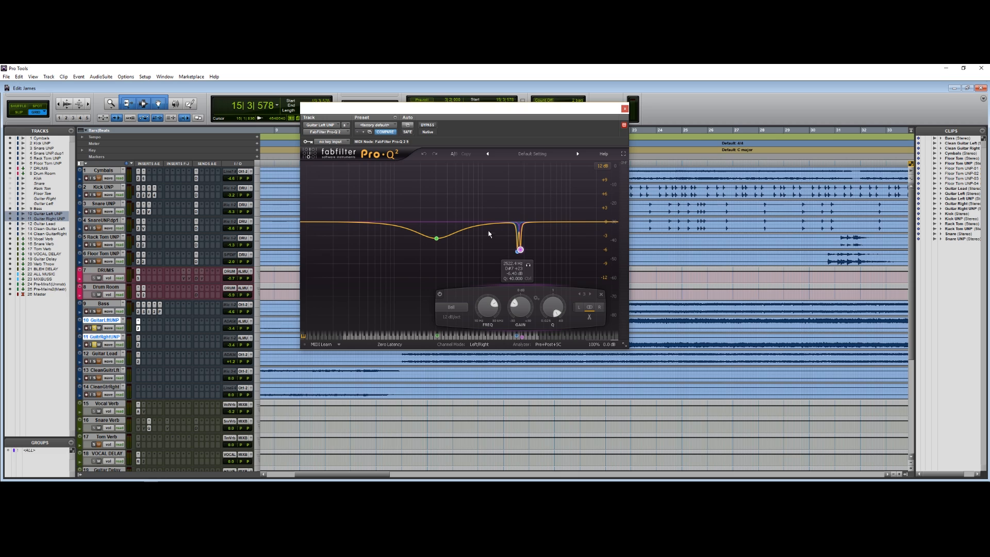
pyautogui.moveTo(436, 240)
pyautogui.moveTo(518, 251)
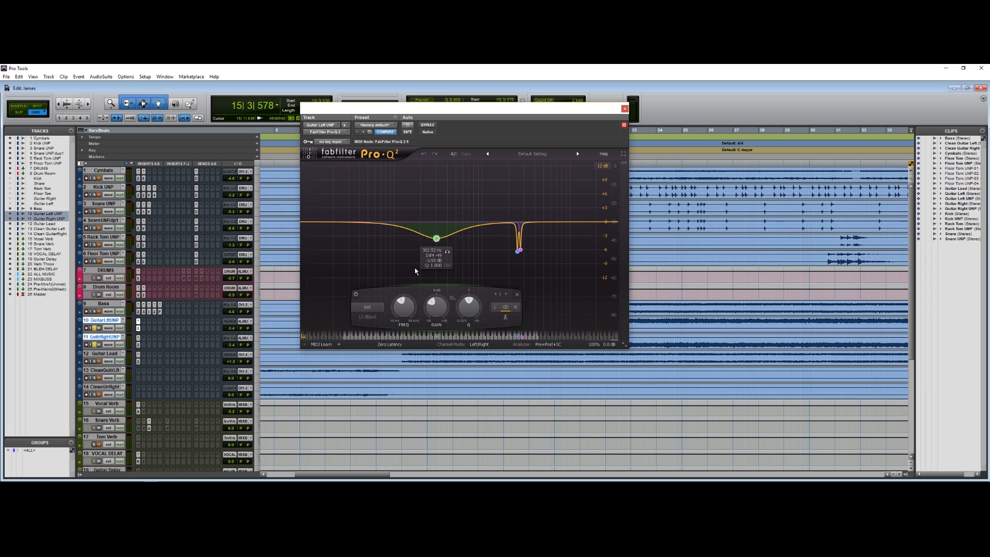
# Play the soloed guitars, continuing from bar 23, compare Guitar Left UNP with Pro-Q 2 bypassed and active, and close the plug-in.
pyautogui.press('space')
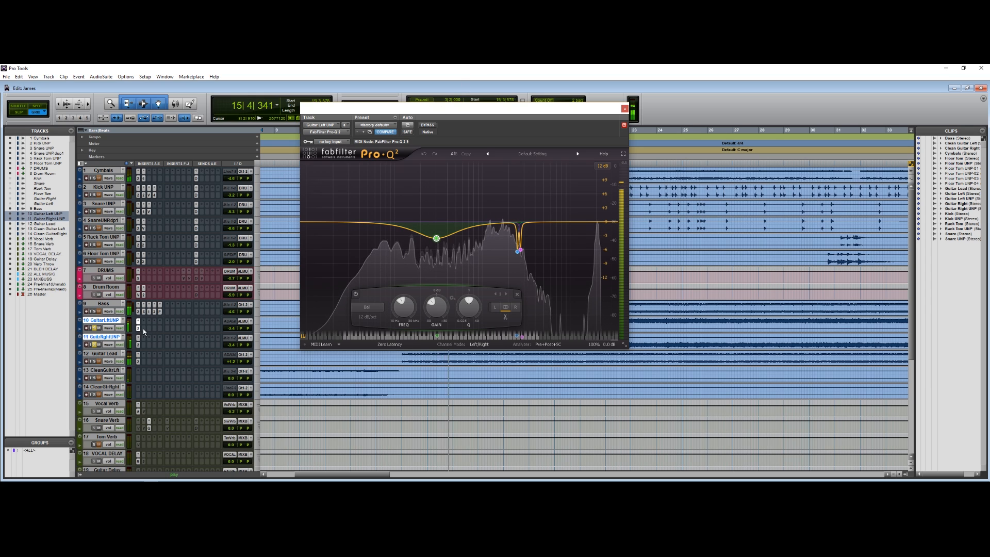
pyautogui.click(633, 320)
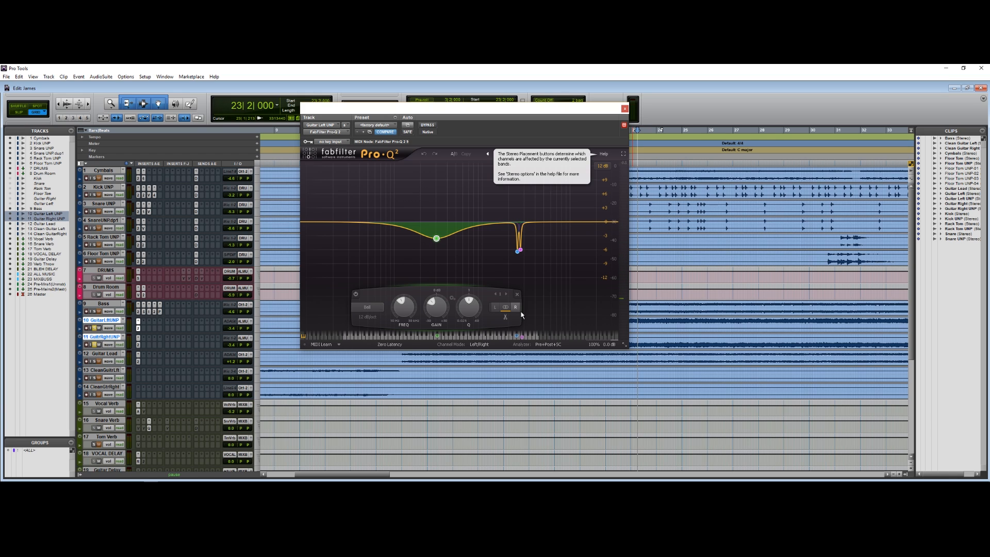
pyautogui.press('space')
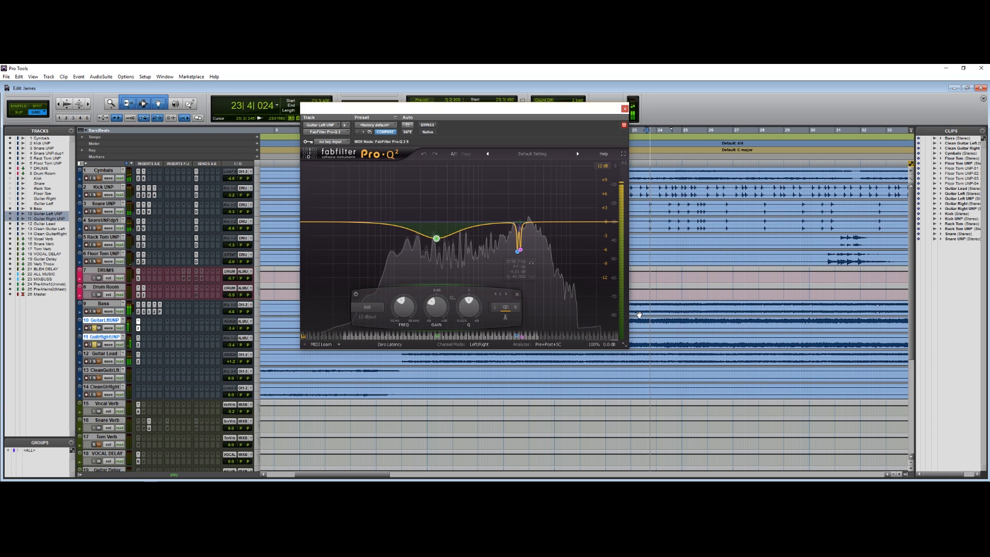
pyautogui.keyDown('ctrl'); pyautogui.click(138, 328); pyautogui.keyUp('ctrl')
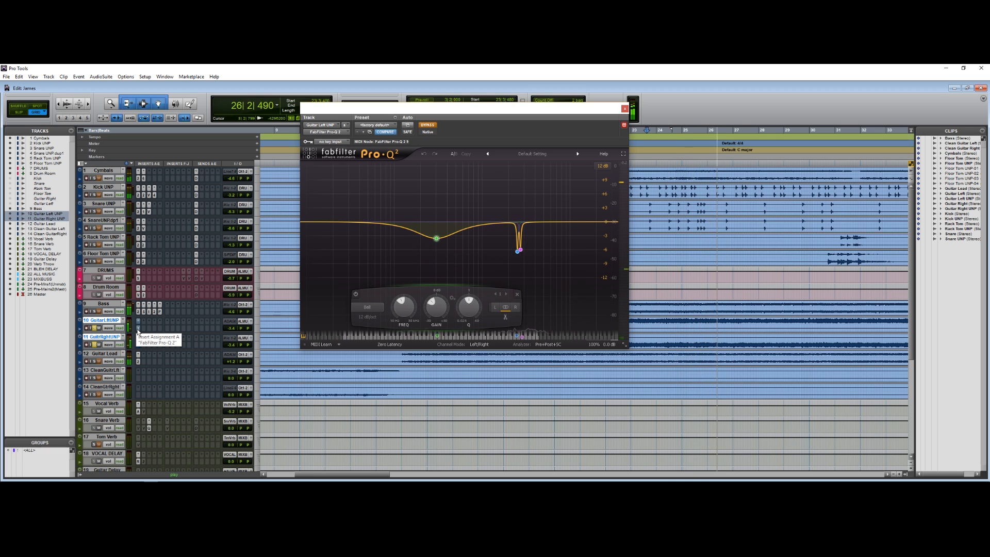
pyautogui.keyDown('ctrl'); pyautogui.click(139, 328); pyautogui.keyUp('ctrl')
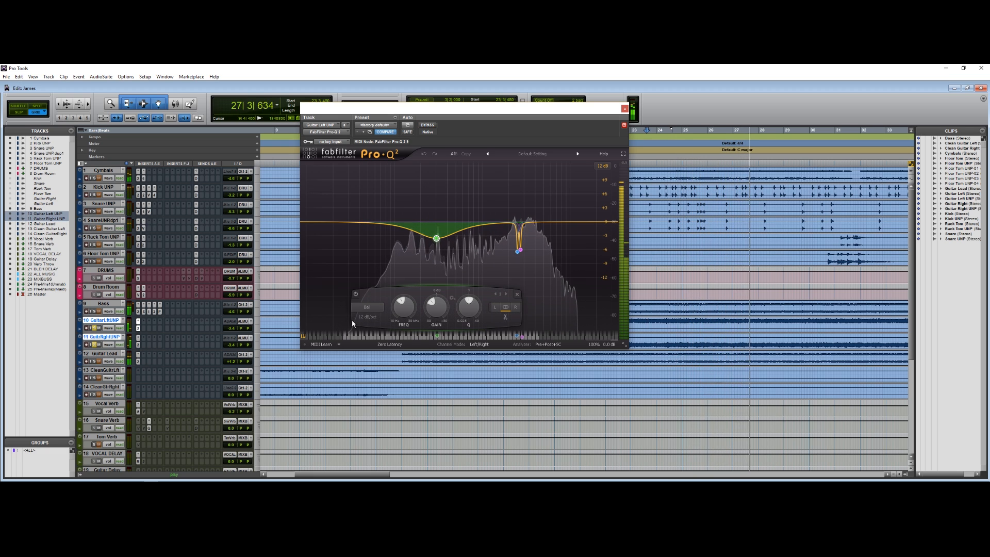
pyautogui.press('space')
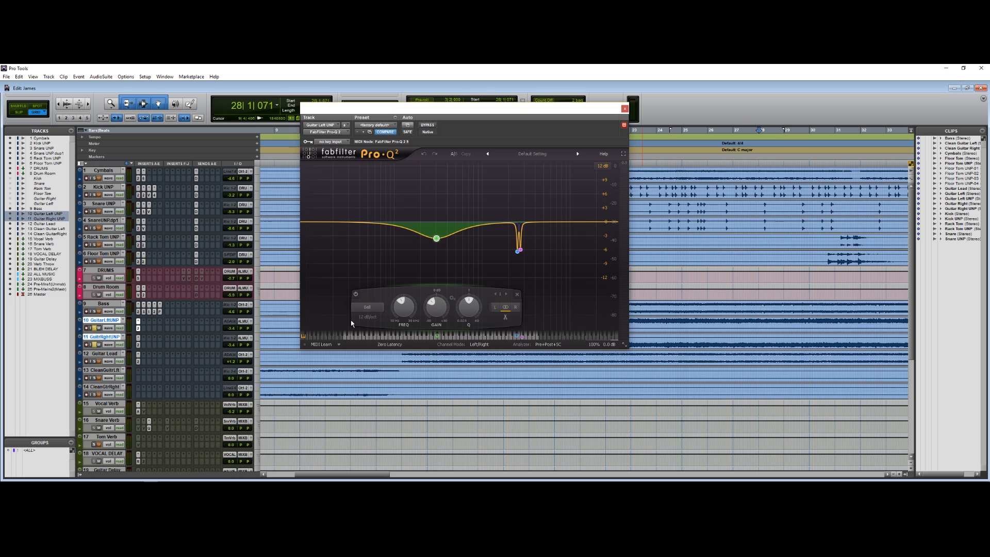
pyautogui.click(624, 108)
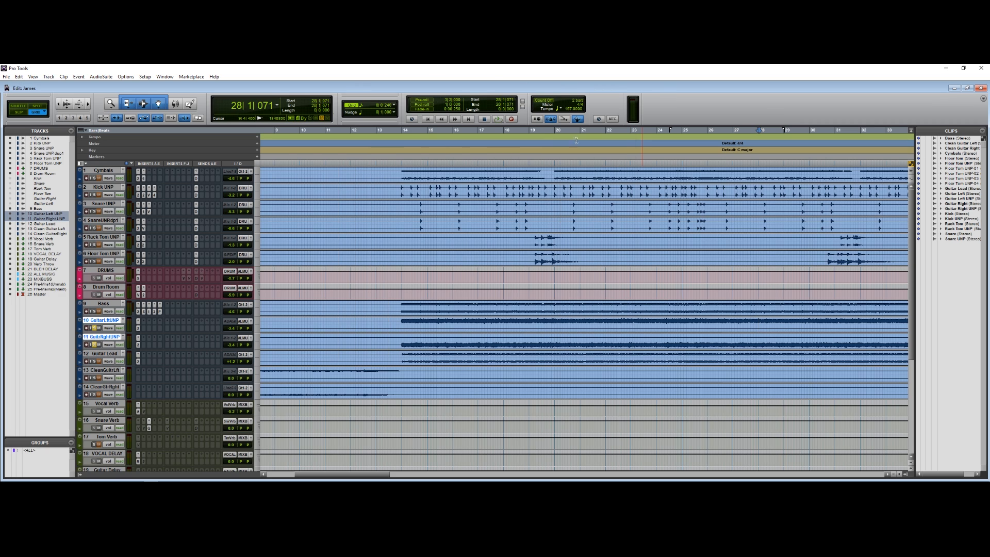
# Place the edit cursor just before bar 14, where the rhythm guitars come in.
pyautogui.click(400, 322)
pyautogui.hotkey('ctrl', '[')
pyautogui.hotkey('ctrl', '[')
pyautogui.hotkey('ctrl', ']')
pyautogui.hotkey('ctrl', ']')
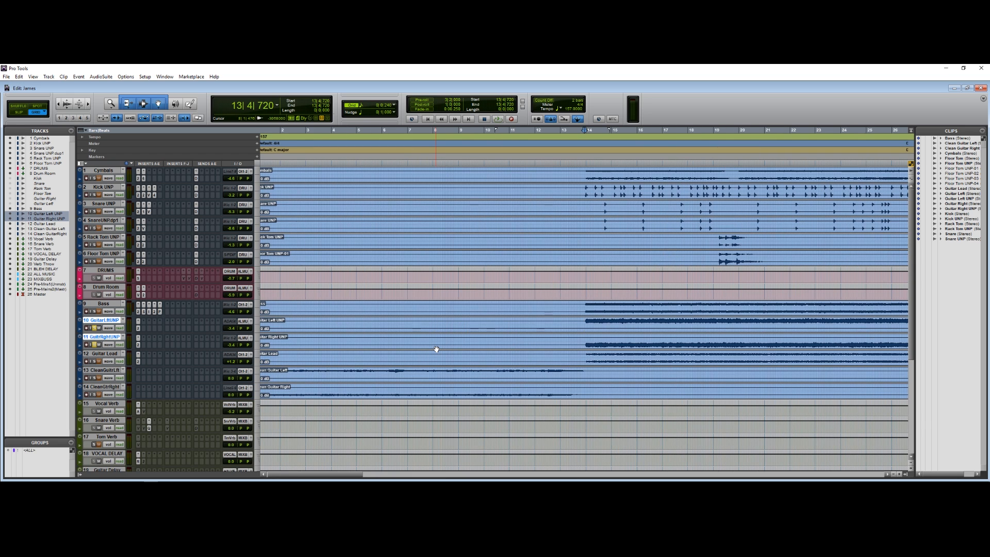
pyautogui.hscroll(3, 436, 348)
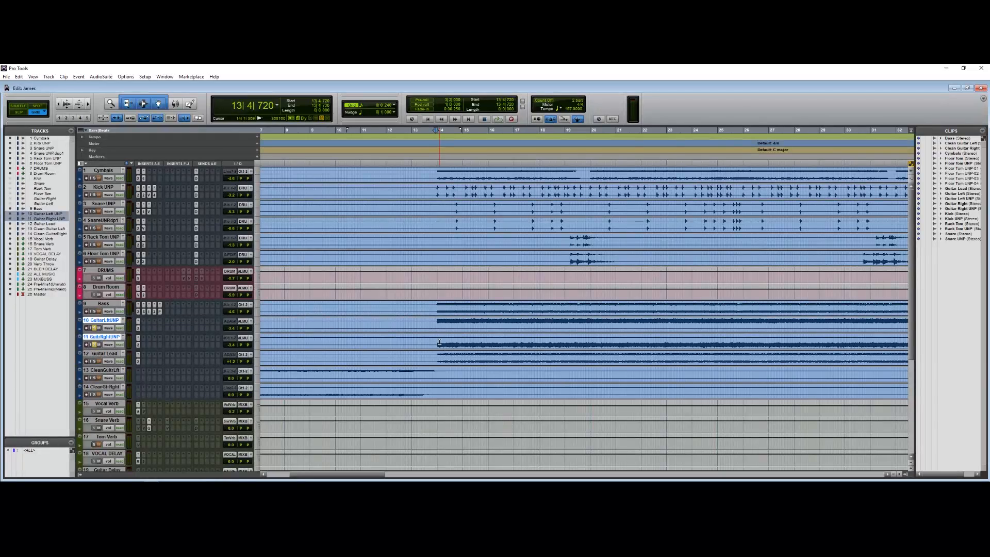
pyautogui.hscroll(2, 439, 342)
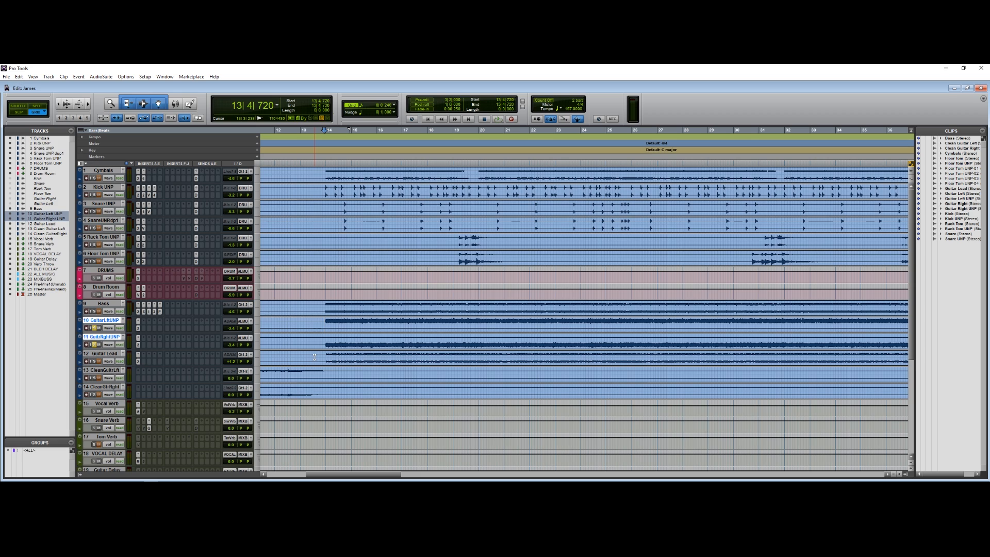
# Move the solo from the rhythm guitars to Guitar Lead, inspect the notches in its Pro-Q 2, and close the plug-in.
pyautogui.click(94, 344)
pyautogui.click(93, 361)
pyautogui.click(137, 361)
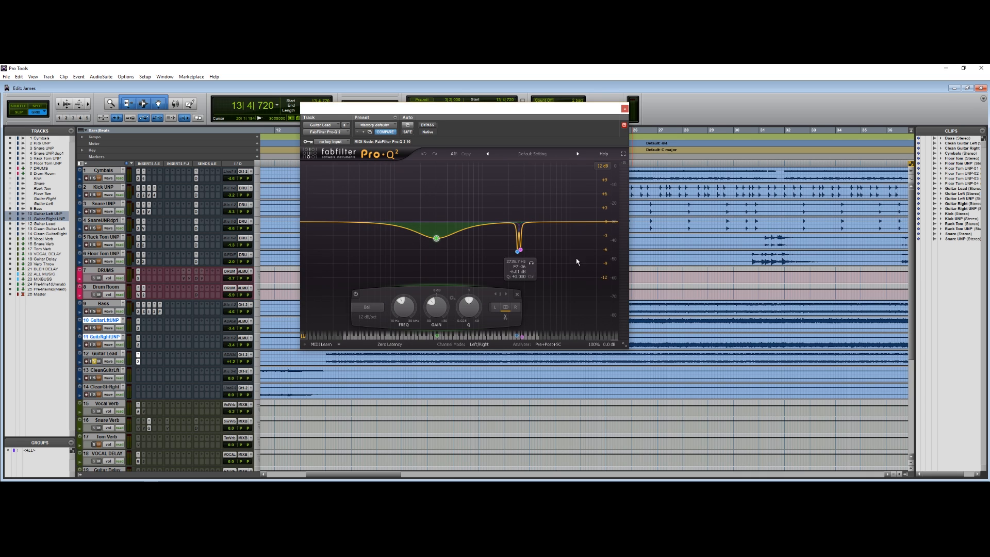
pyautogui.click(518, 251)
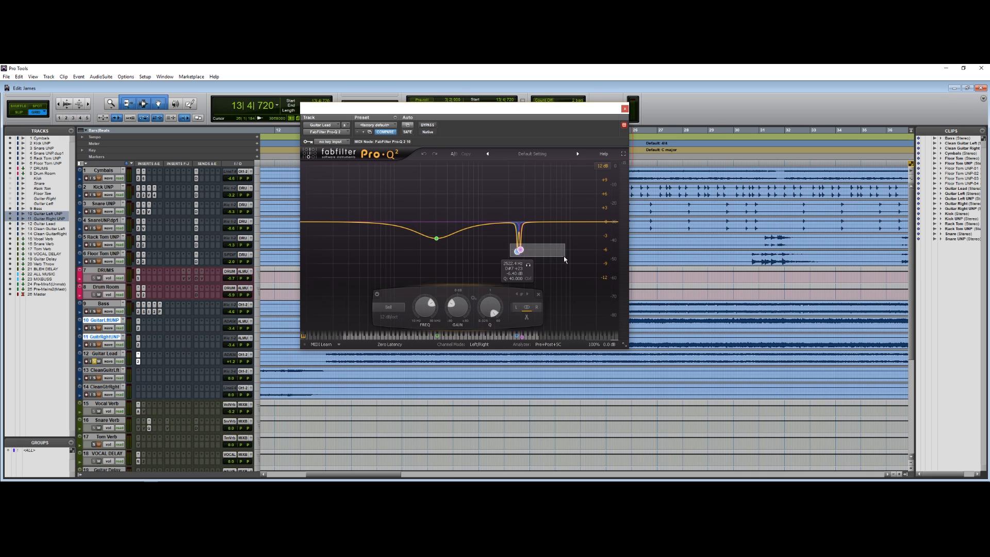
pyautogui.click(624, 108)
# Select the left and right clean guitar tracks and review their rows alongside the other tracks.
pyautogui.scroll(-3, 115, 294)
pyautogui.click(110, 304)
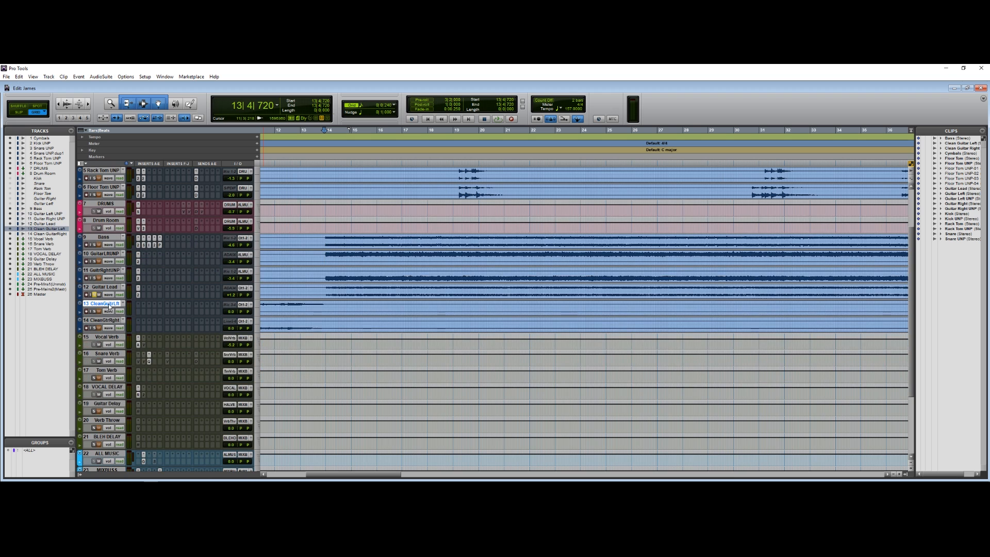
pyautogui.keyDown('shift'); pyautogui.click(110, 321); pyautogui.keyUp('shift')
pyautogui.scroll(3, 283, 304)
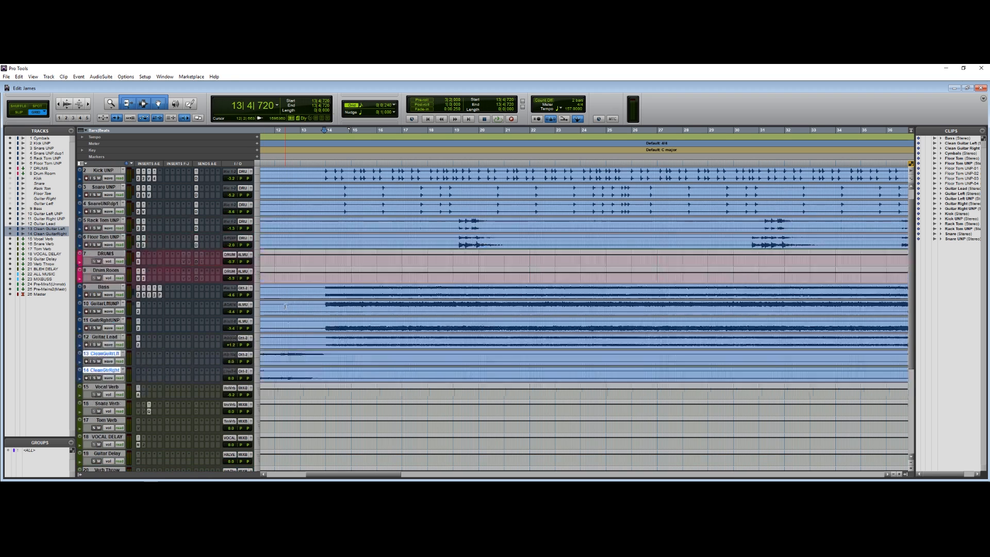
pyautogui.scroll(-6, 283, 304)
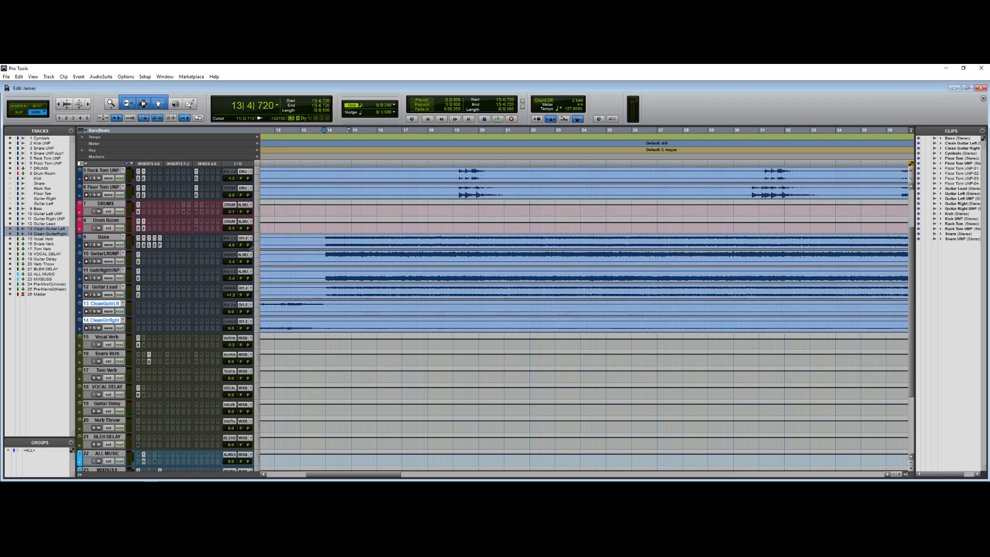
pyautogui.scroll(6, 333, 258)
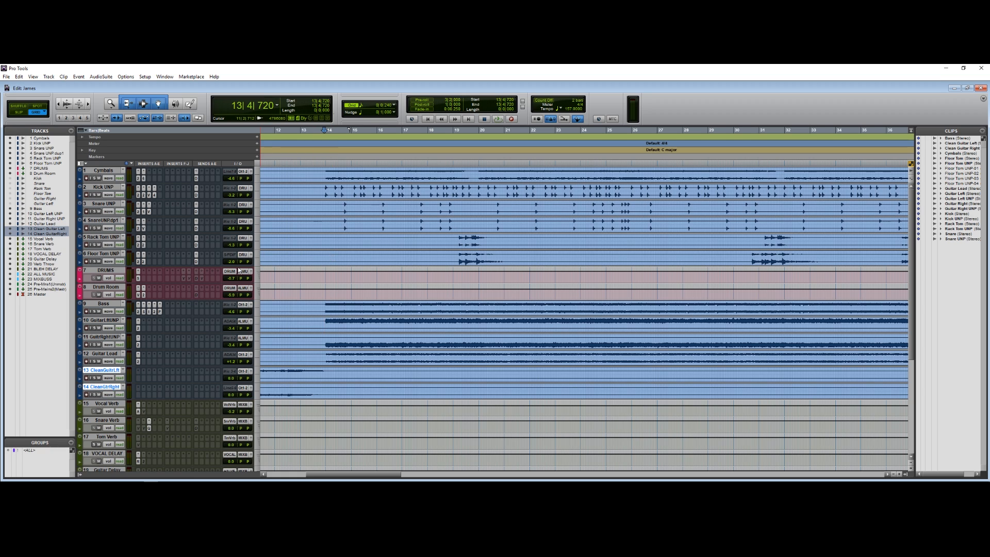
# Select the Drum Room track and review the sends on the tom, snare, kick and cymbal tracks, closing the send window when done.
pyautogui.click(118, 288)
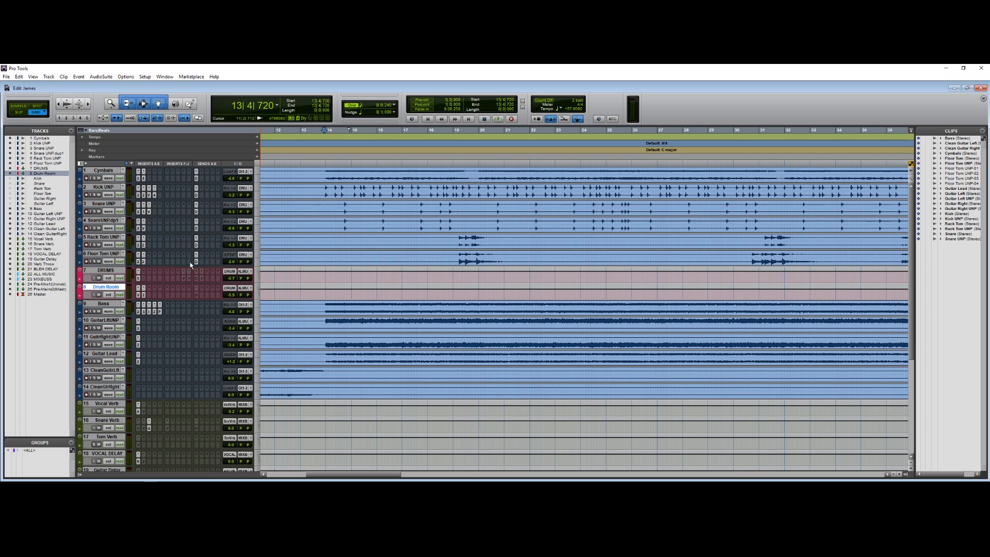
pyautogui.click(196, 262)
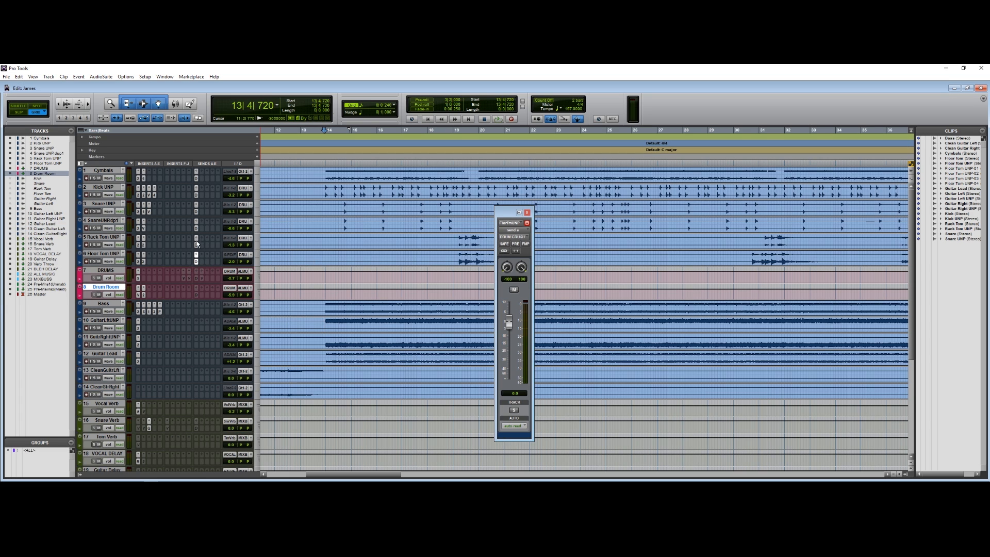
pyautogui.click(196, 245)
pyautogui.click(196, 229)
pyautogui.click(195, 212)
pyautogui.click(196, 195)
pyautogui.click(196, 178)
pyautogui.click(196, 195)
pyautogui.click(526, 213)
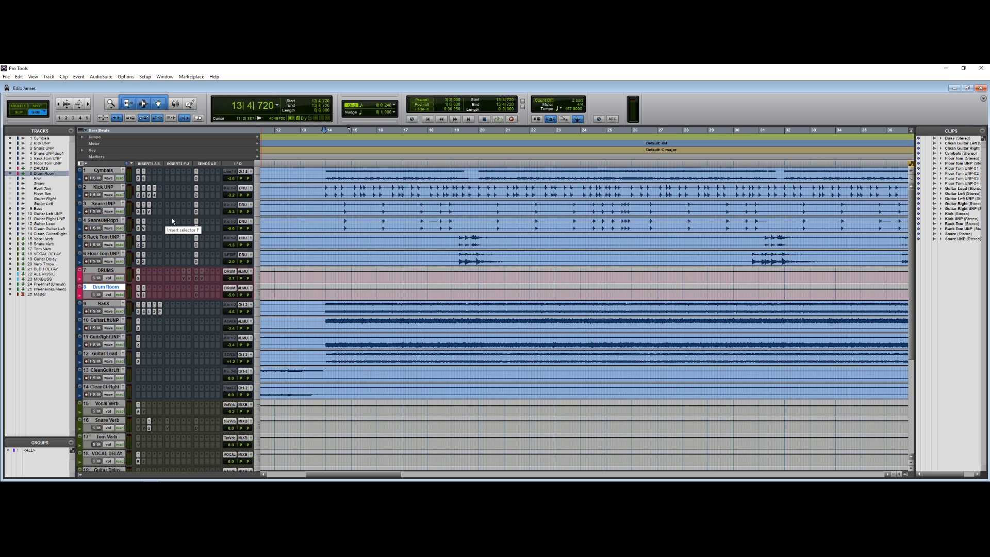
# Place the cursor at the start of bar 14, and review the Bass track's Saturn and IR-L inserts, closing each one.
pyautogui.scroll(-4, 177, 227)
pyautogui.click(331, 247)
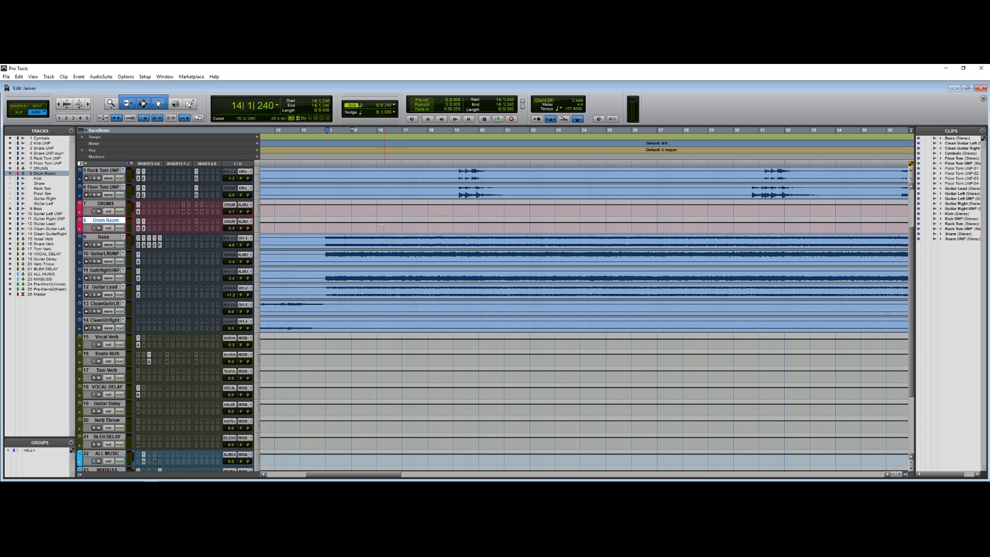
pyautogui.click(144, 247)
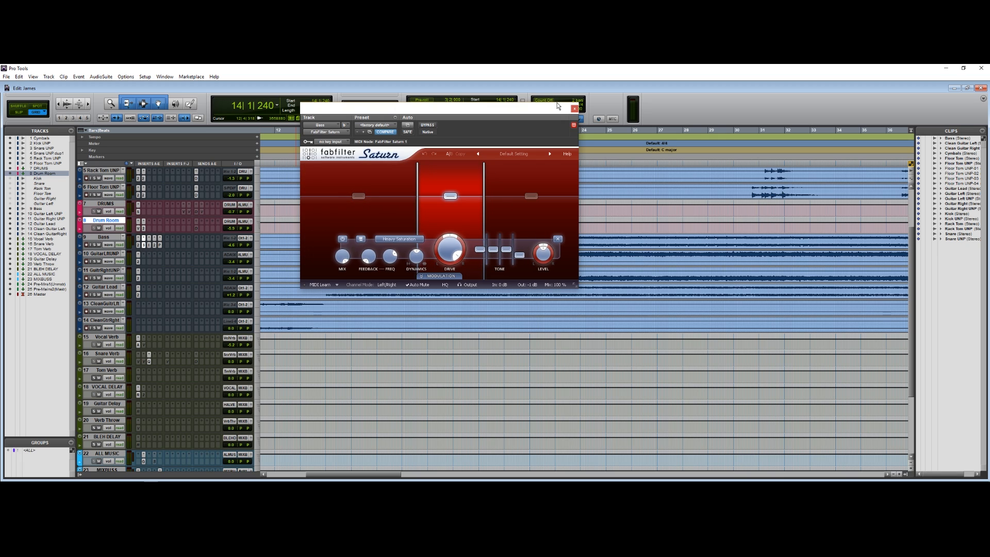
pyautogui.click(574, 108)
pyautogui.click(151, 247)
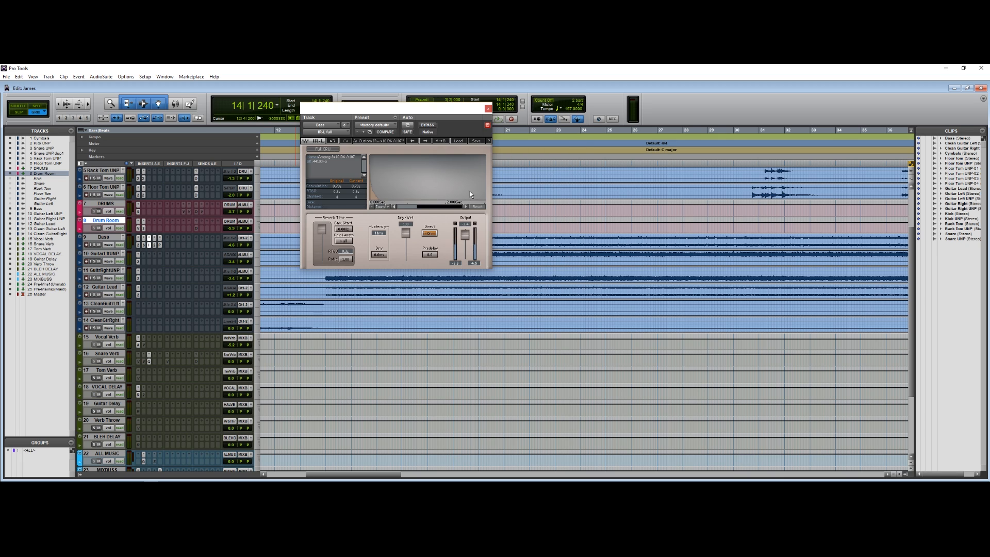
pyautogui.click(487, 106)
pyautogui.scroll(4, 335, 211)
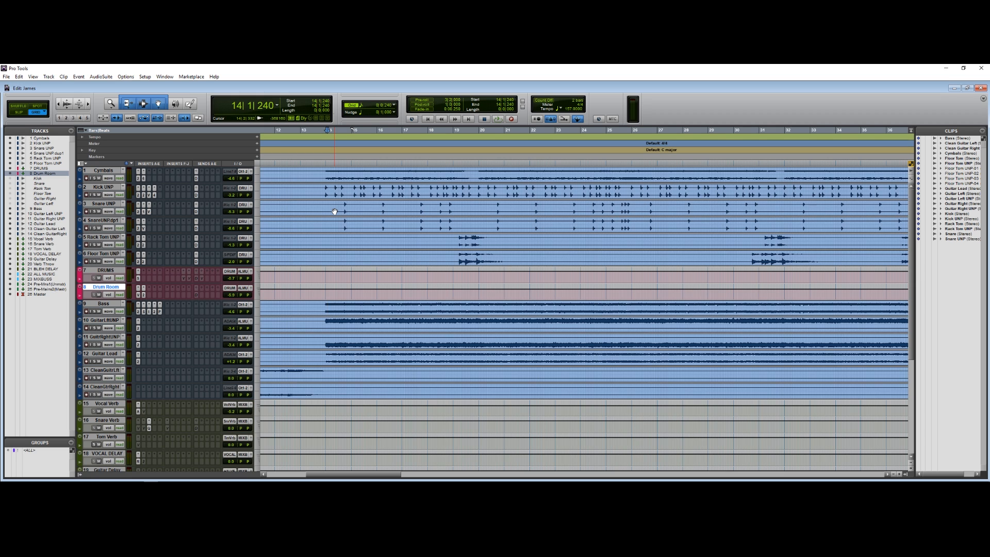
# Select the Guitar Left UNP track and recheck its Pro-Q 2 curve, closing the plug-in when done.
pyautogui.scroll(-1, 106, 303)
pyautogui.click(106, 303)
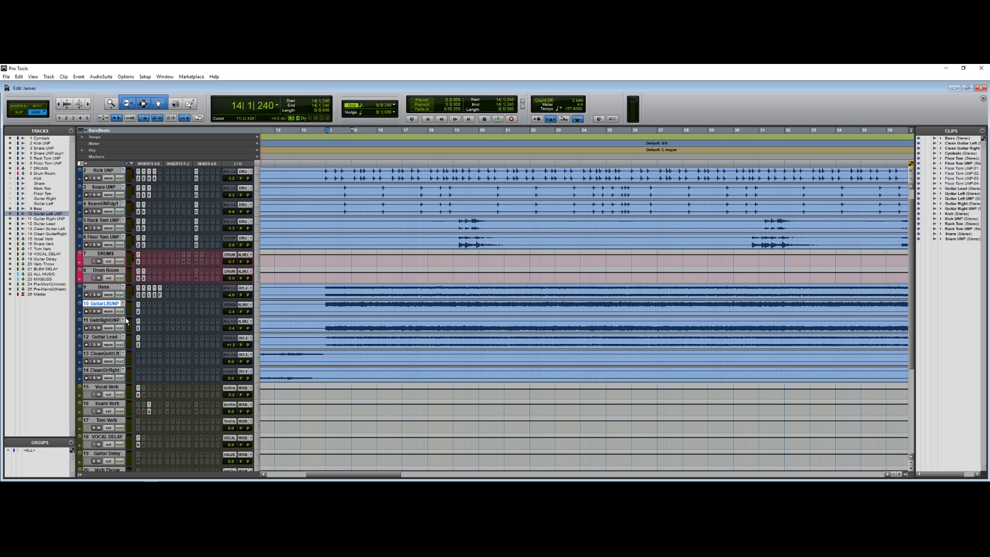
pyautogui.click(137, 310)
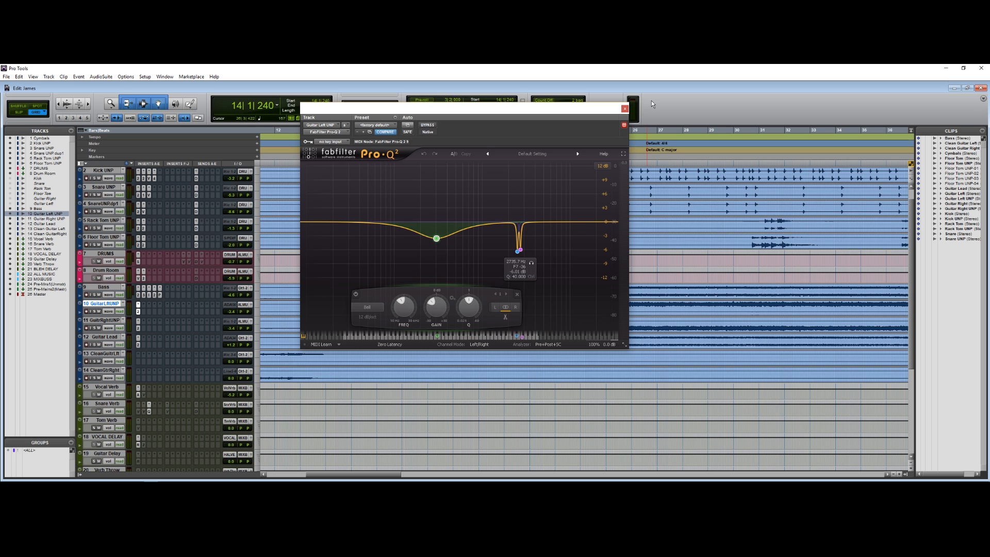
pyautogui.click(625, 109)
# Review the reverb plug-ins on the Snare Verb and Vocal Verb tracks, leaving the Snare Verb's Spaces open.
pyautogui.scroll(-5, 152, 367)
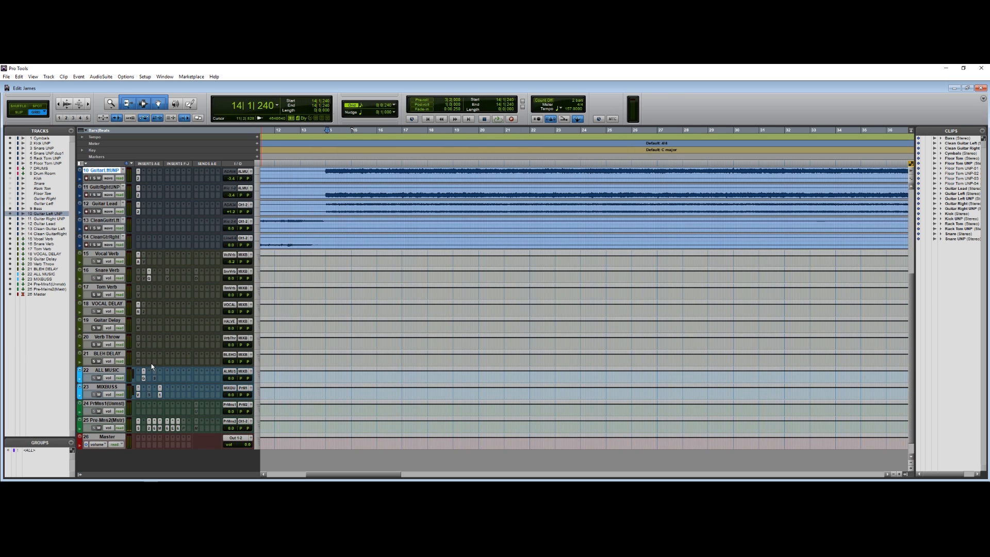
pyautogui.click(148, 276)
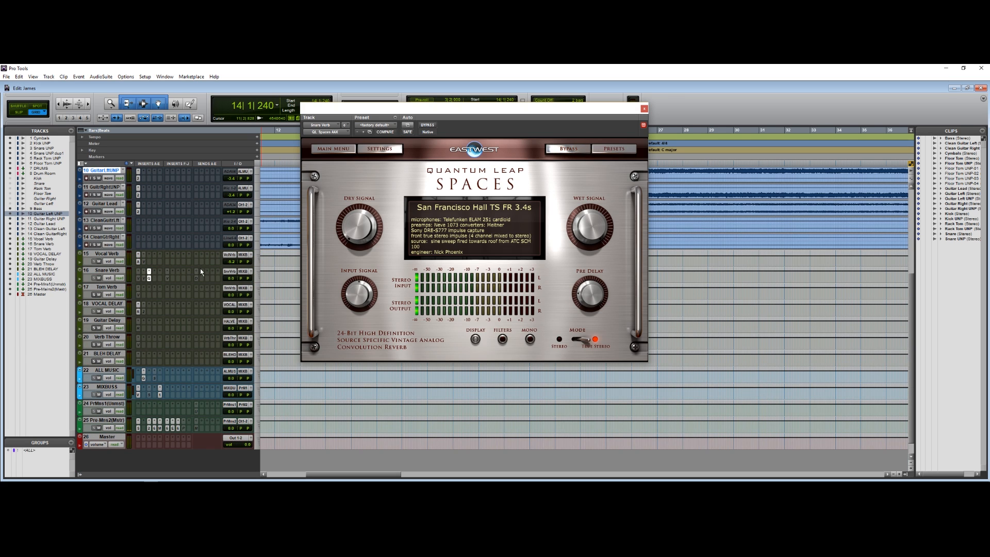
pyautogui.click(139, 262)
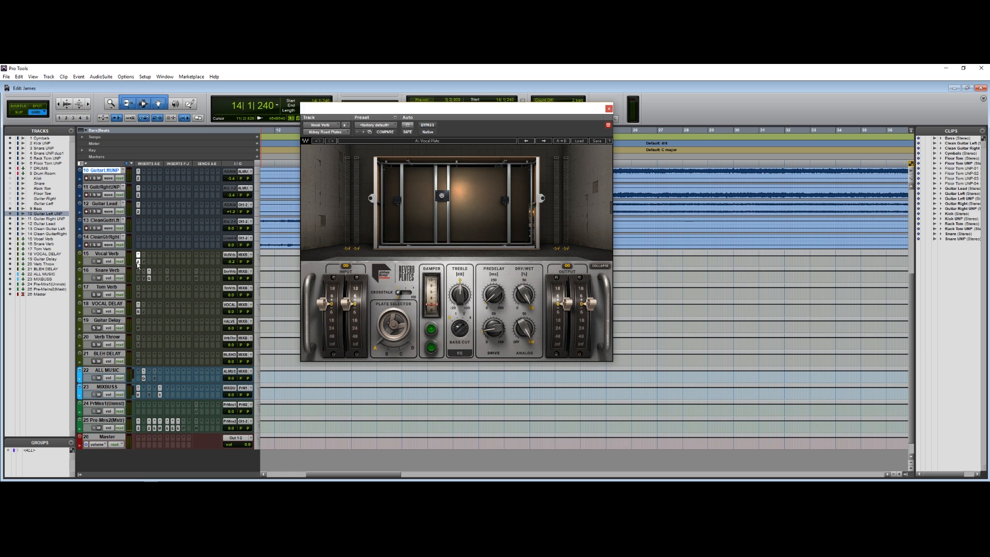
pyautogui.click(149, 279)
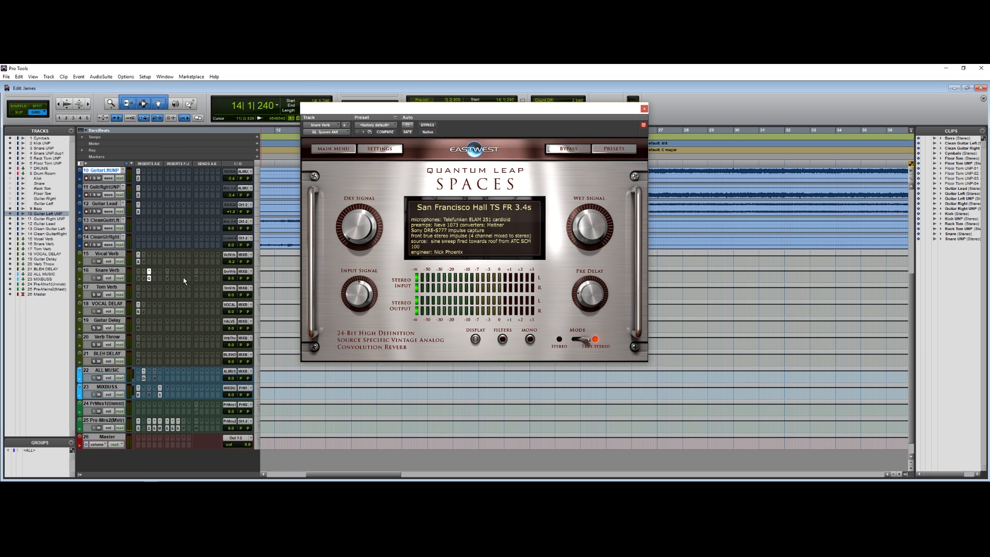
pyautogui.scroll(9, 184, 277)
pyautogui.scroll(-8, 186, 260)
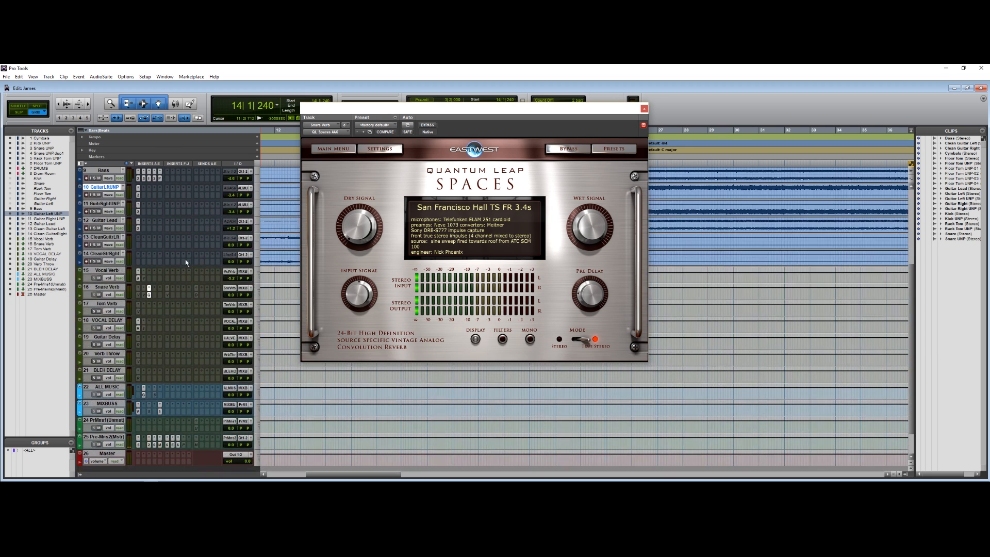
# Go through the Snare, Drum Room, Vocal Verb and VOCAL DELAY tracks, closing the Snare Verb's Spaces plug-in when done.
pyautogui.click(644, 108)
pyautogui.click(148, 294)
pyautogui.scroll(6, 188, 232)
pyautogui.scroll(2, 188, 232)
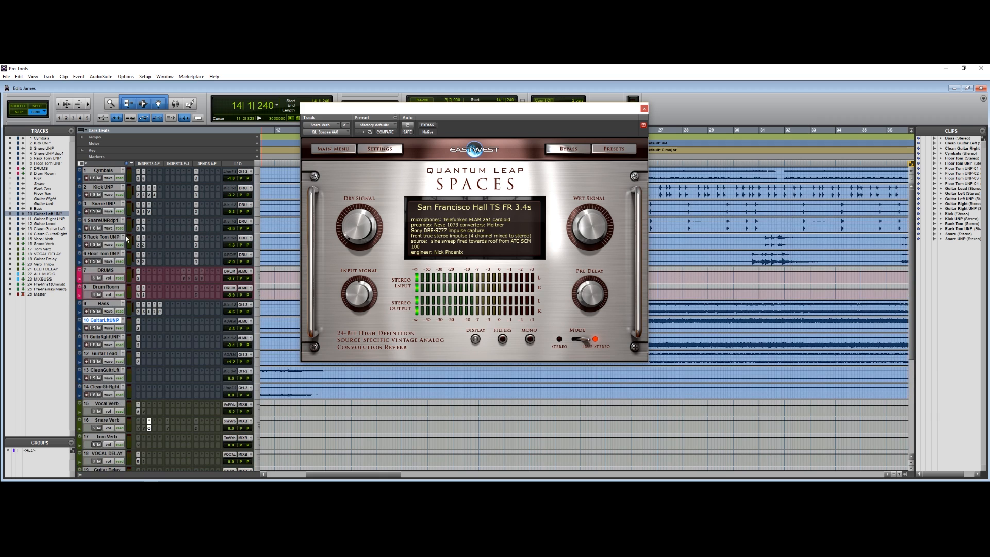
pyautogui.click(115, 220)
pyautogui.click(116, 287)
pyautogui.scroll(-5, 153, 275)
pyautogui.scroll(-5, 153, 274)
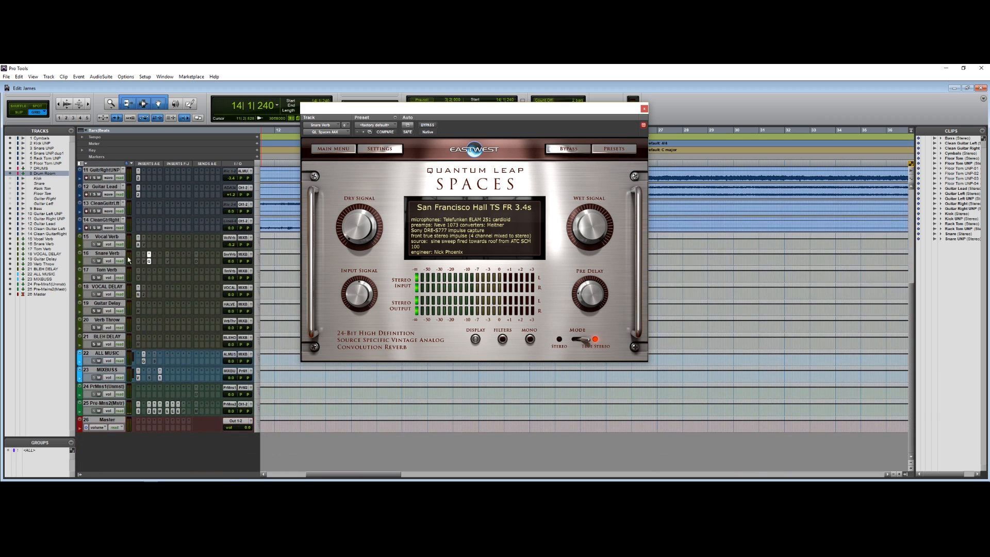
pyautogui.click(107, 236)
pyautogui.click(120, 288)
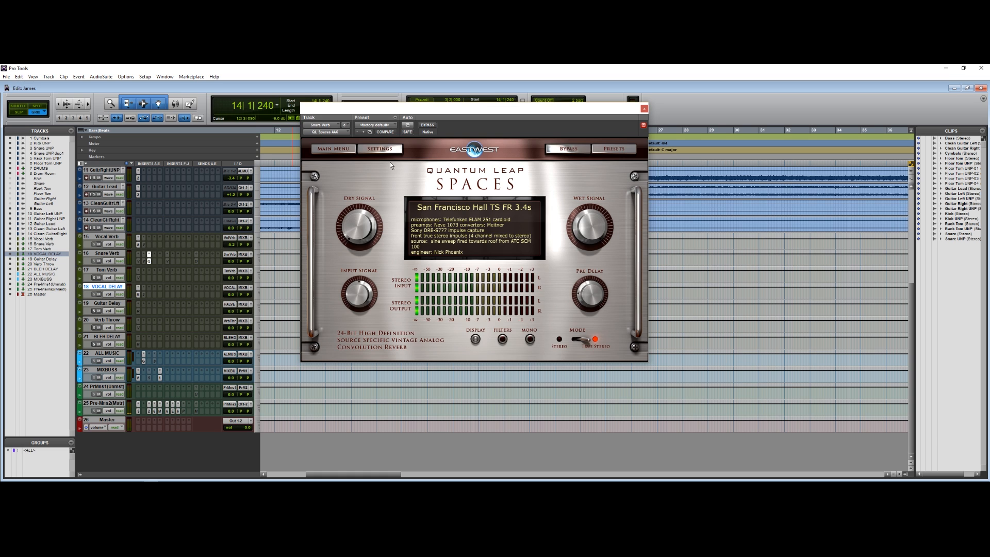
pyautogui.click(644, 108)
# Select the Tom Verb return and the Rack Tom and Floor Tom tracks in turn to review the tom reverb routing.
pyautogui.click(117, 271)
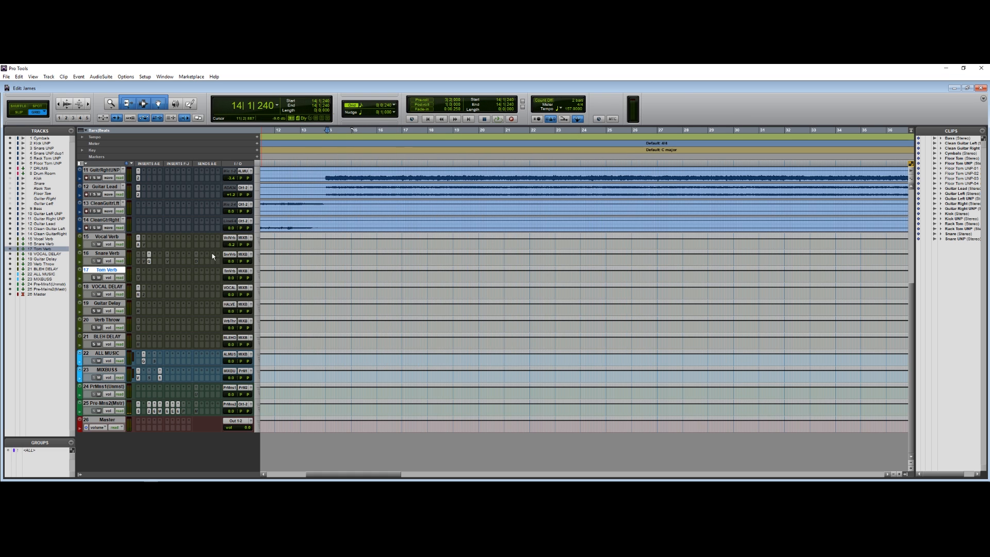
pyautogui.scroll(5, 211, 256)
pyautogui.click(111, 254)
pyautogui.click(109, 238)
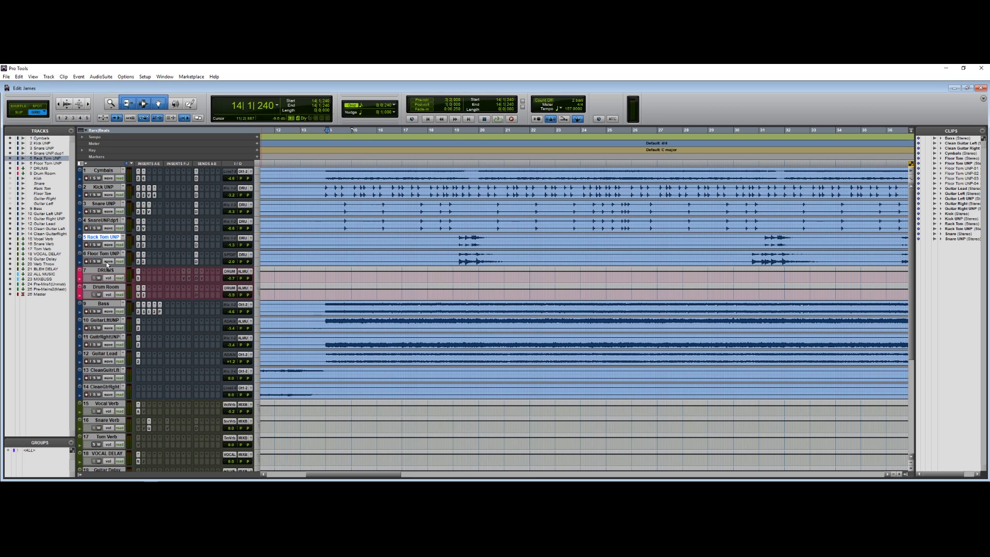
pyautogui.click(106, 254)
pyautogui.scroll(-10, 235, 281)
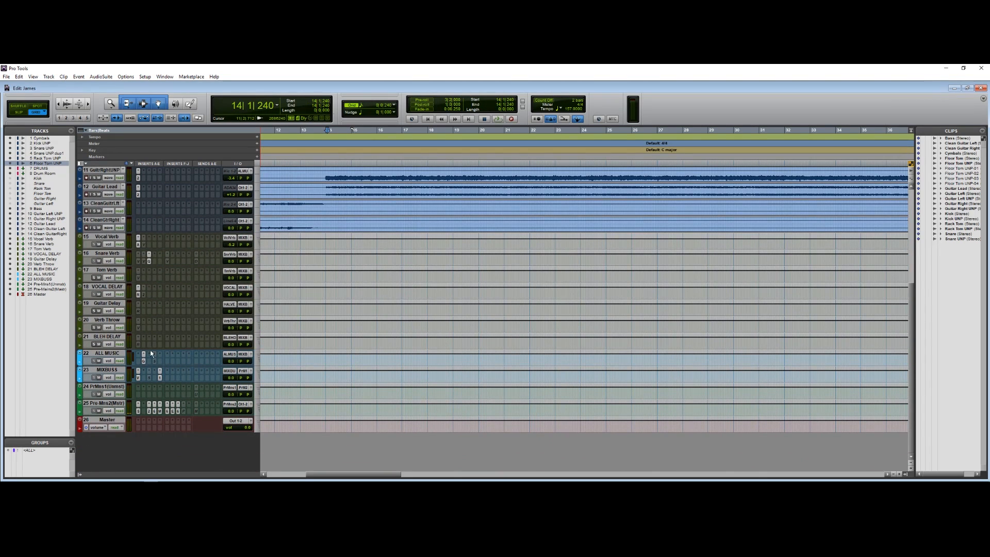
# Select the ALL MUSIC, MIXBUSS and two Pre-Mains tracks in turn to review the mix bus chain.
pyautogui.click(117, 353)
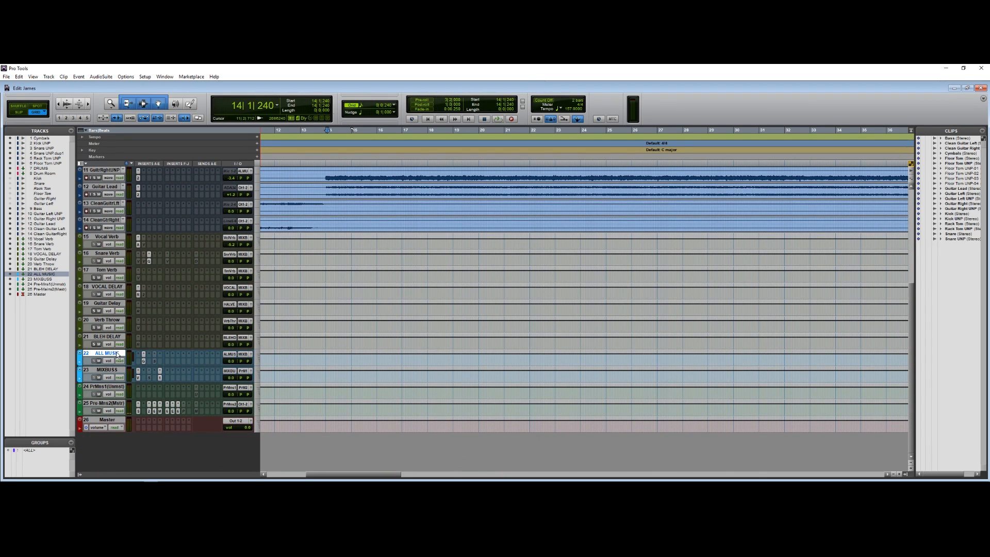
pyautogui.click(102, 403)
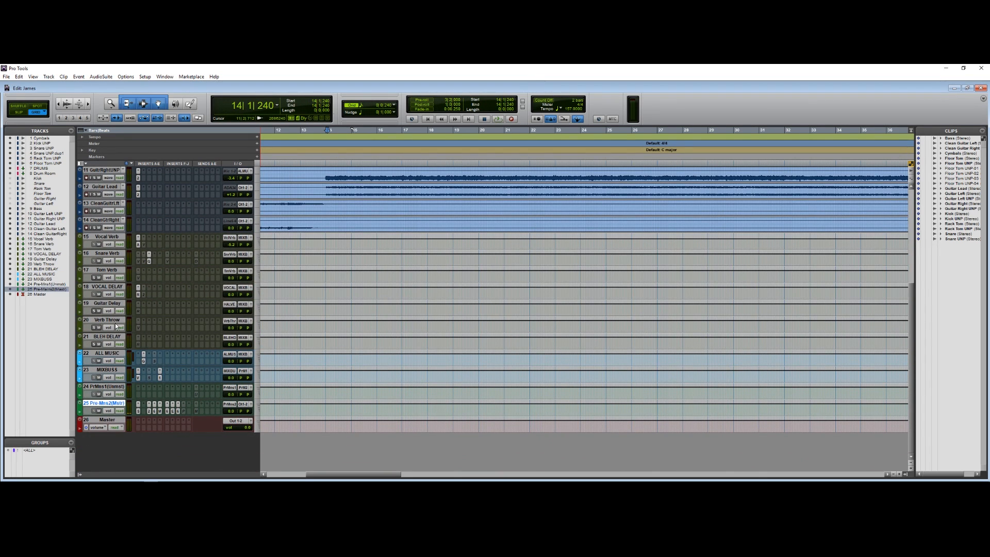
pyautogui.click(107, 354)
pyautogui.click(114, 371)
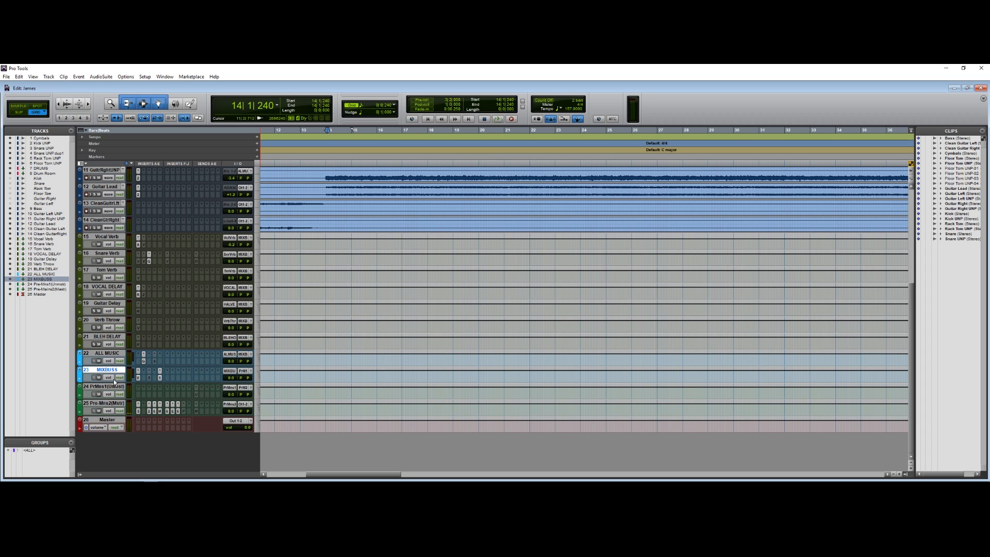
pyautogui.click(112, 387)
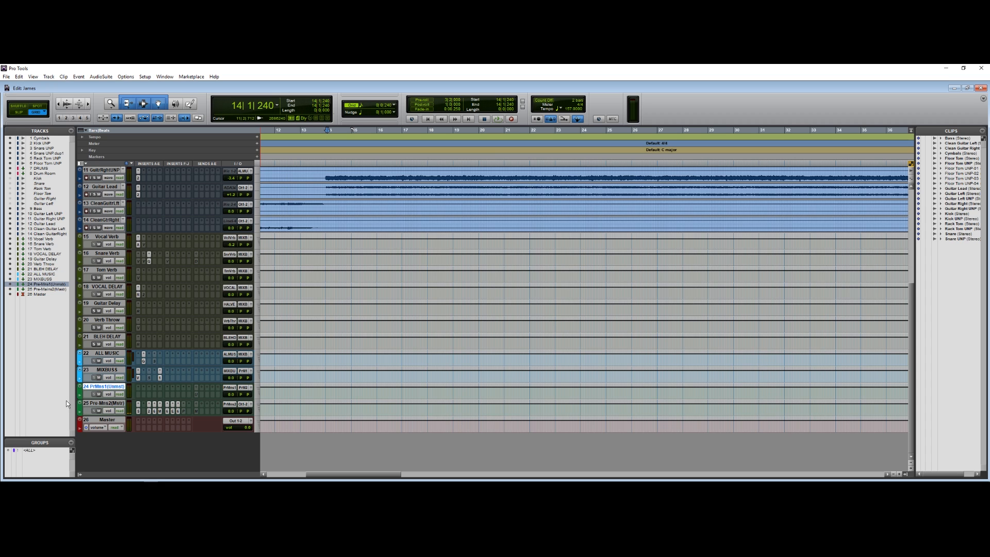
pyautogui.click(110, 405)
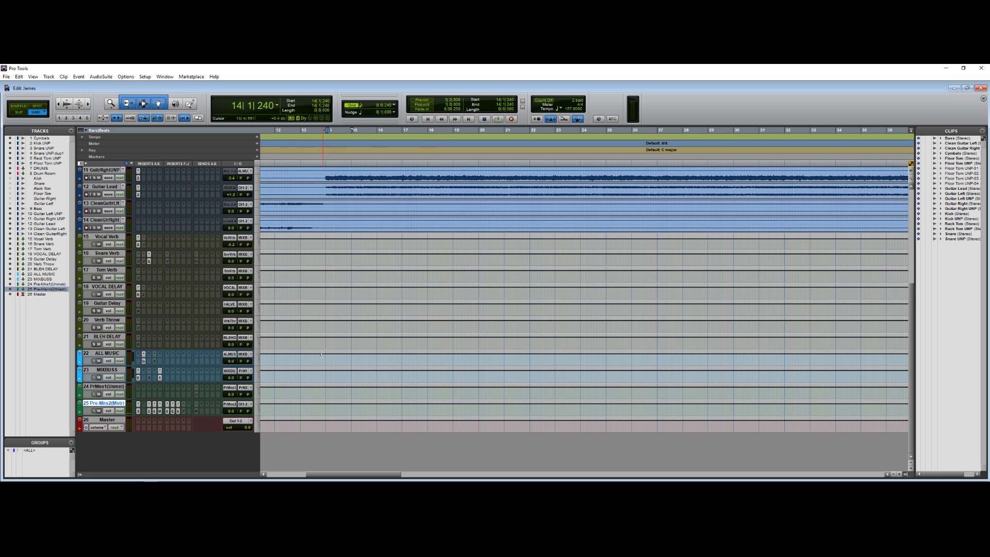
# From the start of the timeline, examine how the instrument, reverb and delay tracks are routed around the ALL MUSIC track.
pyautogui.moveTo(351, 474); pyautogui.dragTo(294, 472)
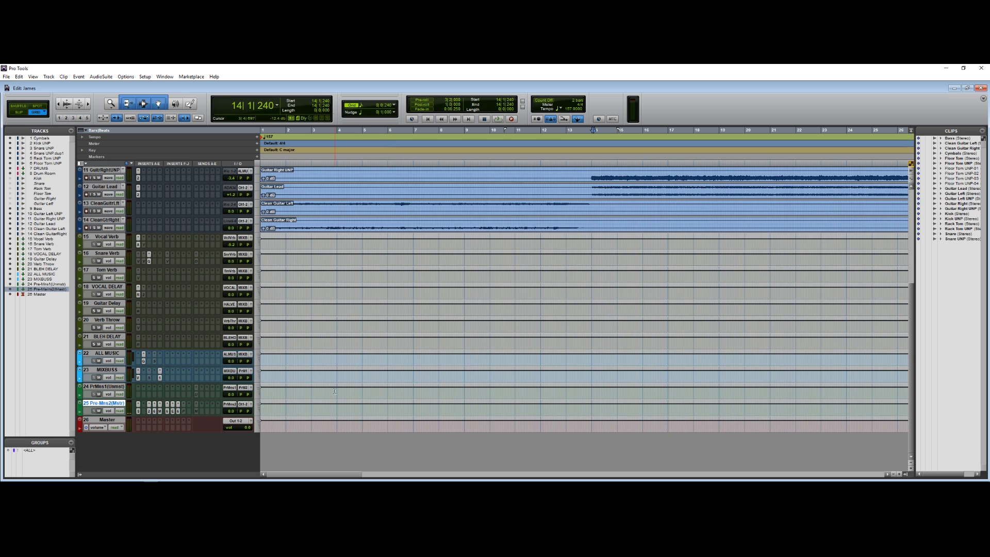
pyautogui.scroll(3, 335, 374)
pyautogui.scroll(-3, 335, 373)
pyautogui.scroll(3, 177, 345)
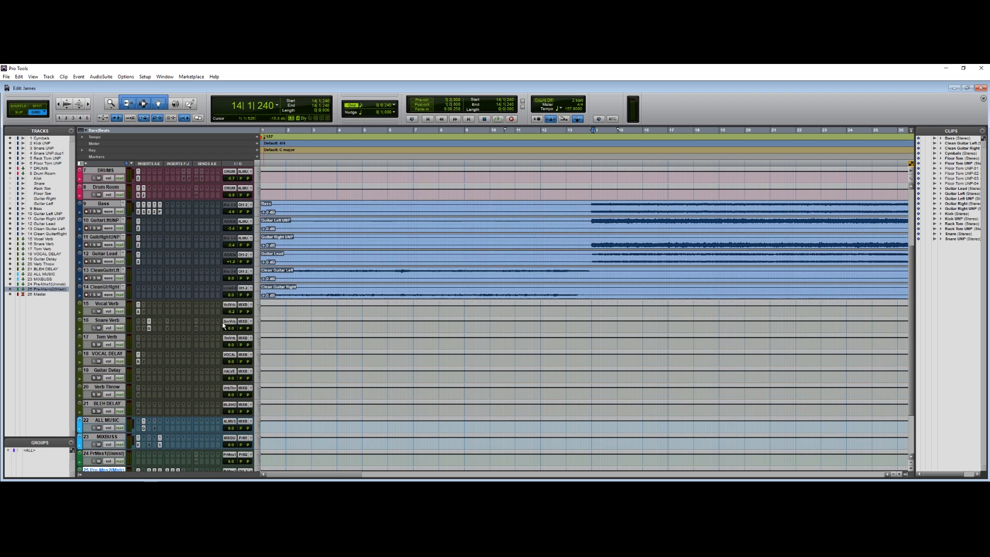
pyautogui.scroll(-3, 194, 312)
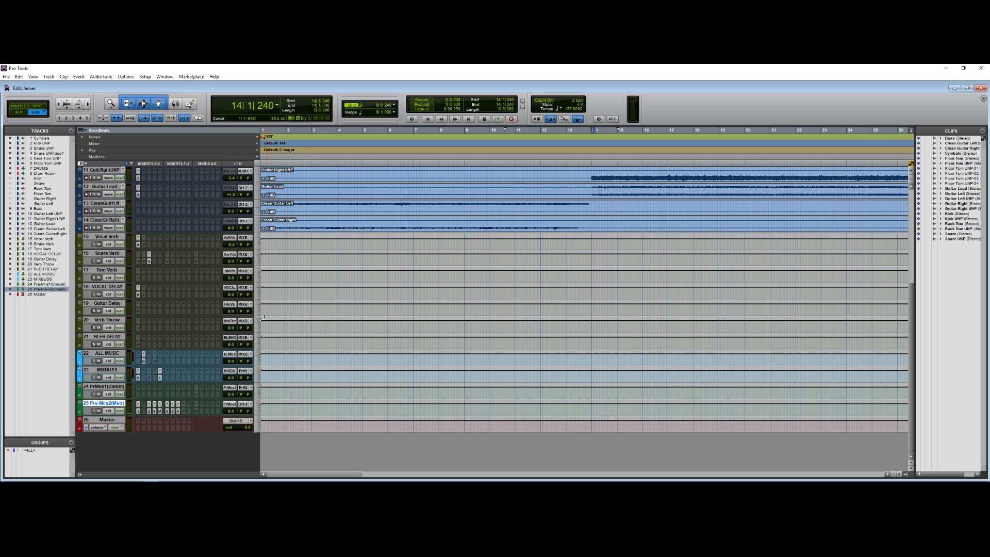
pyautogui.click(116, 354)
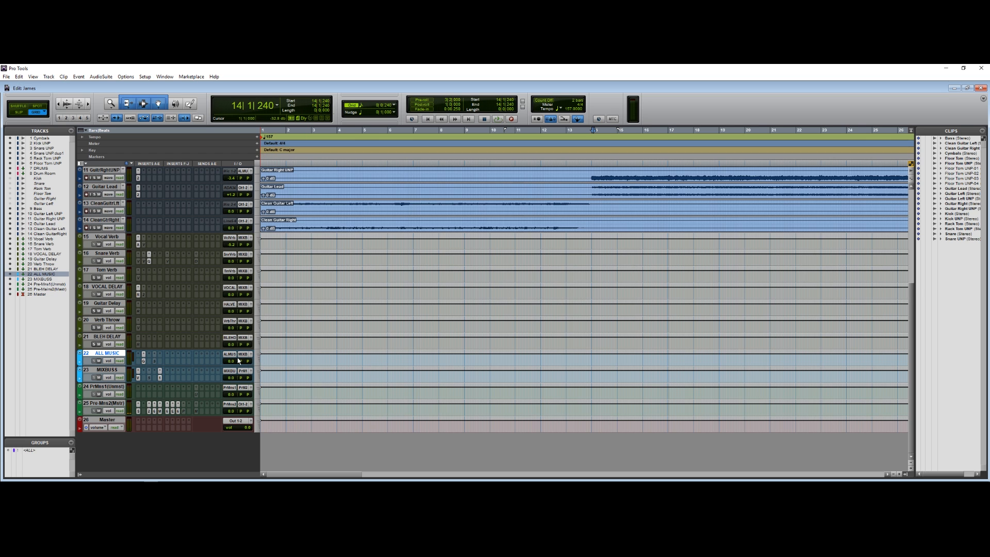
pyautogui.scroll(3, 161, 322)
pyautogui.click(113, 288)
pyautogui.click(108, 387)
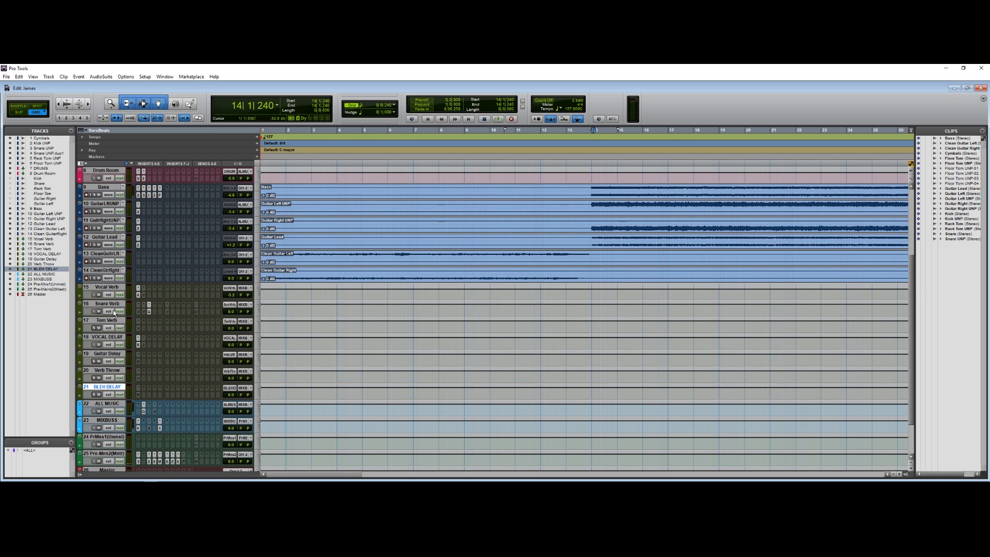
pyautogui.scroll(-3, 105, 375)
pyautogui.click(107, 356)
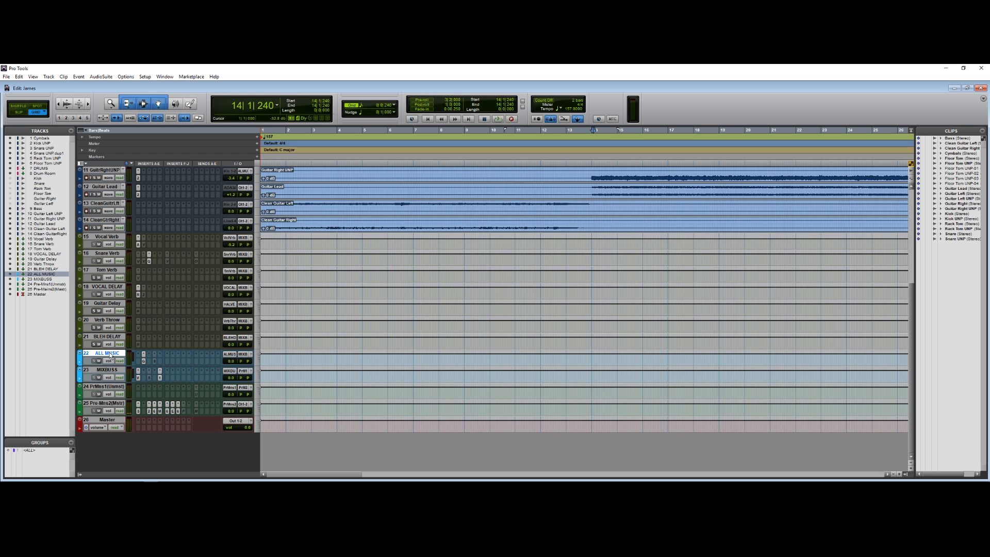
# Route the Cymbals track's output to the DRUM bus and select the DRUMS track.
pyautogui.scroll(10, 295, 261)
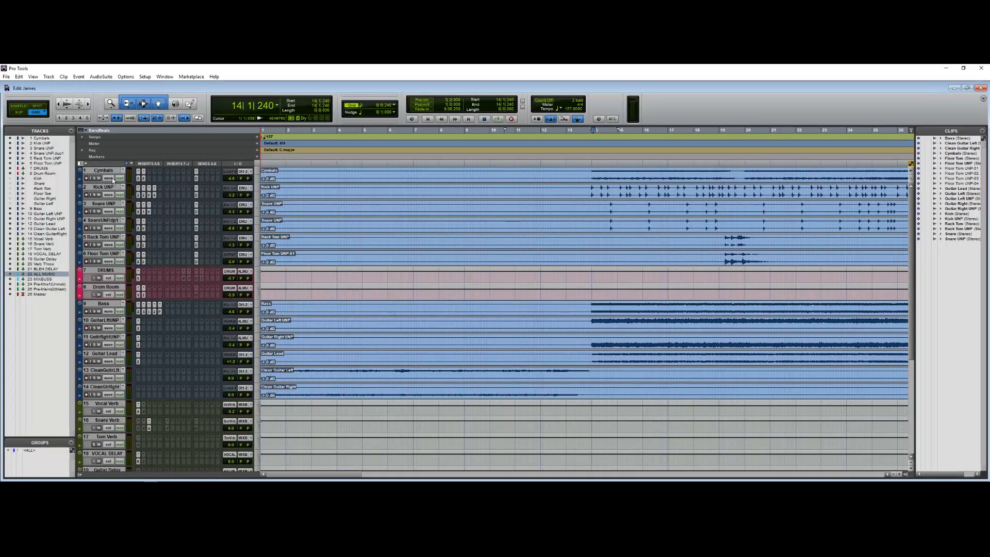
pyautogui.click(244, 171)
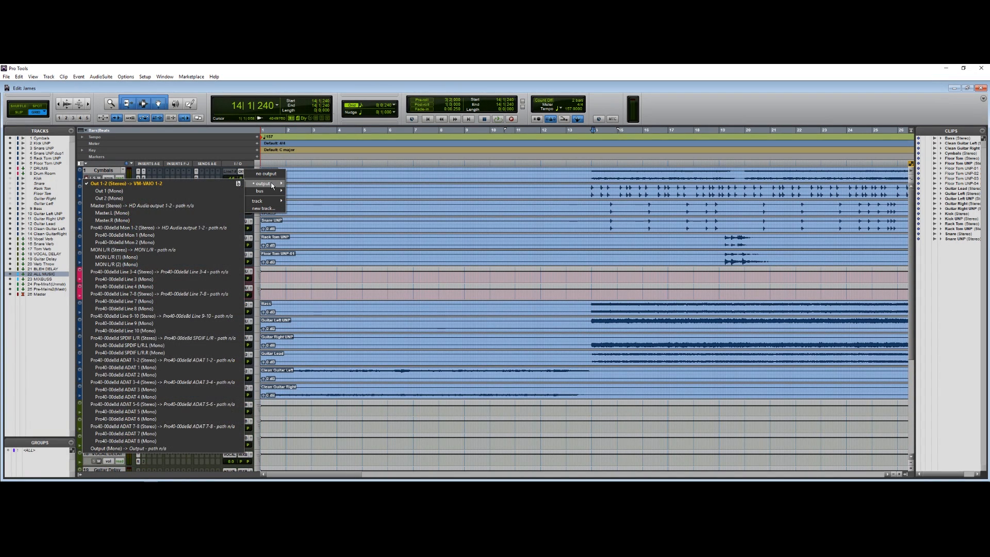
pyautogui.moveTo(255, 191)
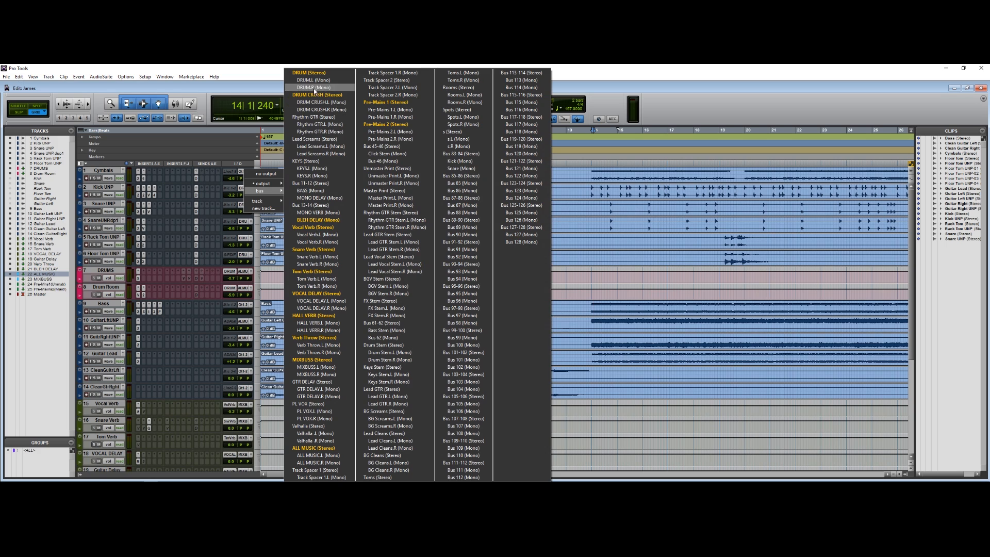
pyautogui.click(315, 80)
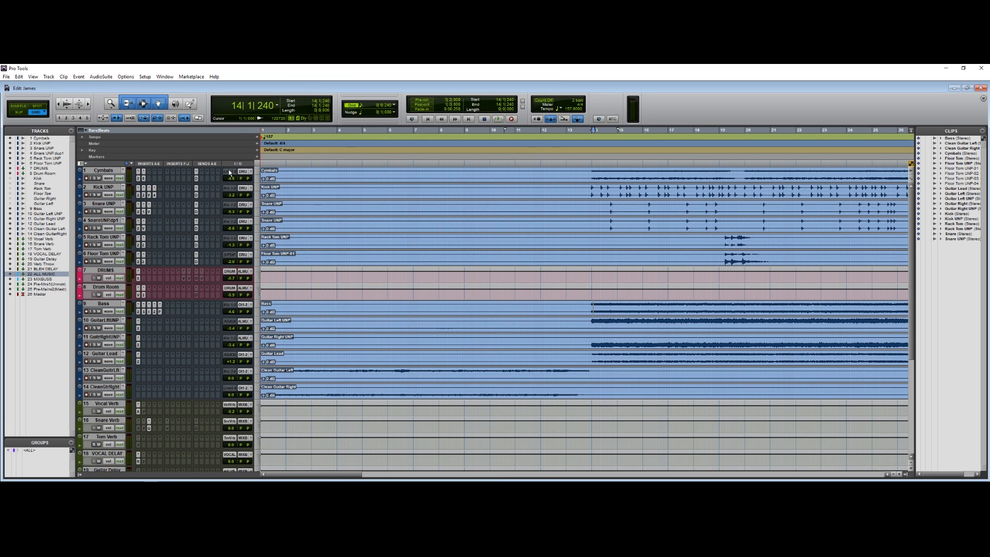
pyautogui.click(124, 273)
pyautogui.scroll(-10, 125, 276)
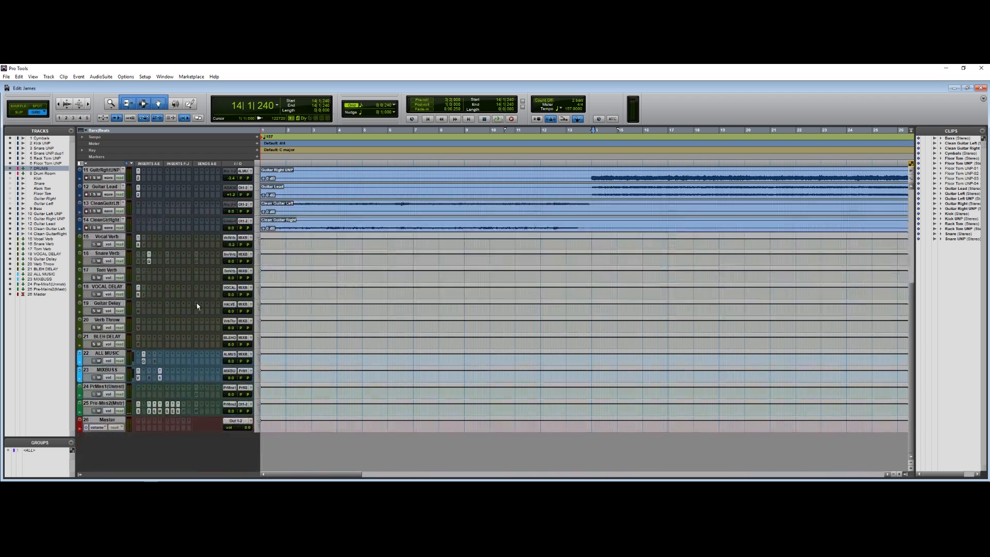
# Select the Bass through Clean Guitar Right tracks and route all their outputs to the ALL MUSIC (Stereo) bus.
pyautogui.scroll(5, 118, 356)
pyautogui.click(112, 221)
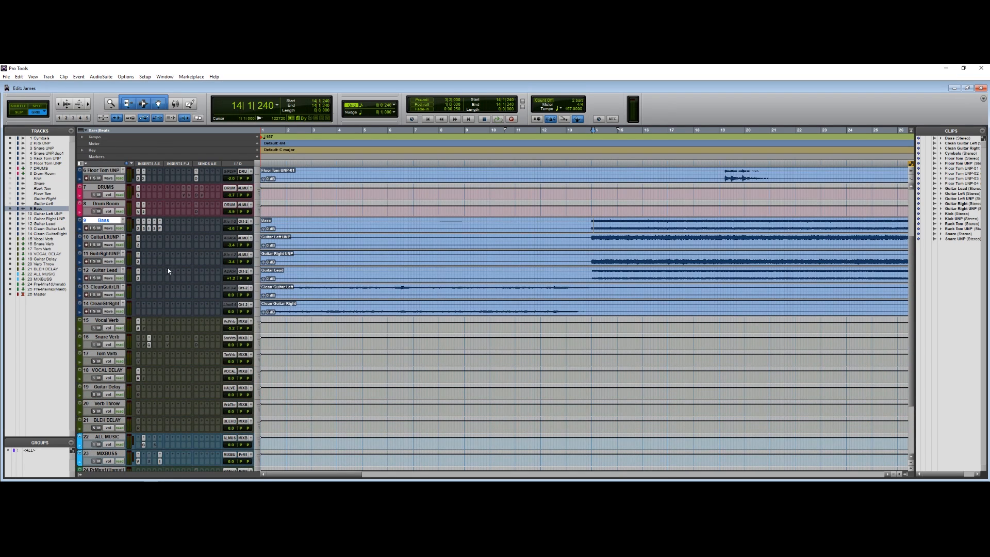
pyautogui.keyDown('shift'); pyautogui.click(109, 307); pyautogui.keyUp('shift')
pyautogui.click(243, 304)
pyautogui.moveTo(253, 325)
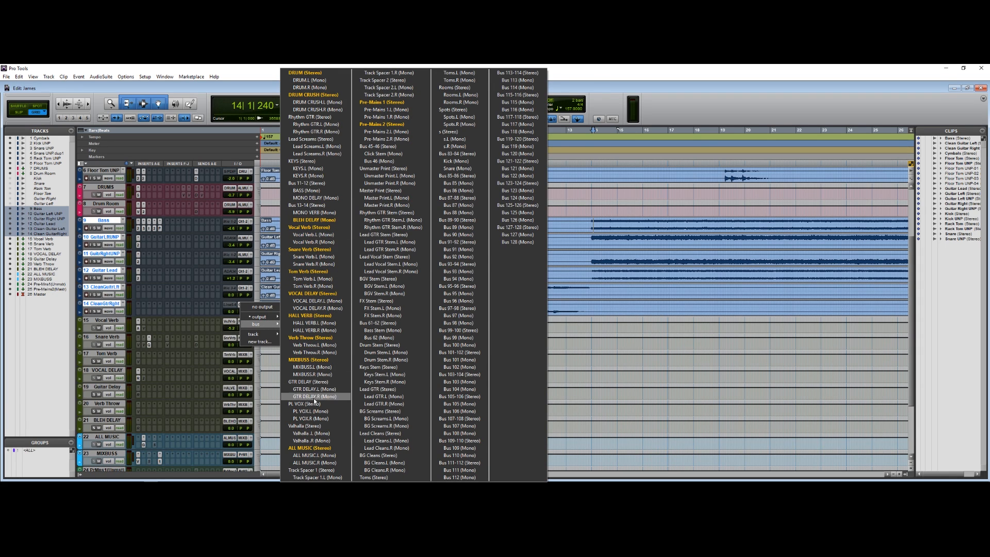
pyautogui.keyDown('alt'); pyautogui.keyDown('shift'); pyautogui.click(310, 447); pyautogui.keyUp('shift'); pyautogui.keyUp('alt')
pyautogui.scroll(2, 114, 241)
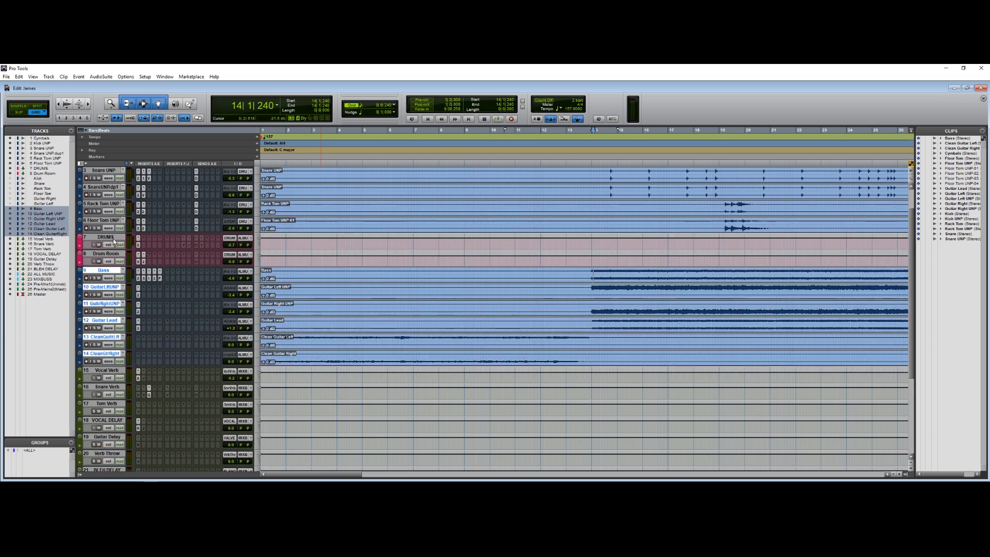
pyautogui.scroll(3, 109, 316)
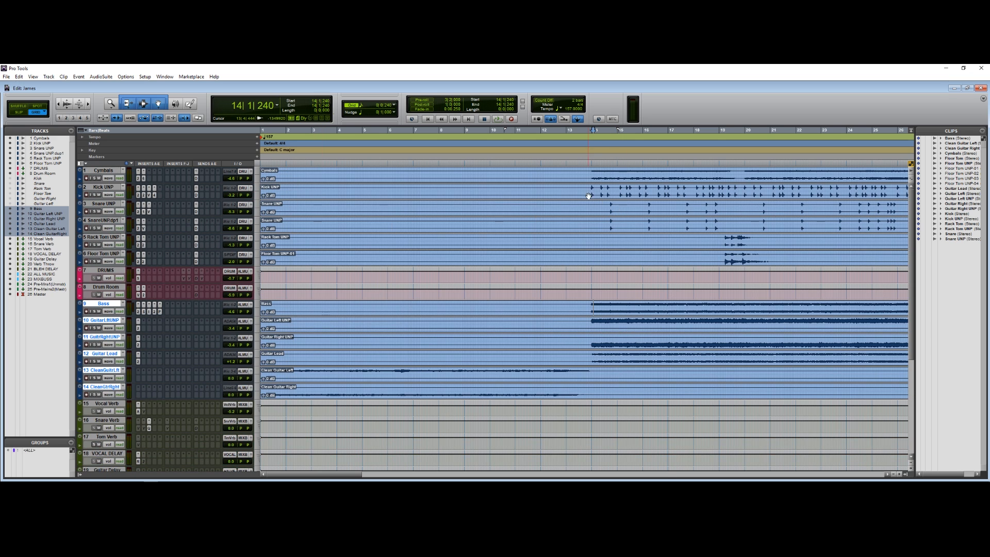
# Play the song from bar 14 to hear the new routing, and look over the track outputs.
pyautogui.press('space')
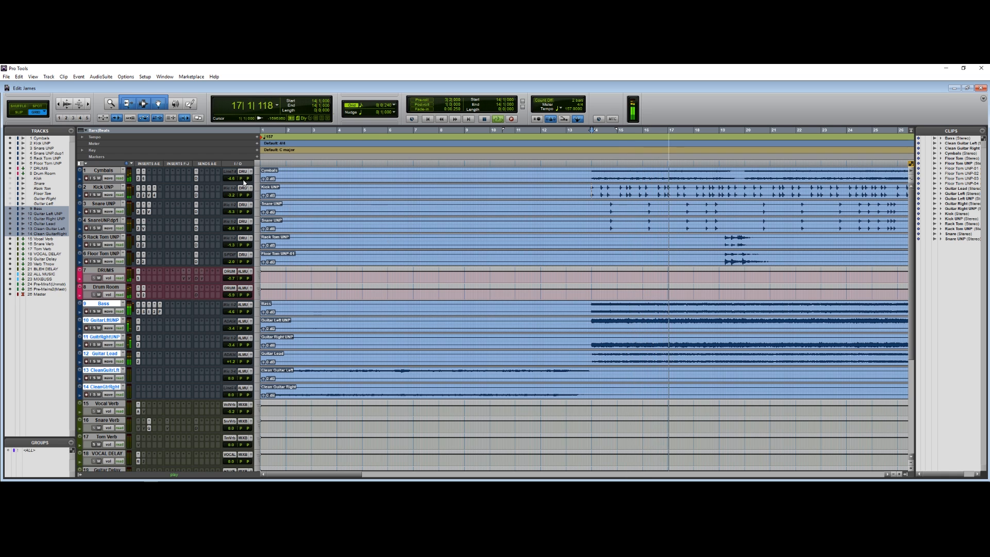
pyautogui.scroll(-5, 310, 239)
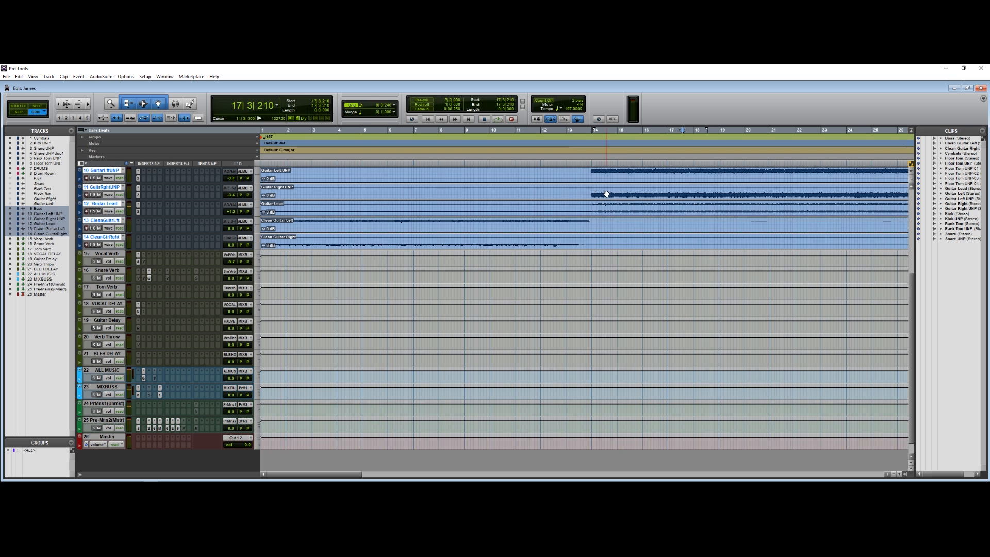
pyautogui.scroll(5, 124, 223)
pyautogui.scroll(-6, 124, 222)
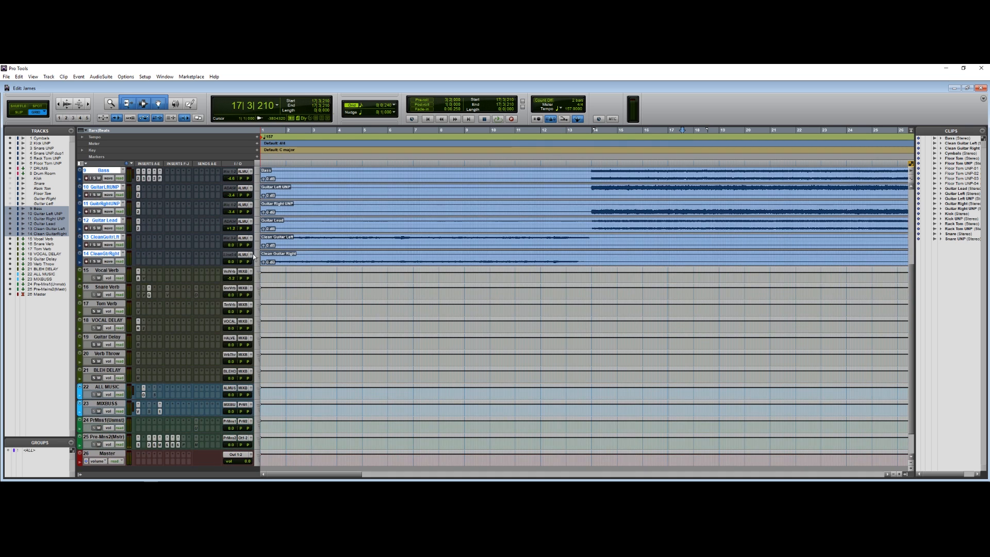
# Open the FG-Grey compressor on the ALL MUSIC track for review and place the cursor at beat 3 of bar 14.
pyautogui.click(113, 352)
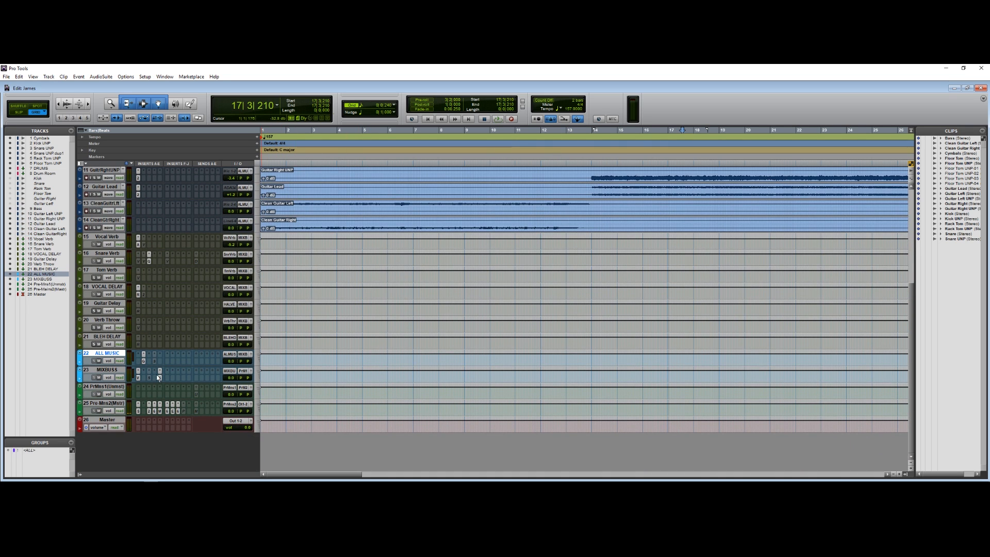
pyautogui.click(143, 361)
pyautogui.scroll(10, 523, 342)
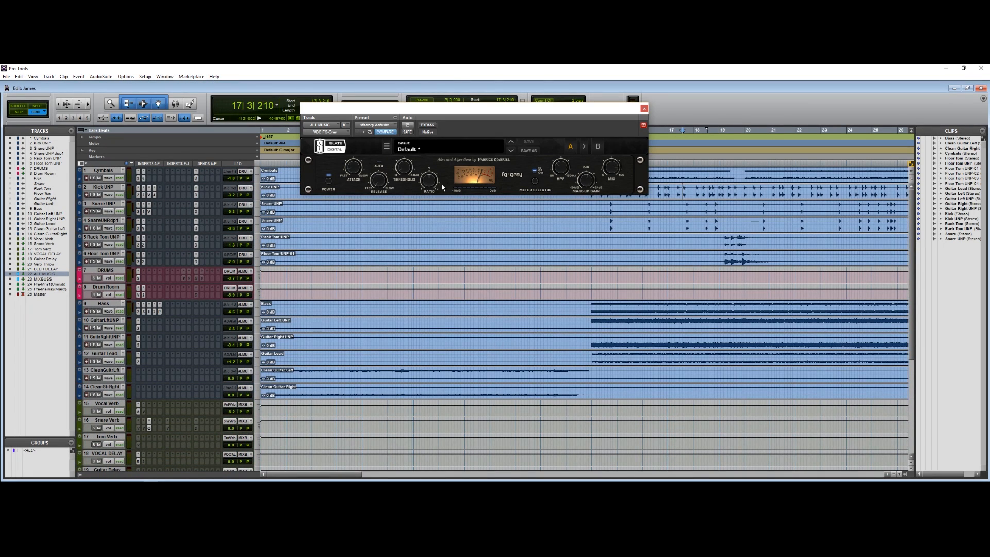
pyautogui.click(610, 209)
pyautogui.moveTo(354, 172)
pyautogui.scroll(-10, 348, 218)
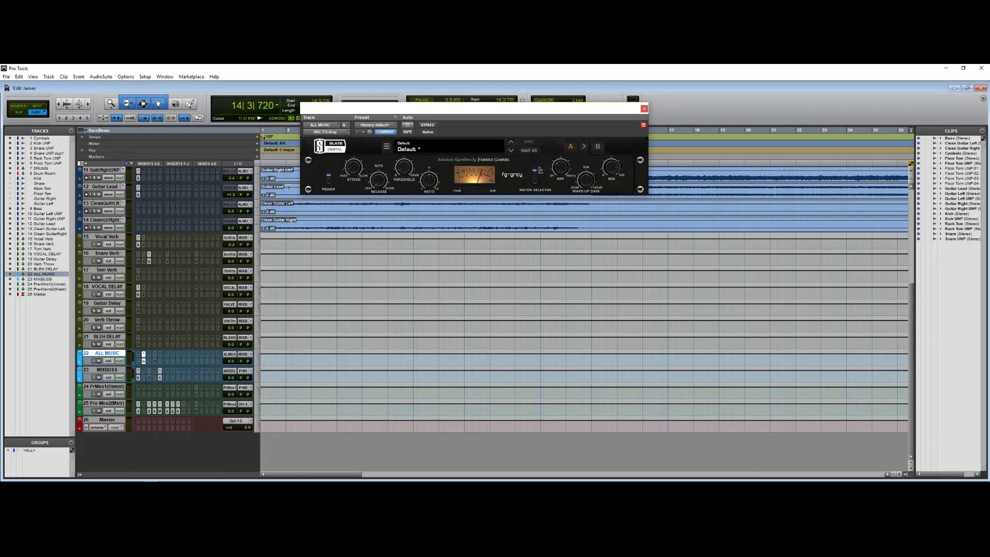
pyautogui.scroll(10, 408, 283)
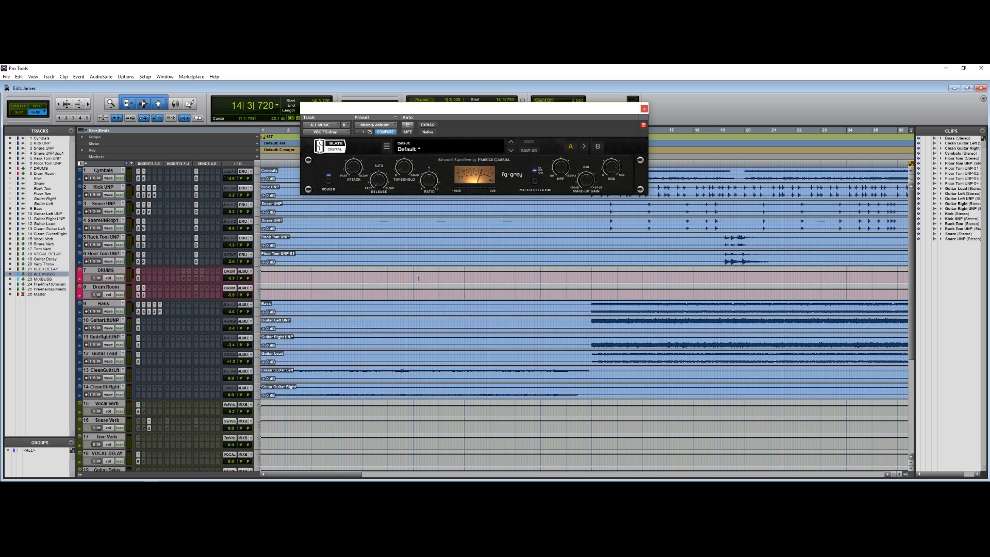
# Play from the beginning of bar 14 and compare the ALL MUSIC track with FG-Grey bypassed and active.
pyautogui.click(598, 220)
pyautogui.press('space')
pyautogui.click(429, 126)
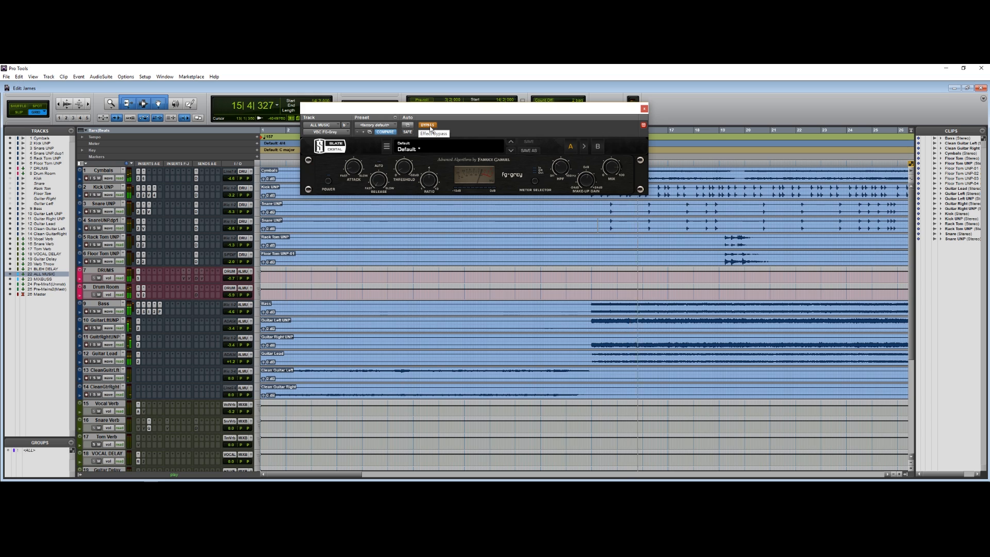
pyautogui.click(430, 127)
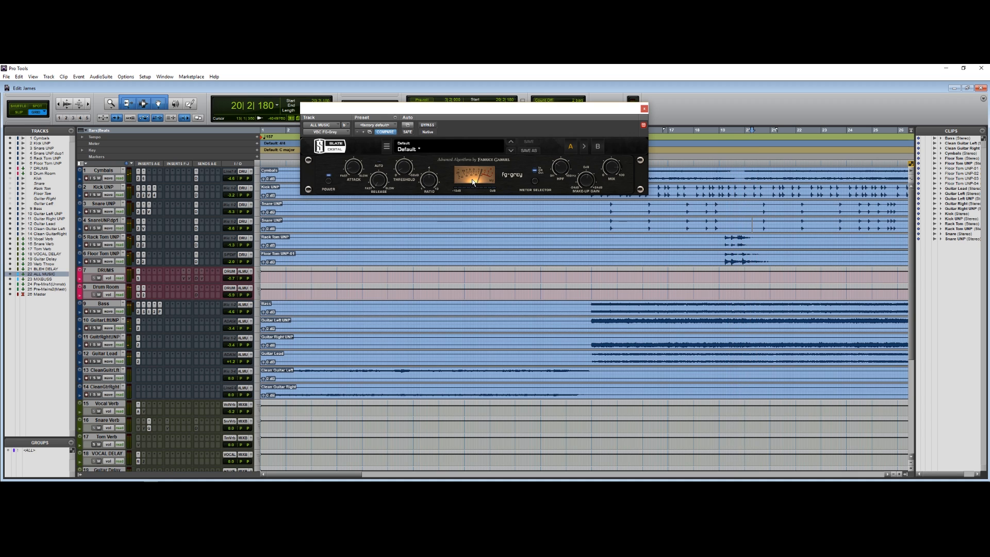
# Close FG-Grey and look over the FG-N, CS-EQ, Trimmer and Revival modules in the MIXBUSS track's Virtual Mix Rack.
pyautogui.scroll(-5, 357, 206)
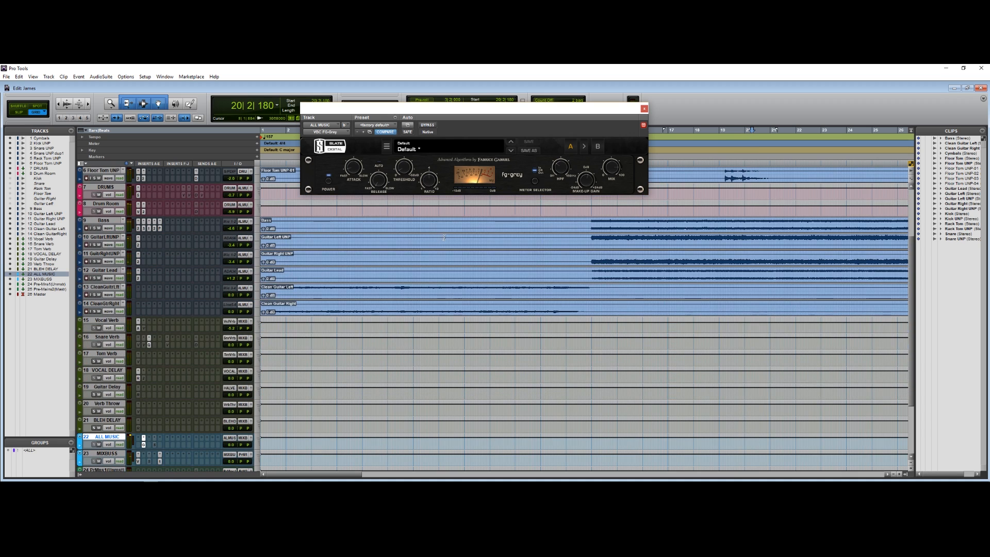
pyautogui.click(643, 108)
pyautogui.scroll(-5, 186, 317)
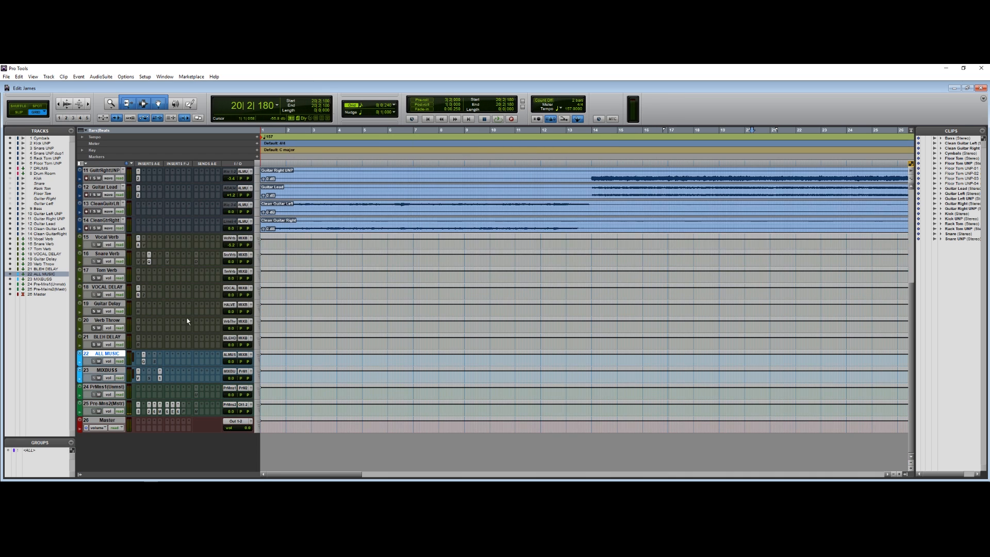
pyautogui.click(138, 378)
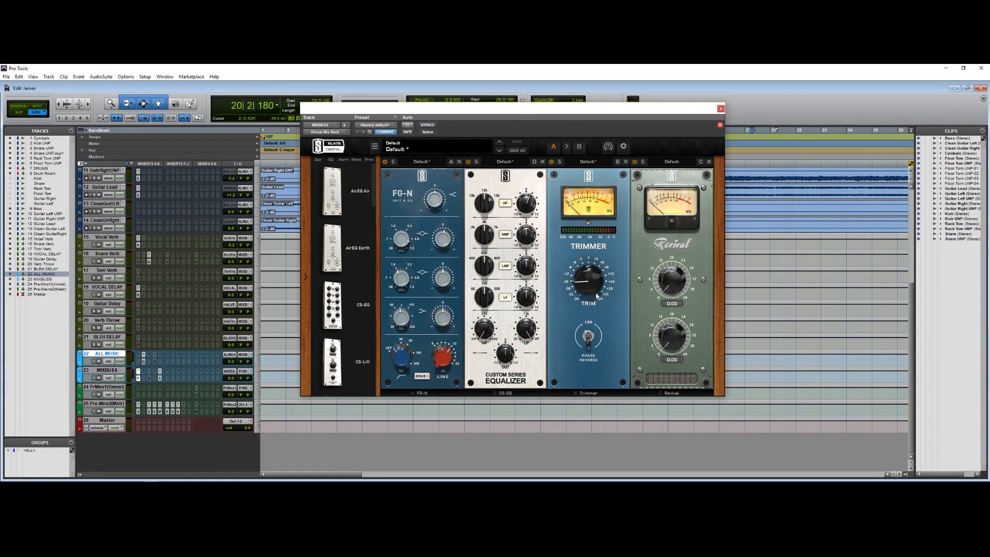
pyautogui.moveTo(587, 287)
pyautogui.moveTo(404, 183); pyautogui.dragTo(424, 186)
pyautogui.moveTo(527, 238)
pyautogui.click(720, 109)
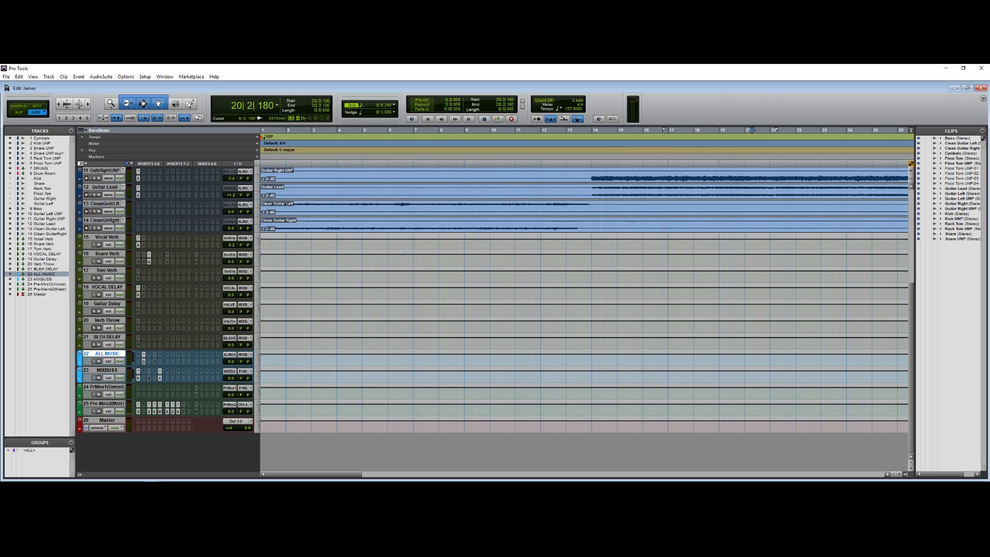
# Review the UAD Ampex ATR-102 tape machine on the MIXBUSS track and close it.
pyautogui.click(159, 379)
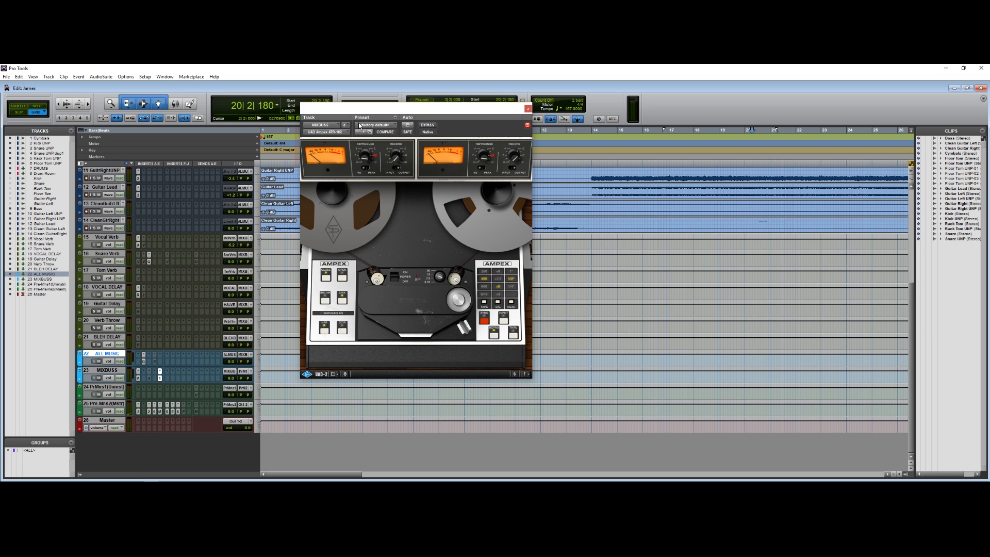
pyautogui.click(335, 133)
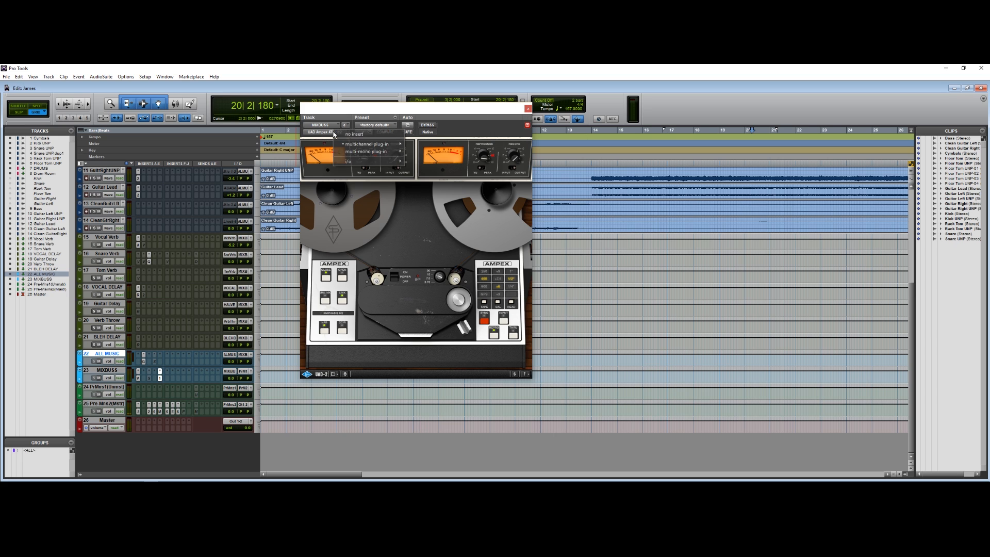
pyautogui.click(528, 109)
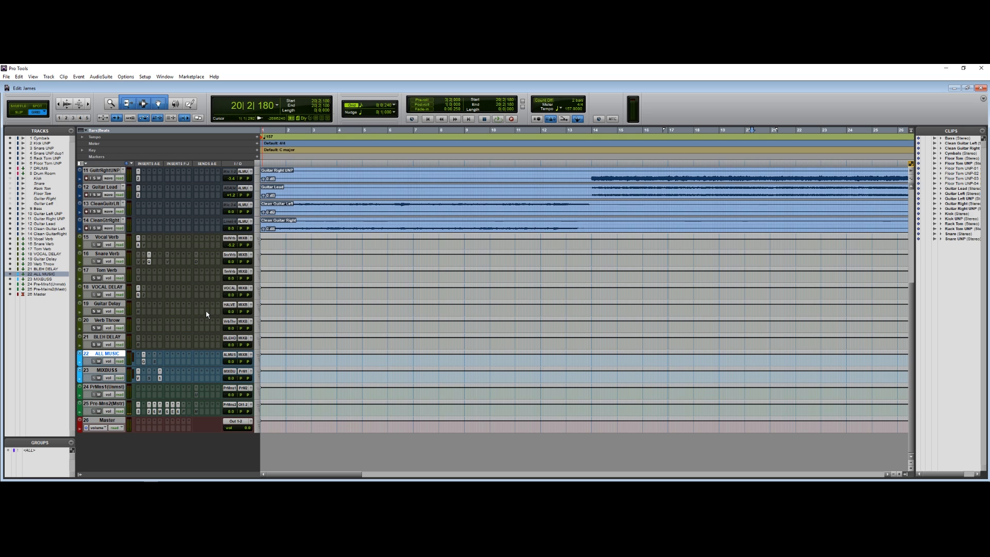
# Recheck the FG-Grey compressor on ALL MUSIC and the Virtual Mix Rack and Ampex inserts on MIXBUSS.
pyautogui.click(145, 362)
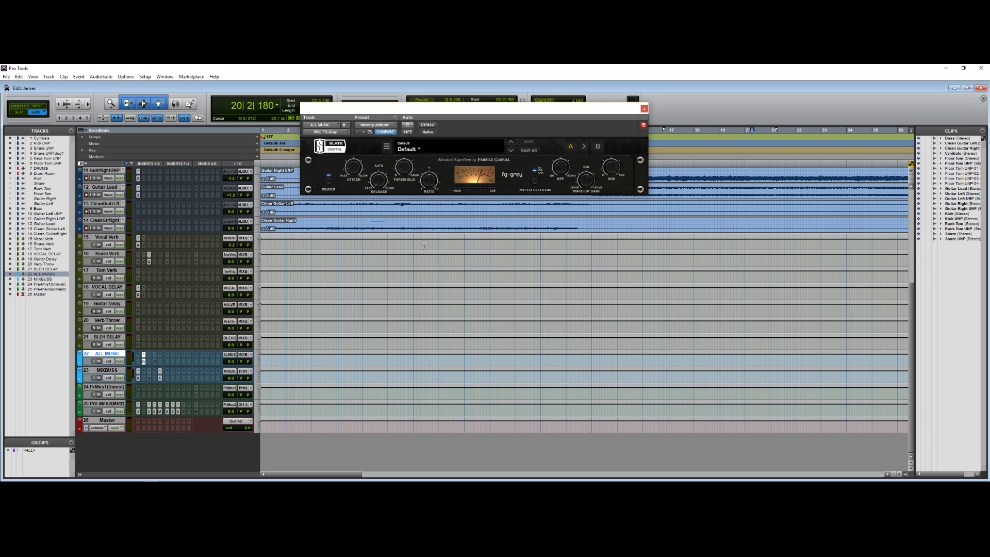
pyautogui.click(641, 105)
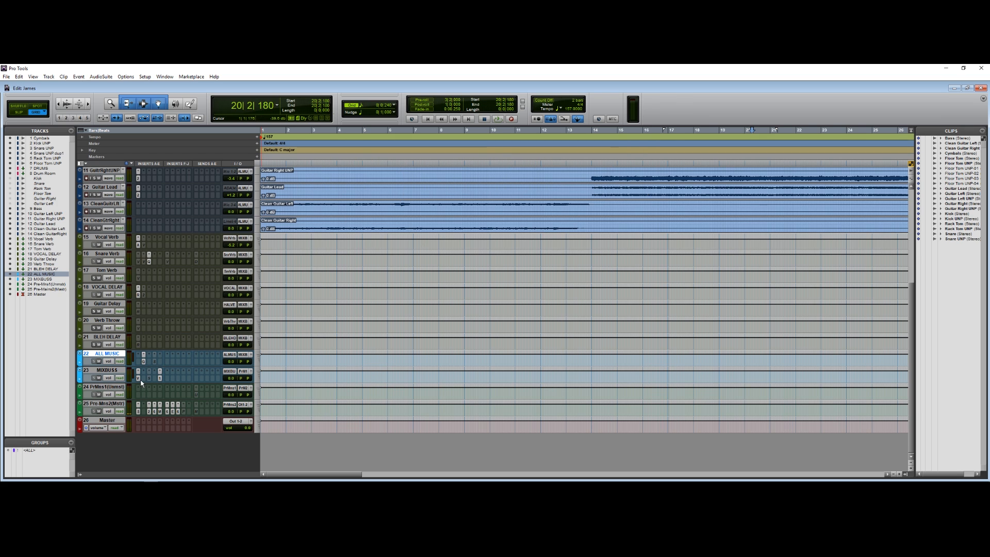
pyautogui.click(139, 379)
pyautogui.click(160, 378)
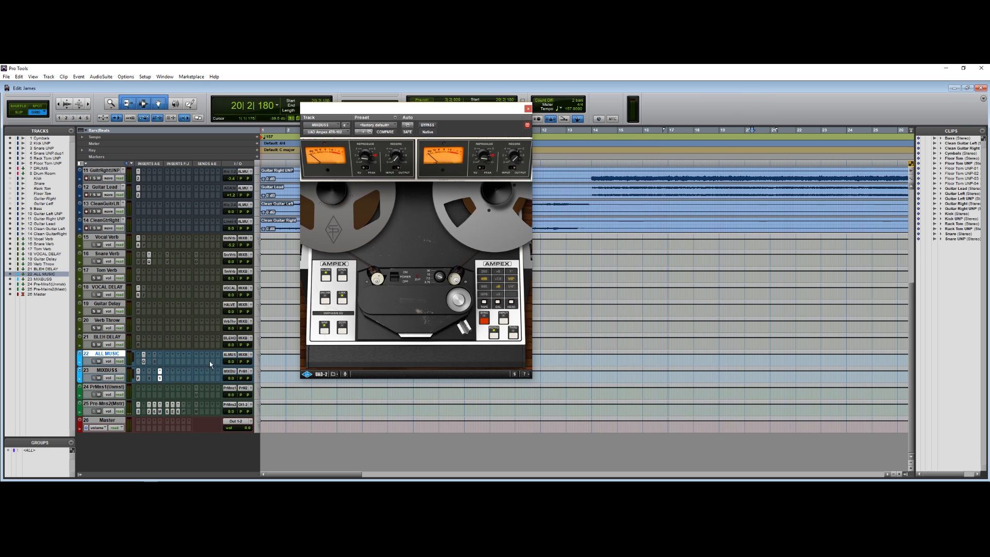
pyautogui.click(532, 103)
pyautogui.scroll(2, 337, 235)
pyautogui.scroll(-2, 337, 235)
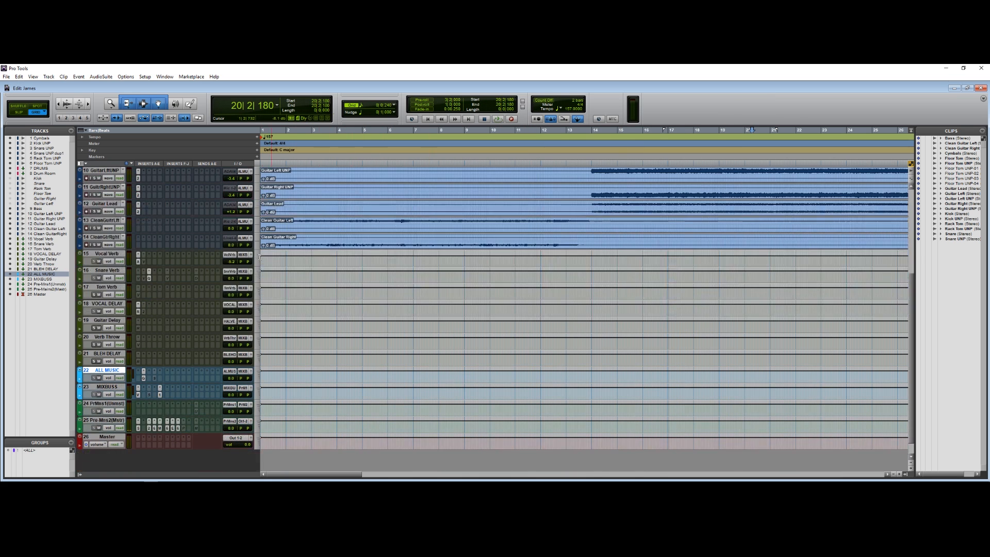
# Inspect the FG-X mastering processor on pre-master track 25, playing the song from about bar 17 with its window open.
pyautogui.click(138, 410)
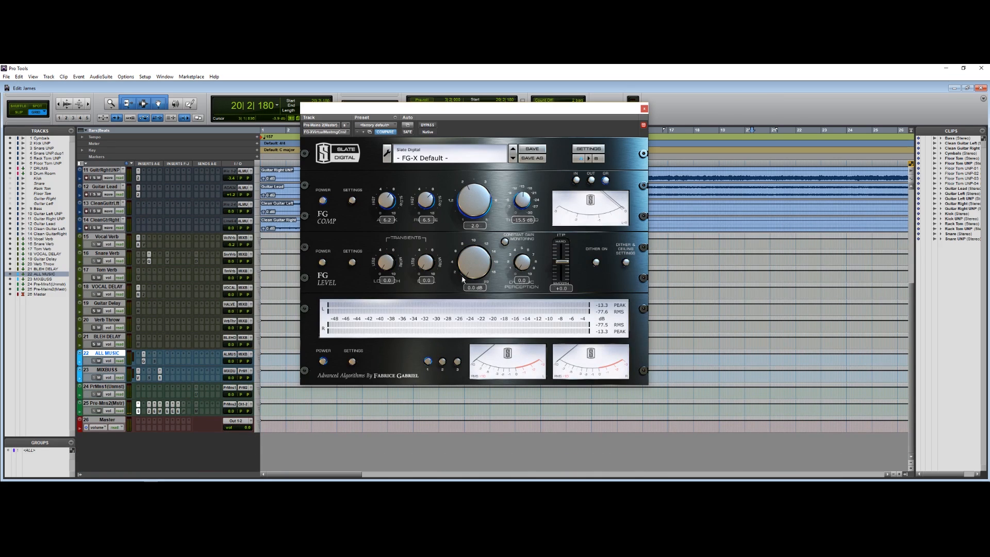
pyautogui.scroll(4, 666, 200)
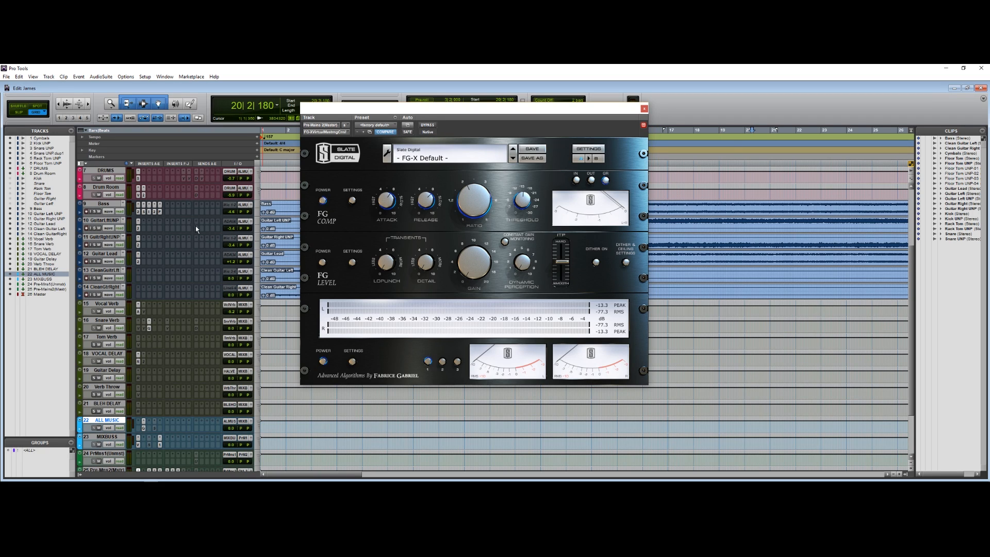
pyautogui.click(675, 212)
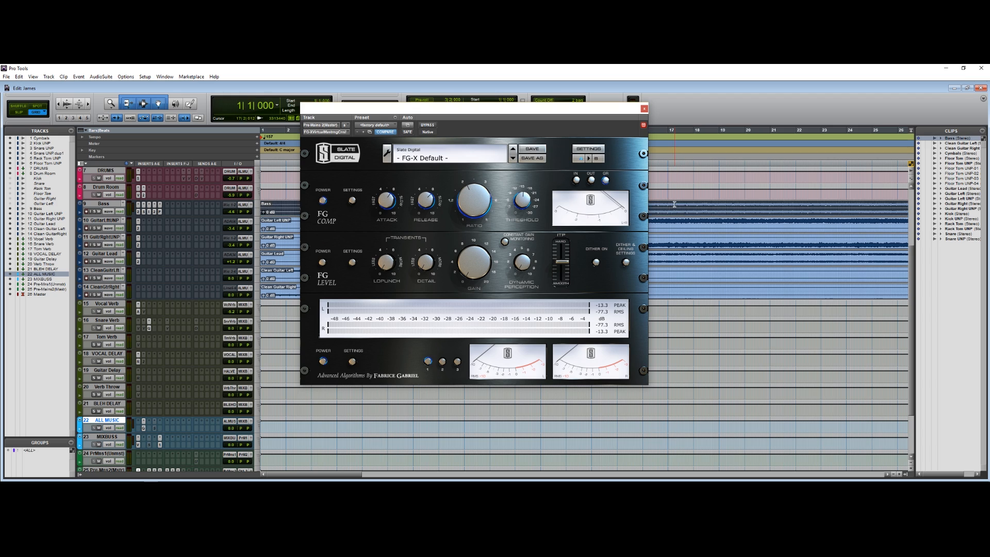
pyautogui.press('space')
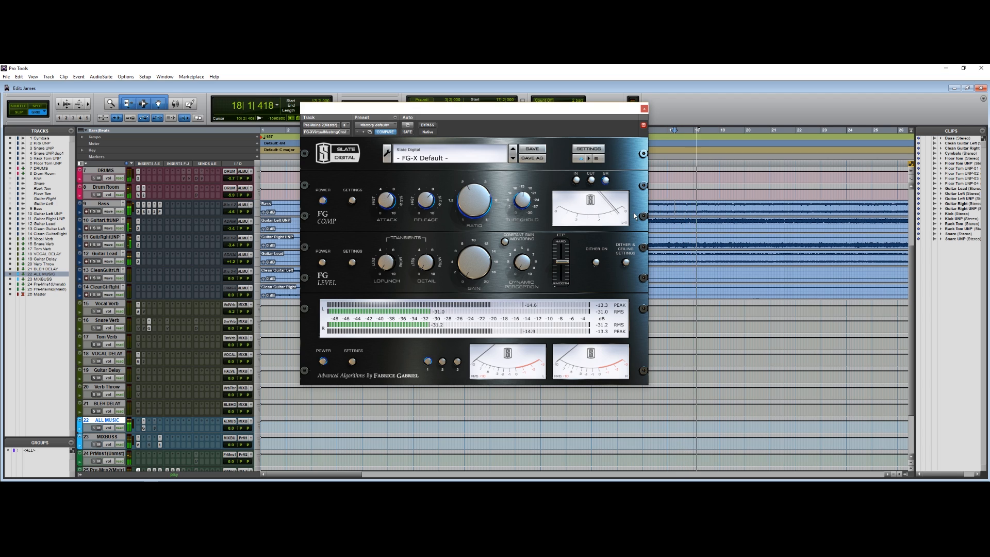
pyautogui.press('space')
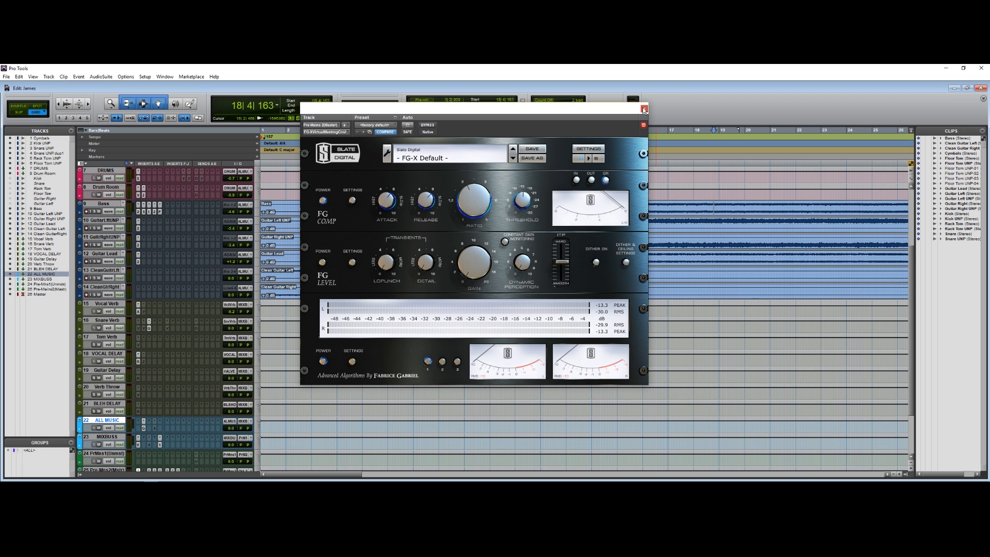
pyautogui.click(644, 110)
pyautogui.scroll(-3, 171, 334)
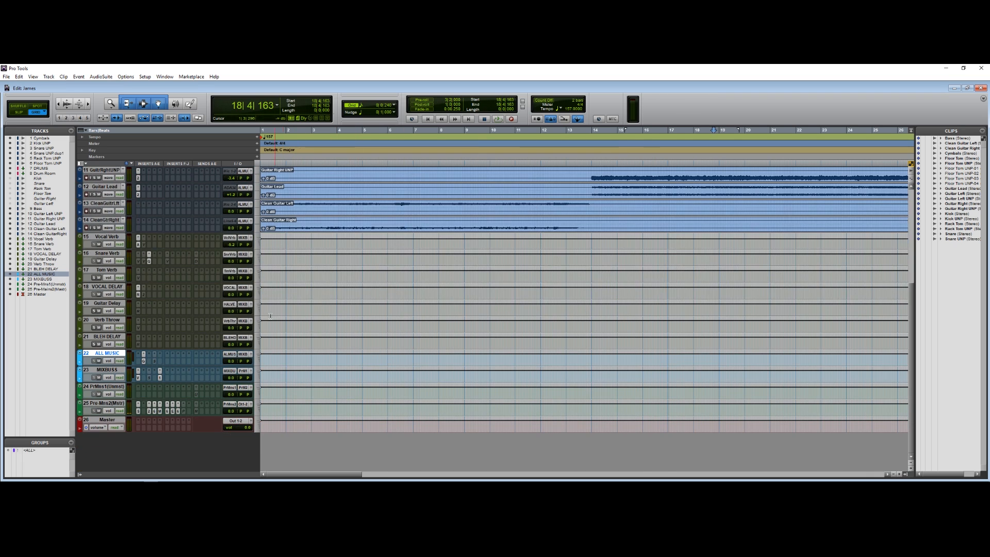
pyautogui.click(138, 411)
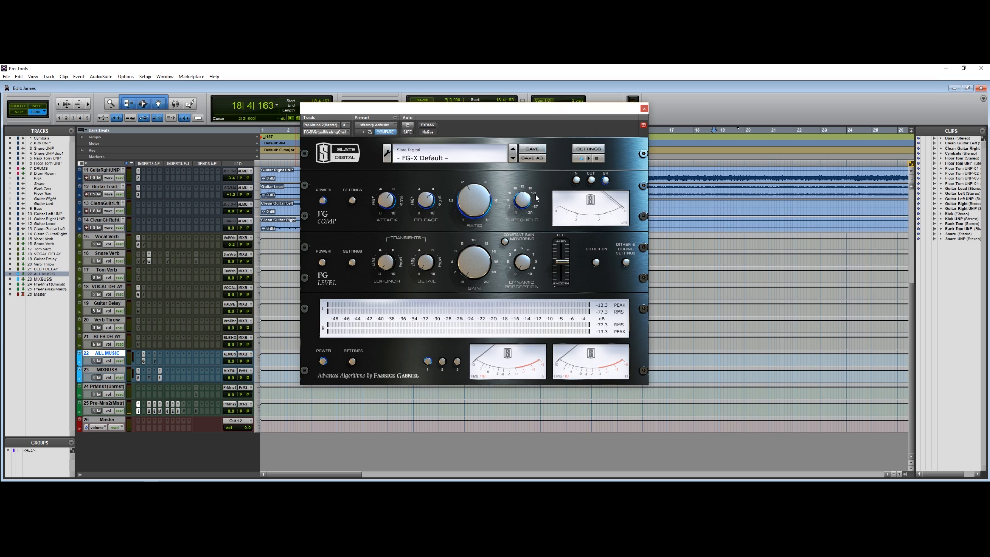
pyautogui.click(643, 109)
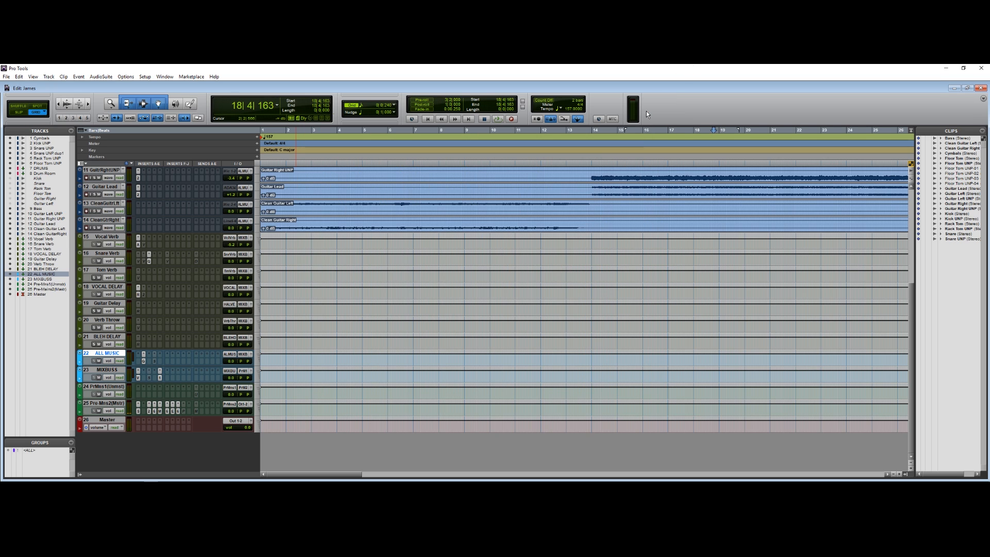
# Open FabFilter Pro-Q 2 on pre-master track 25 and view its phase mode options, keeping Linear Phase.
pyautogui.rightClick(149, 411)
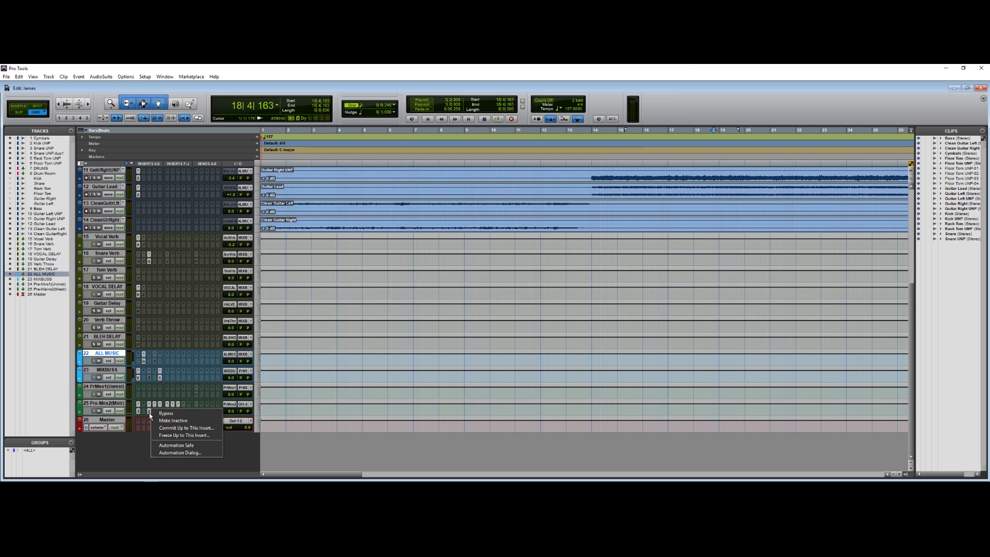
pyautogui.click(149, 412)
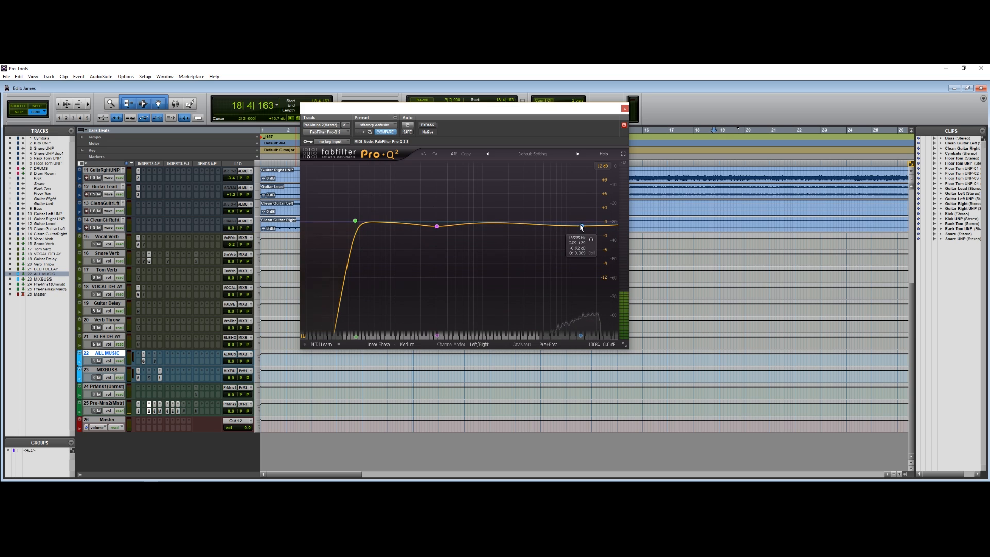
pyautogui.click(386, 349)
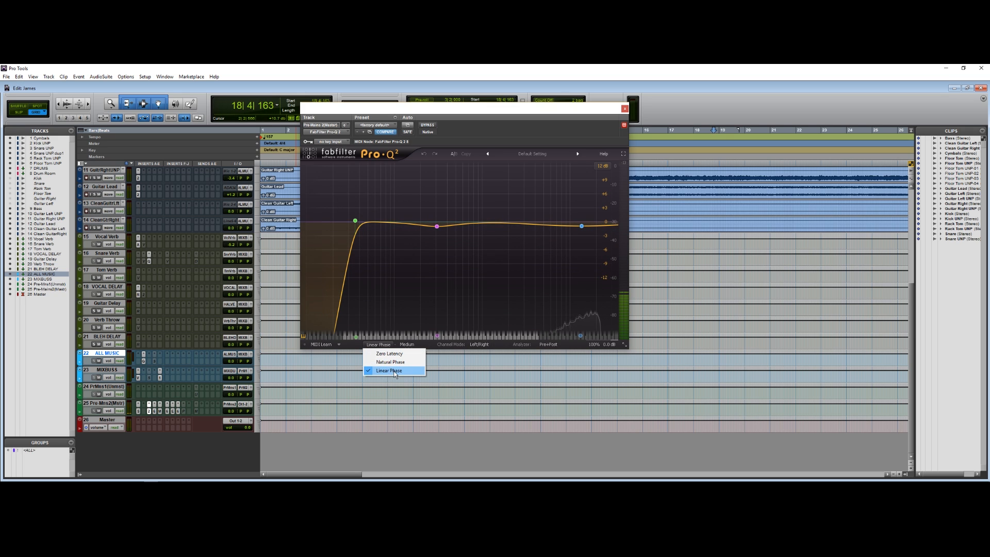
pyautogui.click(416, 311)
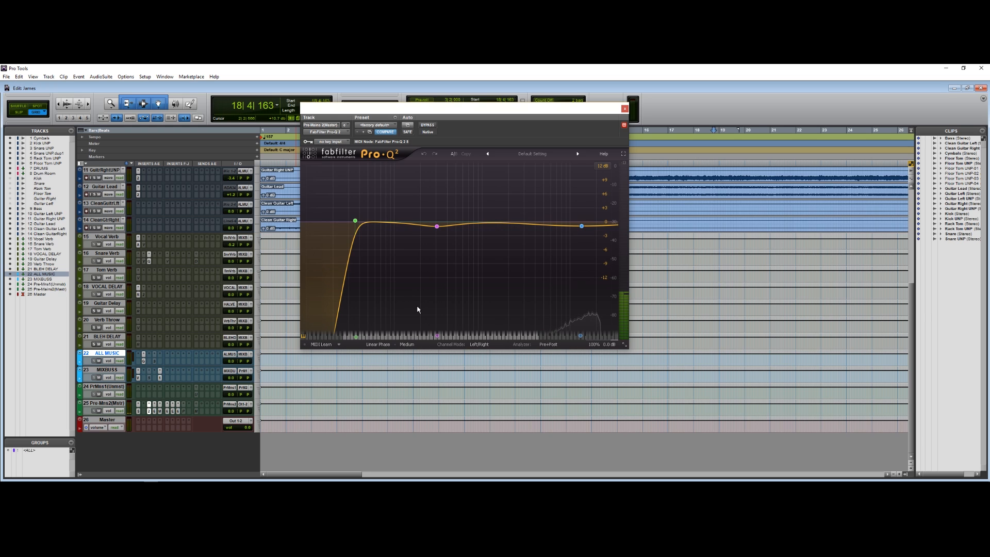
# Examine the low-cut and low-mid bands of the Pro-Q 2 curve, then close the equalizer.
pyautogui.moveTo(354, 222)
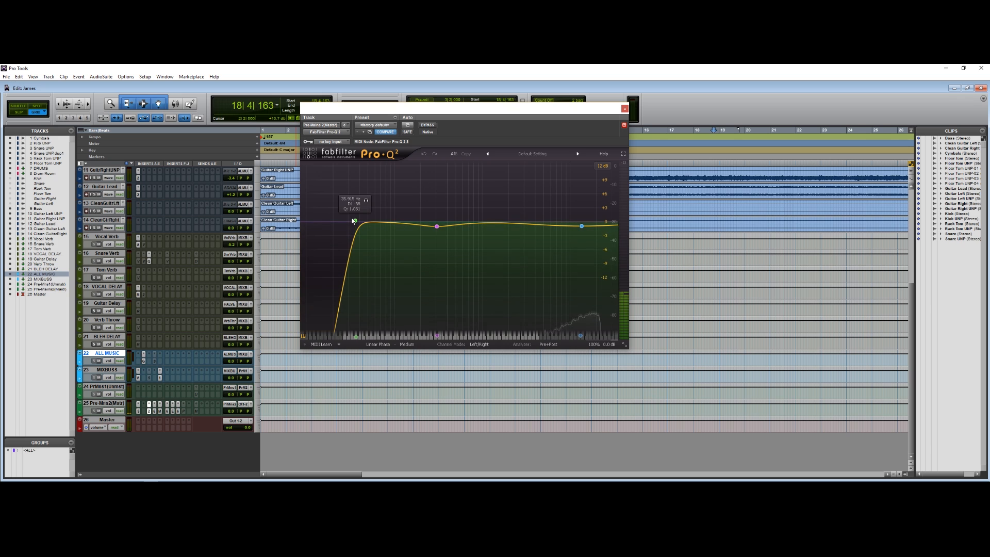
pyautogui.click(437, 226)
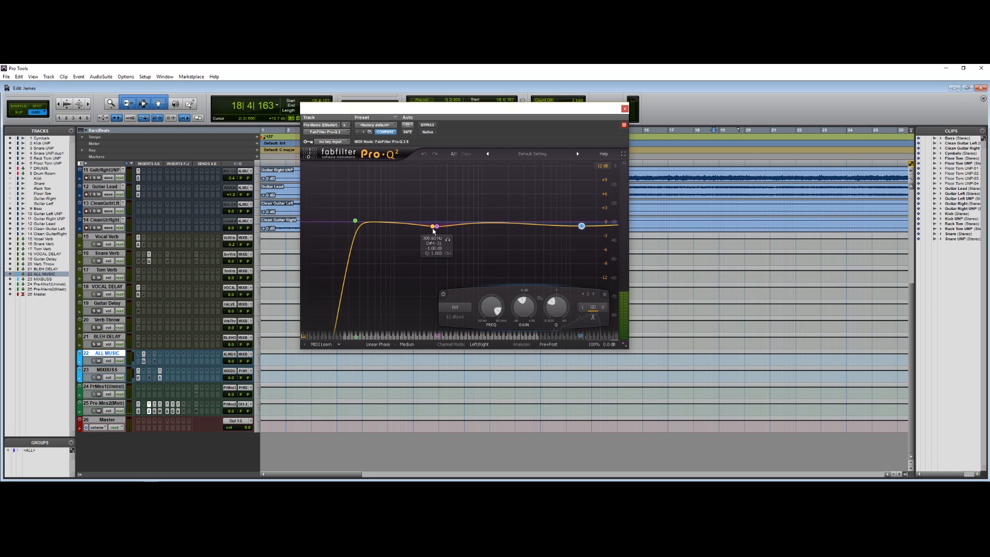
pyautogui.click(437, 227)
pyautogui.click(355, 221)
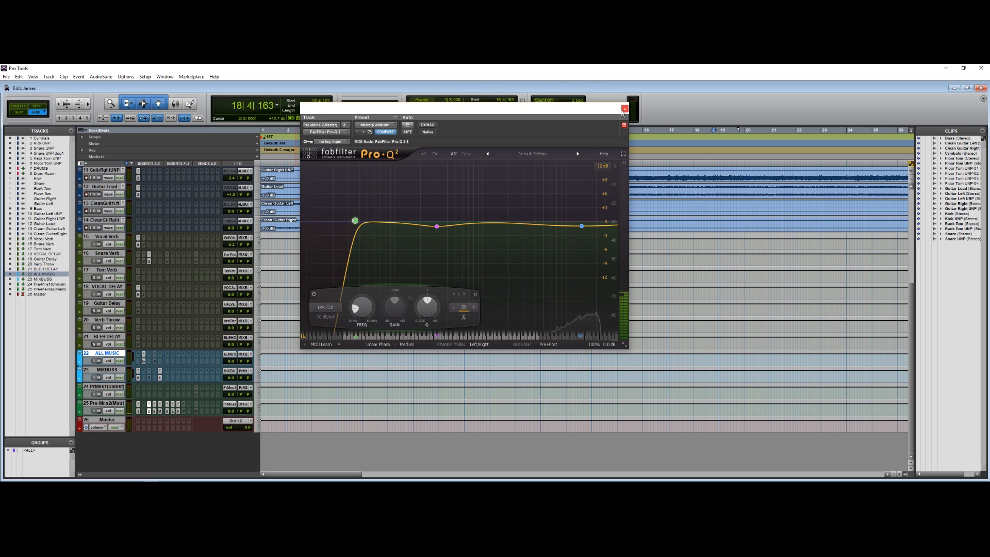
pyautogui.scroll(1, 367, 241)
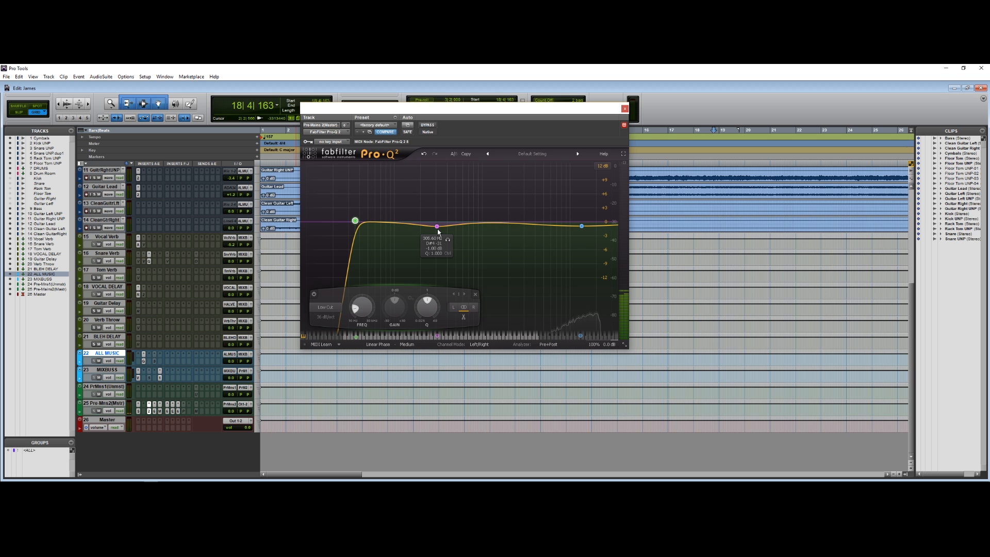
pyautogui.click(624, 108)
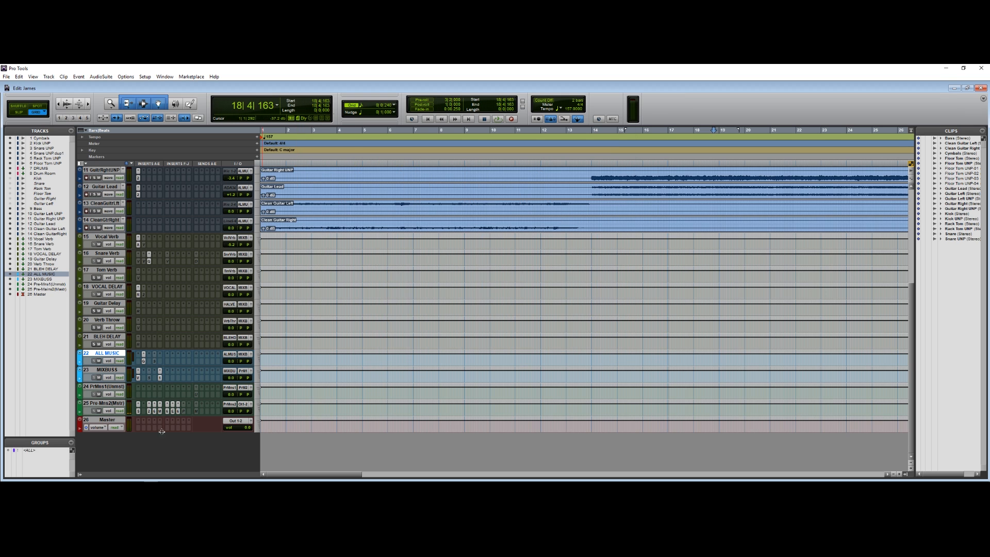
# Open the Ozone 8 Exciter on pre-master track 25 and play from bar 20, comparing it bypassed and active.
pyautogui.click(150, 410)
pyautogui.click(153, 414)
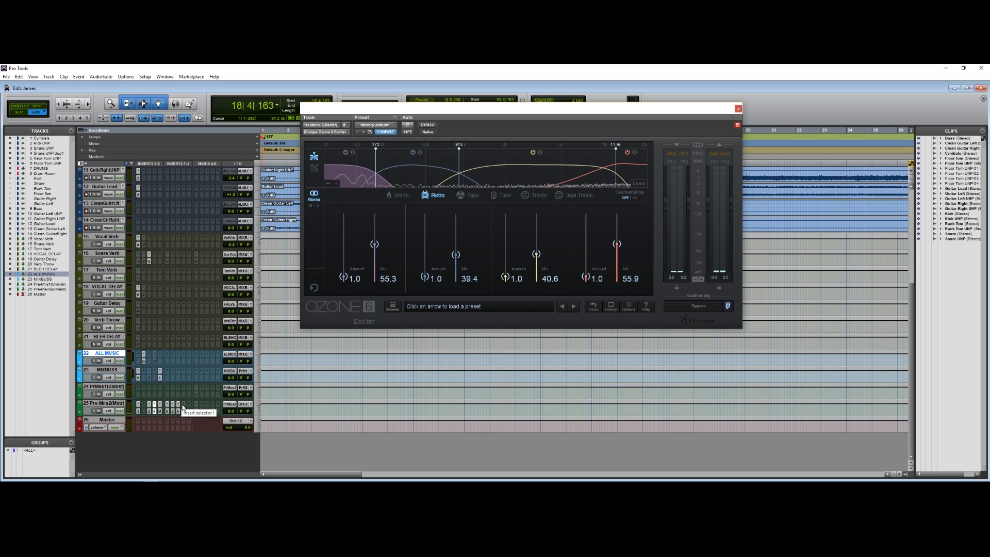
pyautogui.keyDown('ctrl'); pyautogui.click(154, 411); pyautogui.keyUp('ctrl')
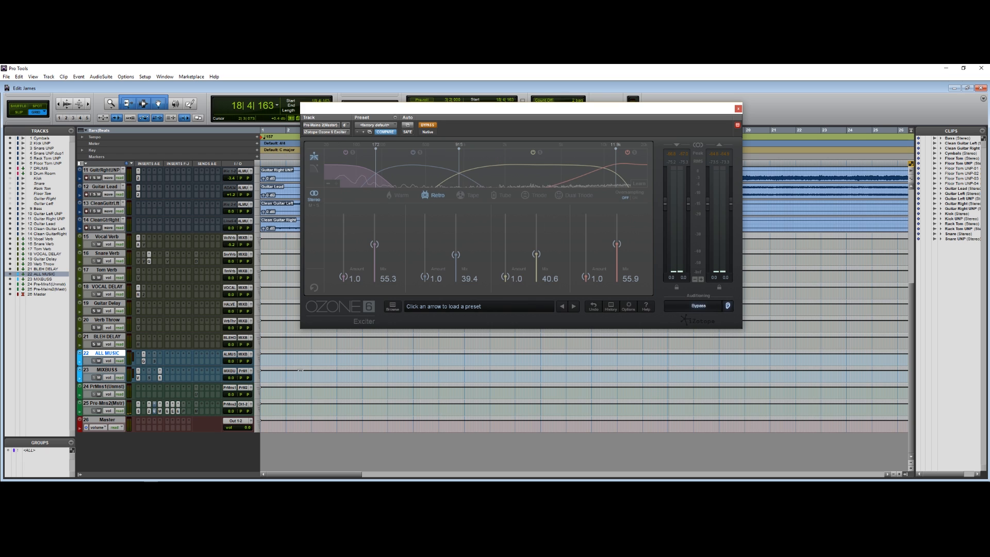
pyautogui.scroll(4, 301, 370)
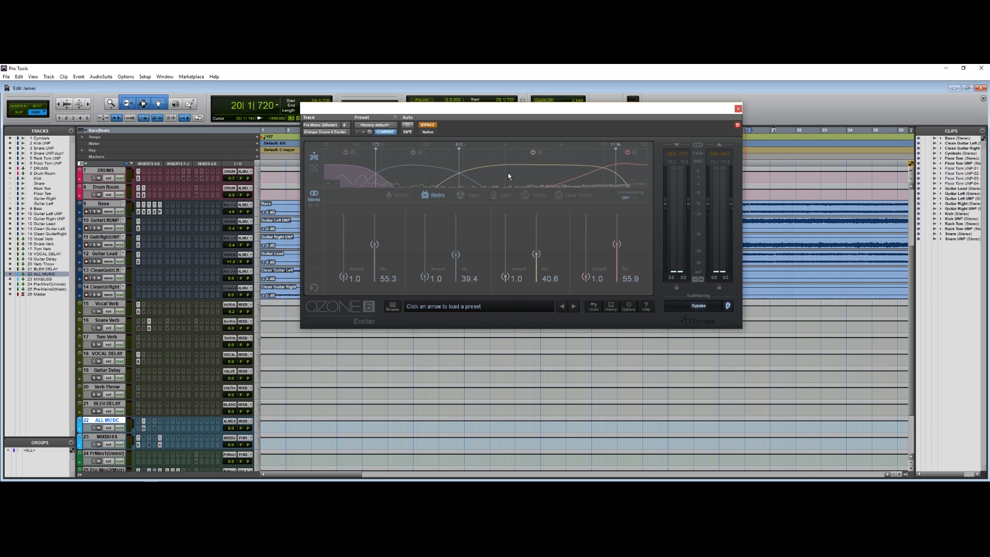
pyautogui.press('space')
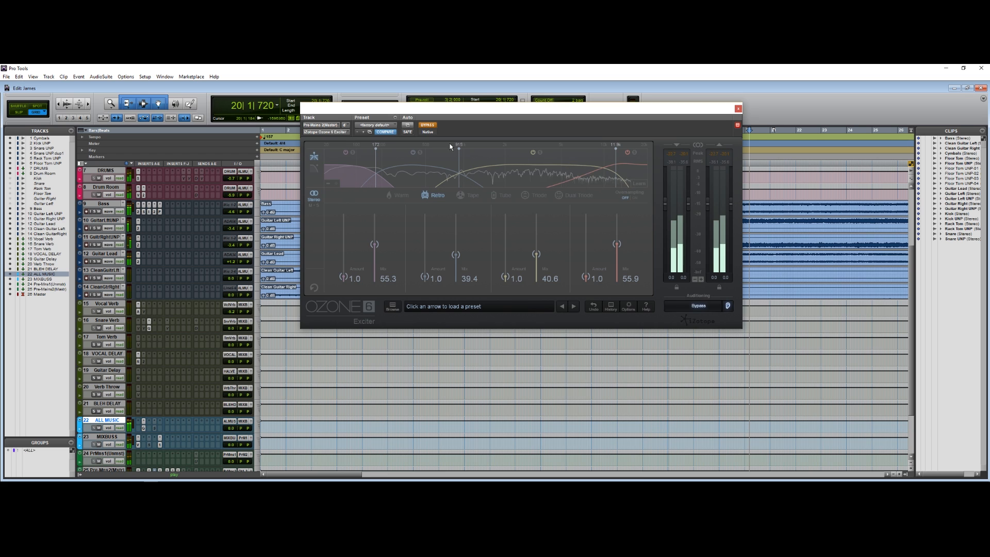
pyautogui.click(428, 125)
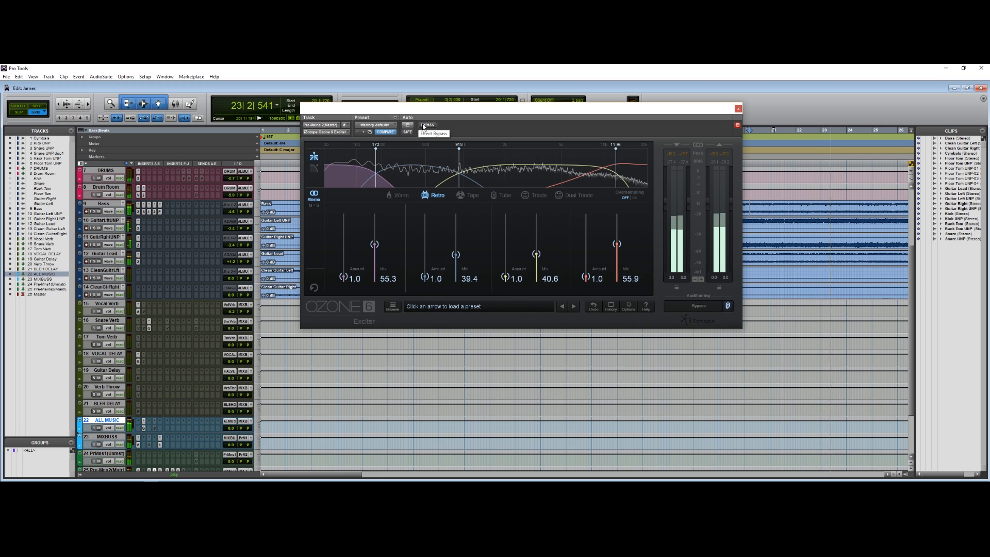
pyautogui.press('space')
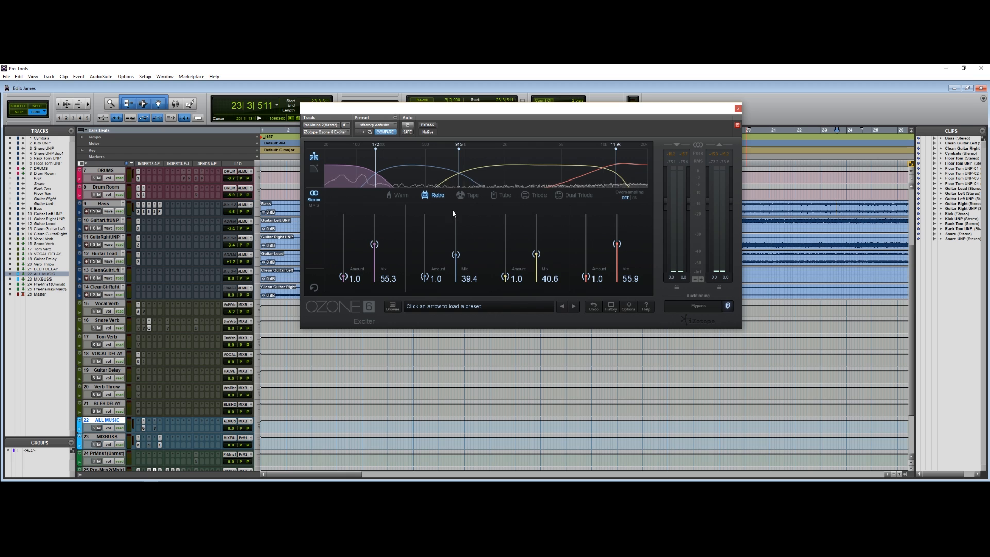
pyautogui.scroll(-4, 289, 305)
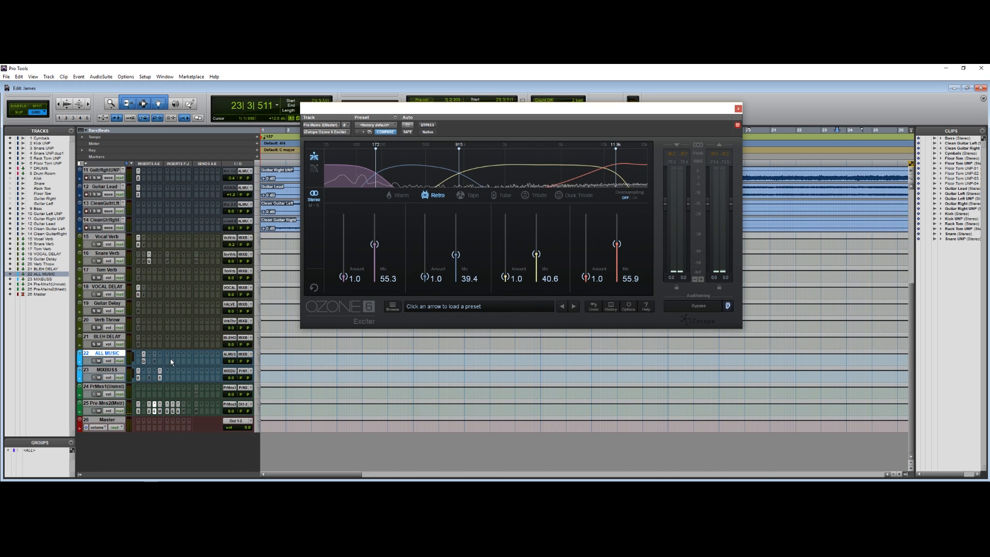
# Open MaxxBass on pre-master track 25, then examine the threshold and ceiling settings of its two Ozone 8 Maximizers.
pyautogui.click(160, 410)
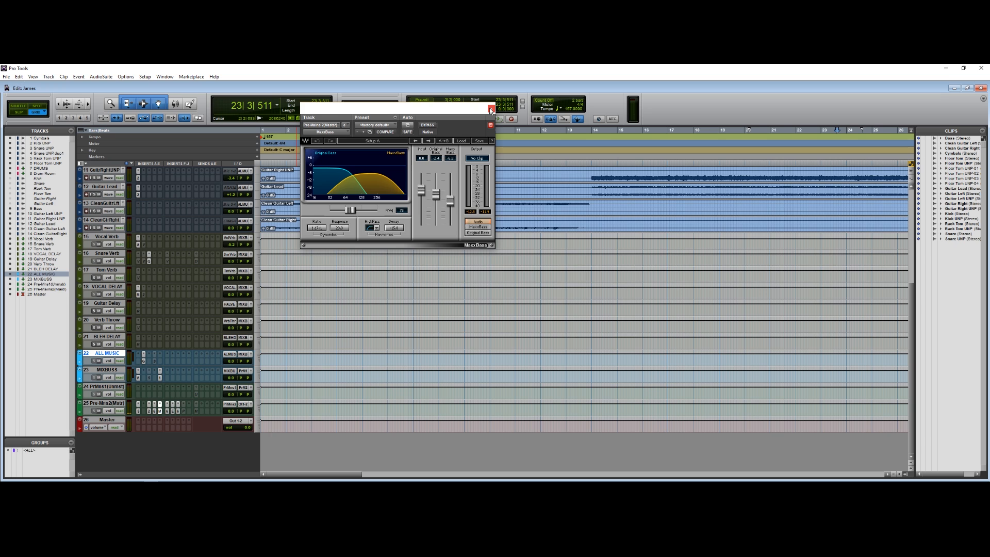
pyautogui.click(148, 413)
pyautogui.click(166, 412)
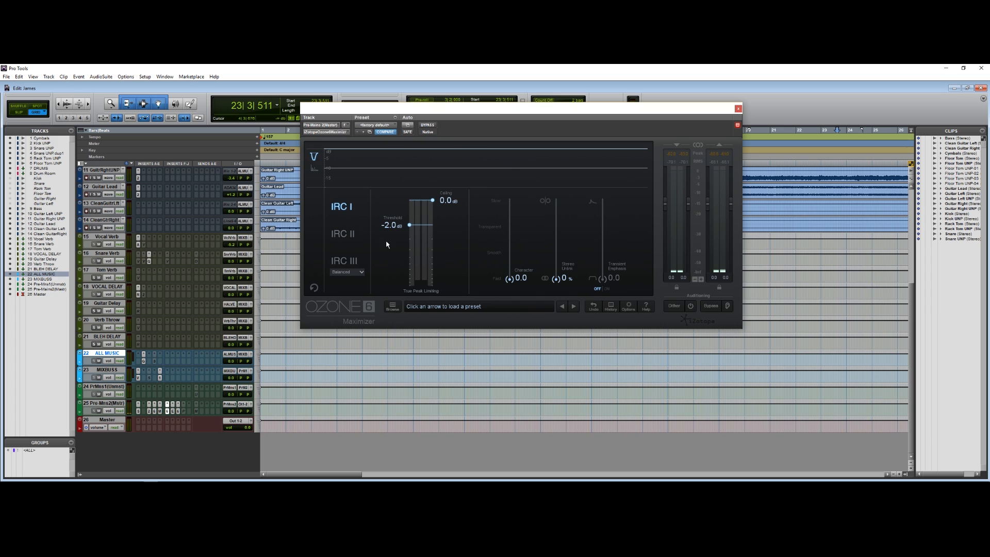
pyautogui.moveTo(410, 225); pyautogui.dragTo(417, 202)
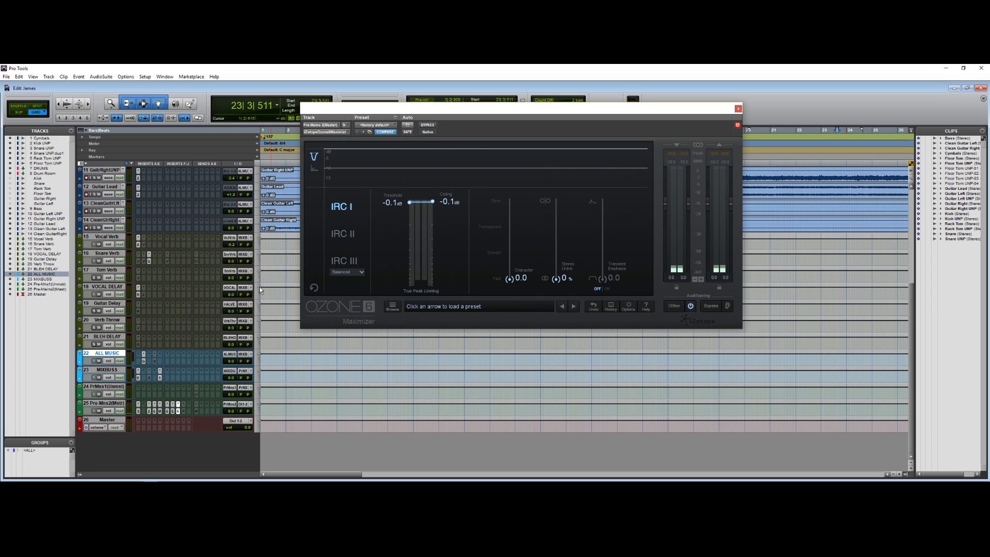
# Inspect Event Horizon on pre-master track 25, toggle bypass on the three limiter inserts, then view and close the last Ozone 8 Maximizer.
pyautogui.click(172, 411)
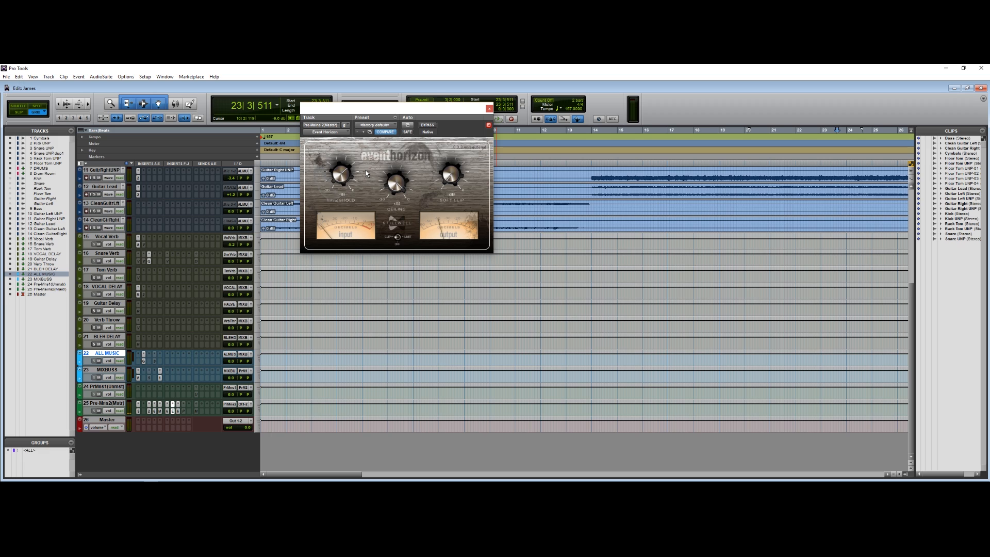
pyautogui.keyDown('ctrl'); pyautogui.click(177, 411); pyautogui.keyUp('ctrl')
pyautogui.keyDown('ctrl'); pyautogui.click(173, 411); pyautogui.keyUp('ctrl')
pyautogui.keyDown('ctrl'); pyautogui.click(167, 412); pyautogui.keyUp('ctrl')
pyautogui.keyDown('ctrl'); pyautogui.click(168, 411); pyautogui.keyUp('ctrl')
pyautogui.keyDown('ctrl'); pyautogui.click(173, 412); pyautogui.keyUp('ctrl')
pyautogui.click(177, 411)
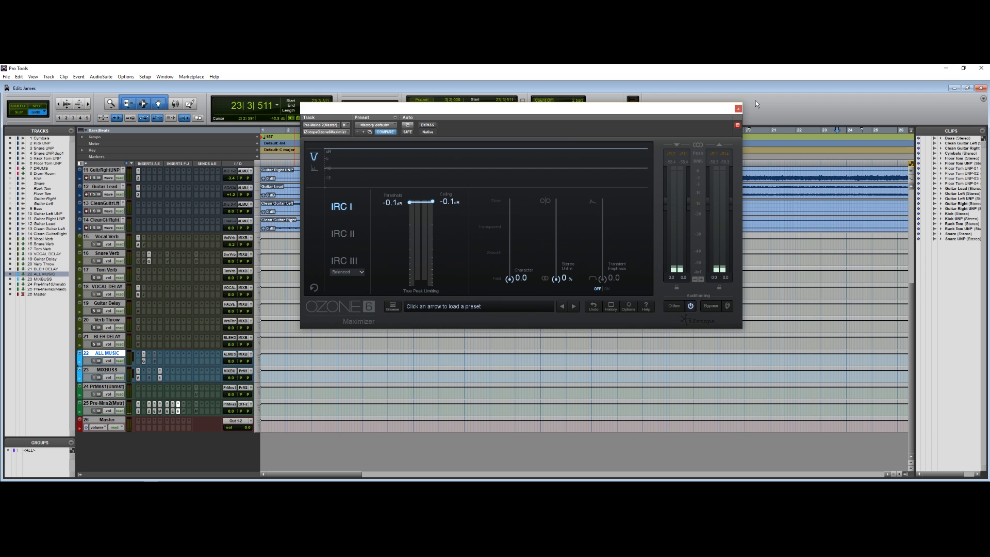
pyautogui.click(738, 108)
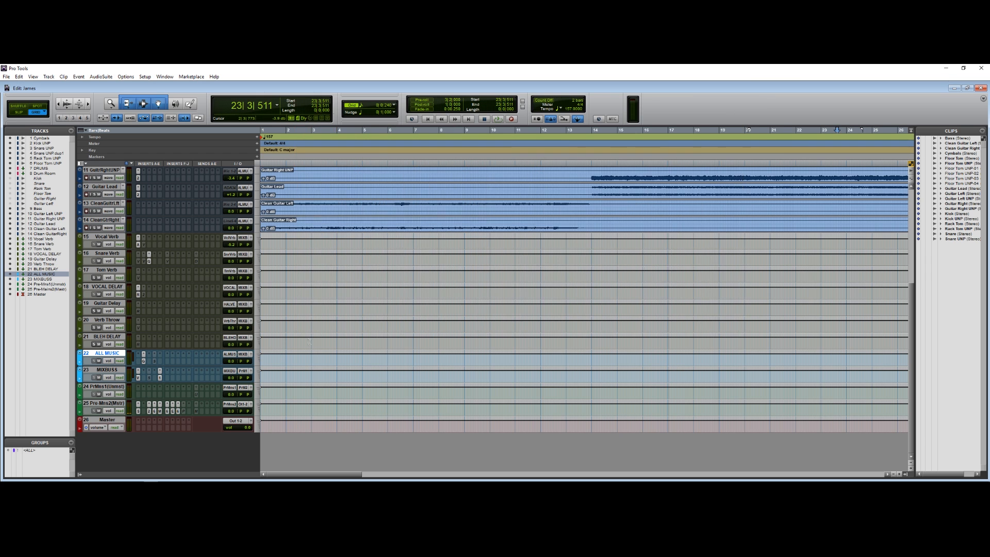
# Return to the start of the track list to view the drum, bass and guitar tracks.
pyautogui.scroll(2, 341, 360)
pyautogui.scroll(5, 341, 361)
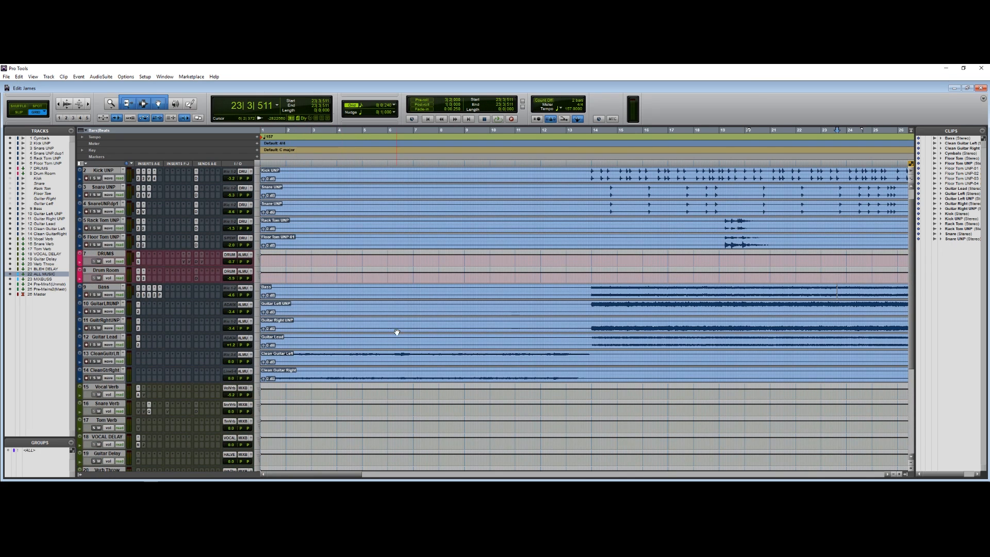
pyautogui.scroll(1, 459, 301)
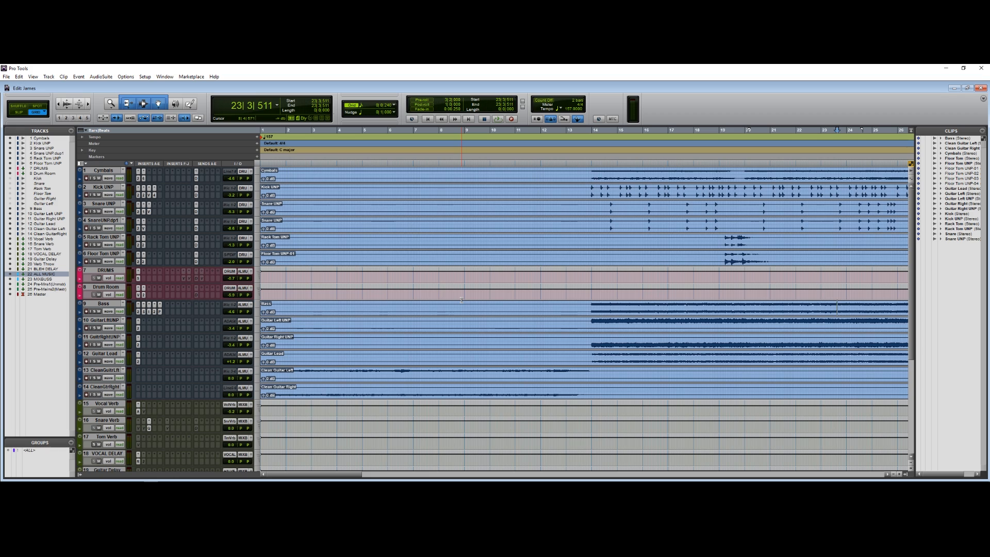